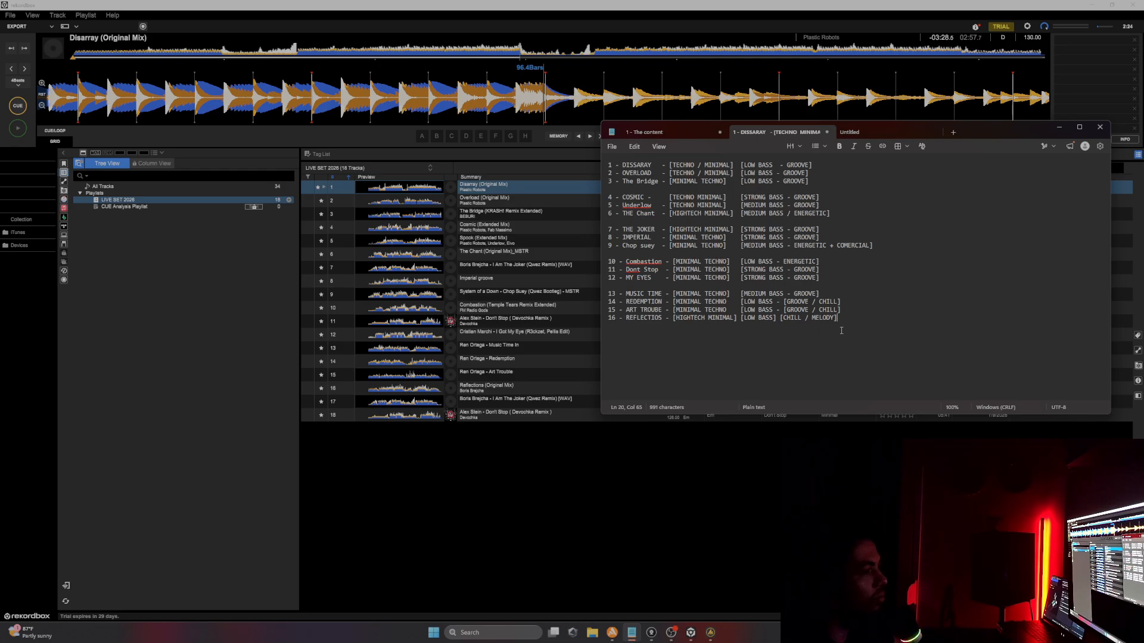
Step: Open the content outline tab and go over the section 1 items on searching, listing and downloading tracks
click(655, 132)
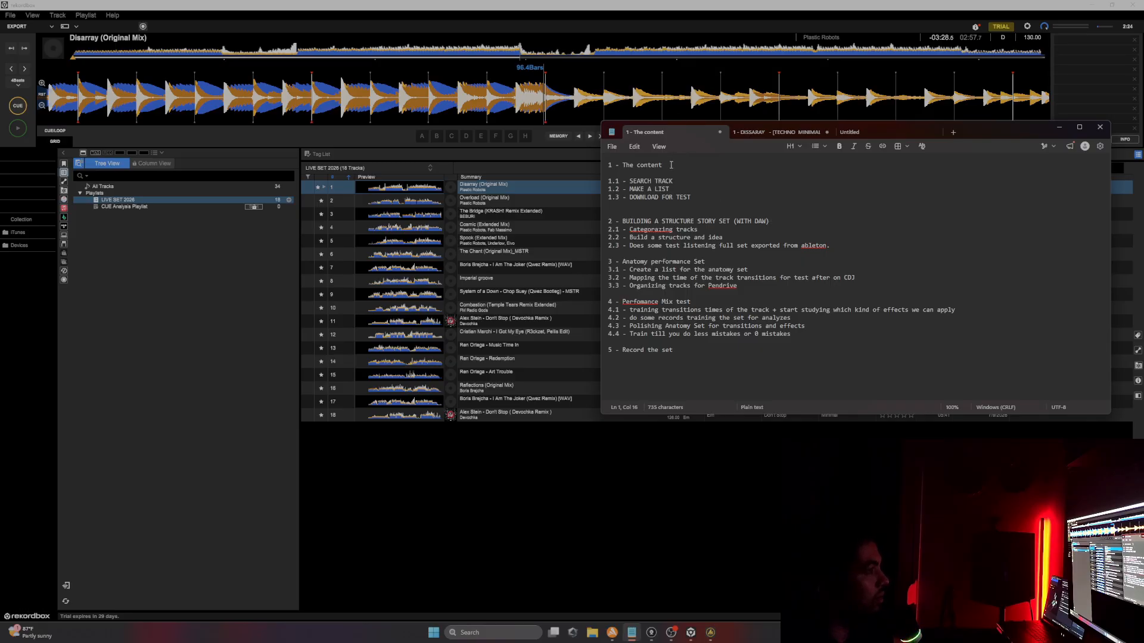
triple_click(618, 170)
click(622, 166)
drag(688, 178, 607, 190)
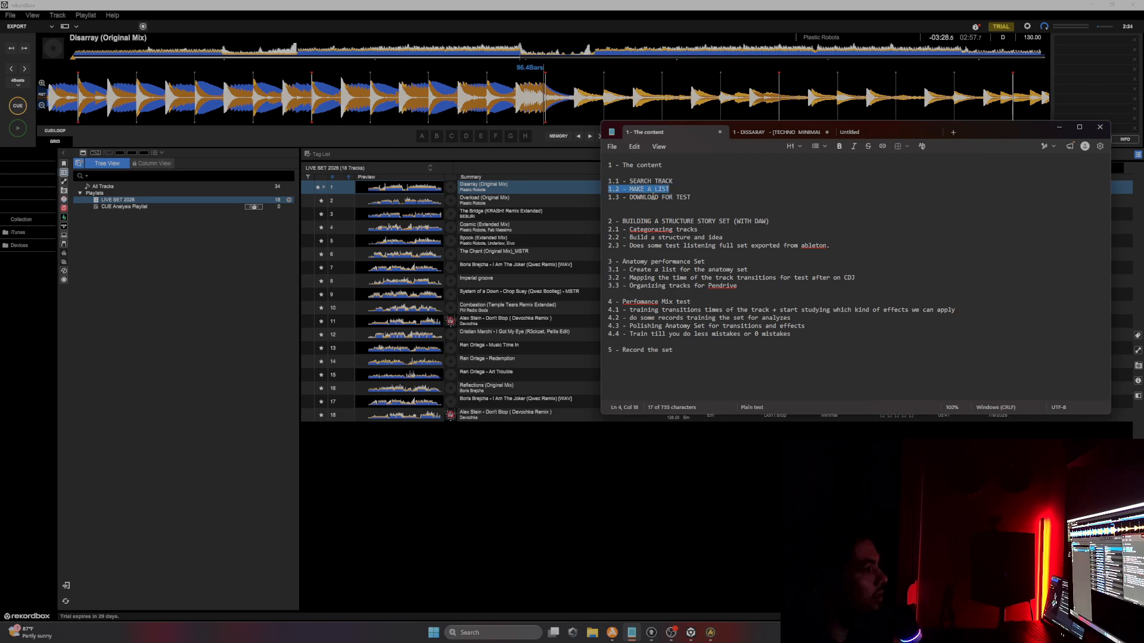
drag(718, 197, 604, 195)
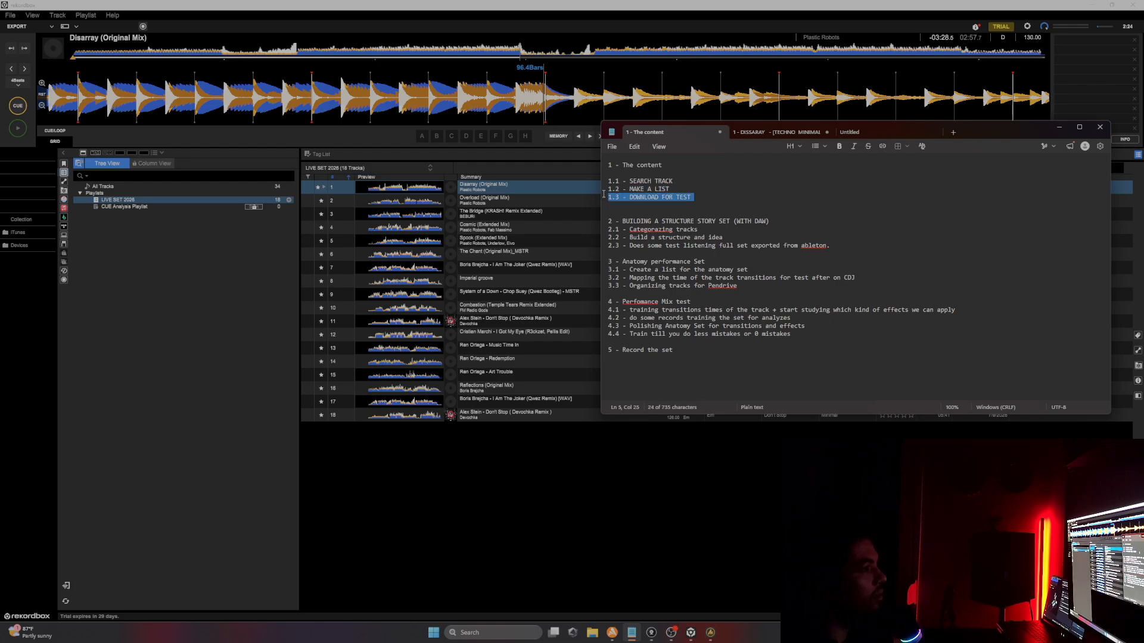
click(654, 209)
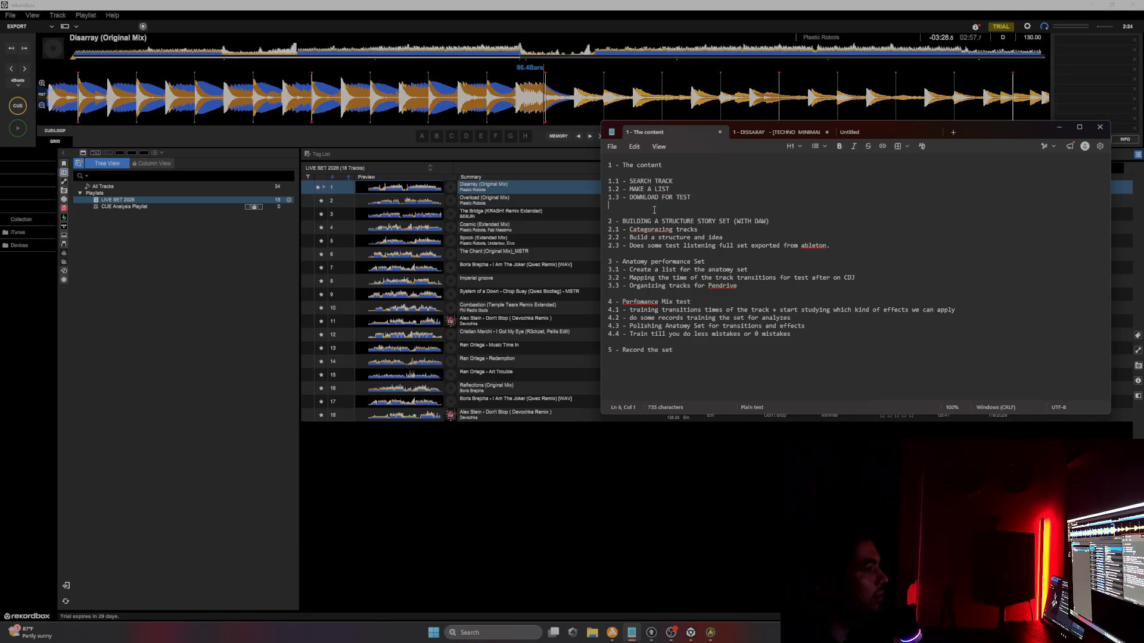
Step: Go over the section 2 items on building the structured story set and the section 3 heading
drag(605, 222, 773, 221)
key(shift+Right)
key(shift+Right)
key(shift+Right)
click(774, 223)
drag(695, 230, 718, 237)
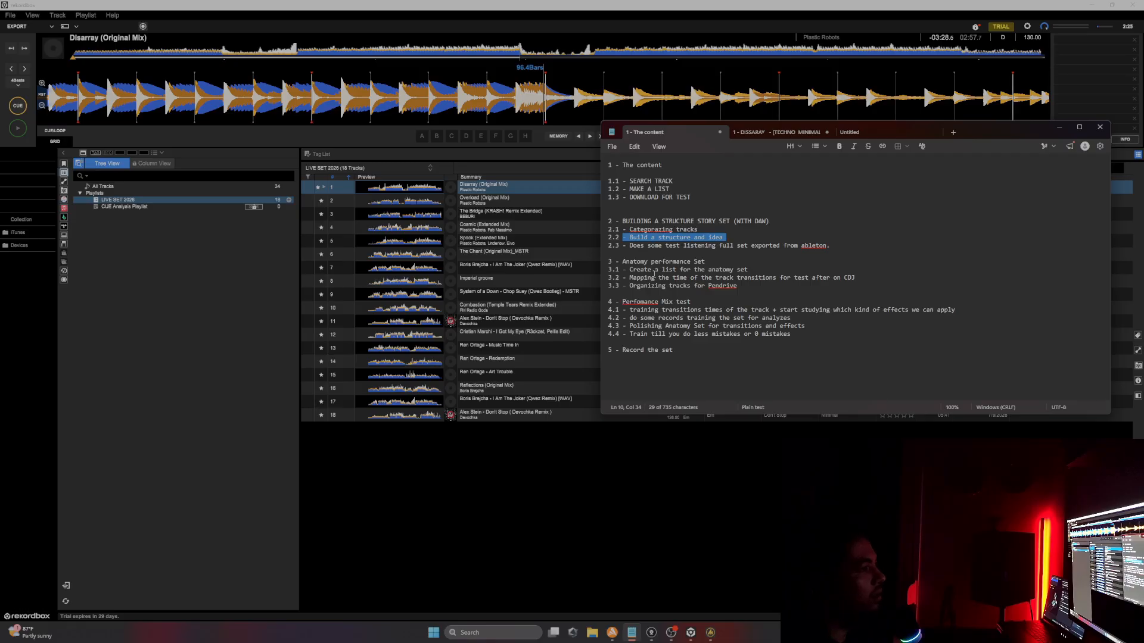
drag(631, 248, 832, 246)
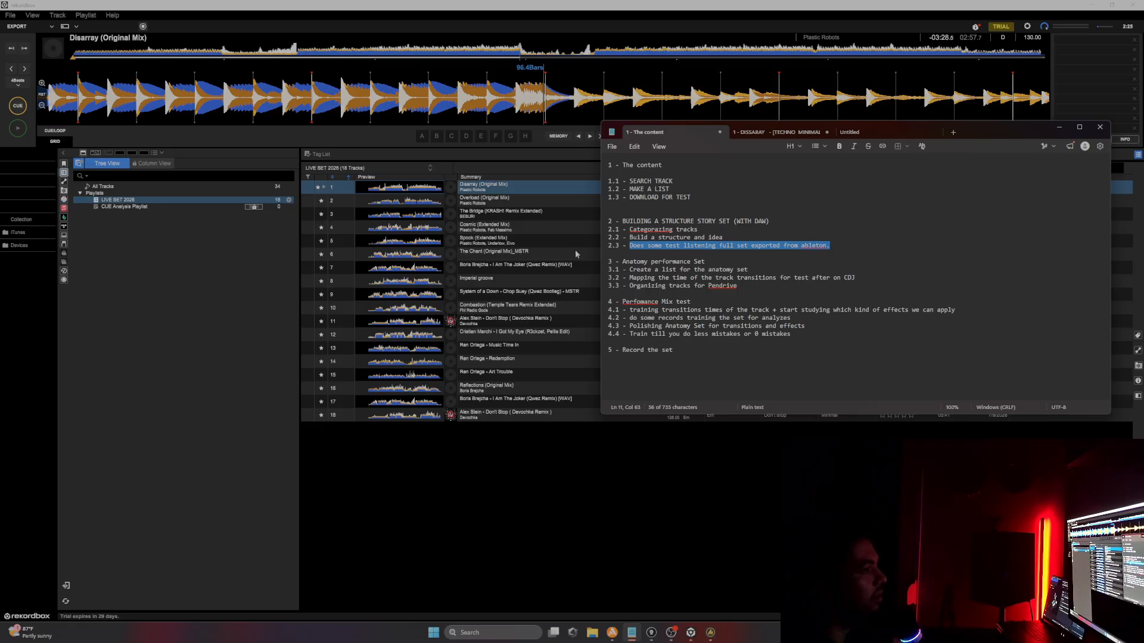
drag(709, 260, 587, 261)
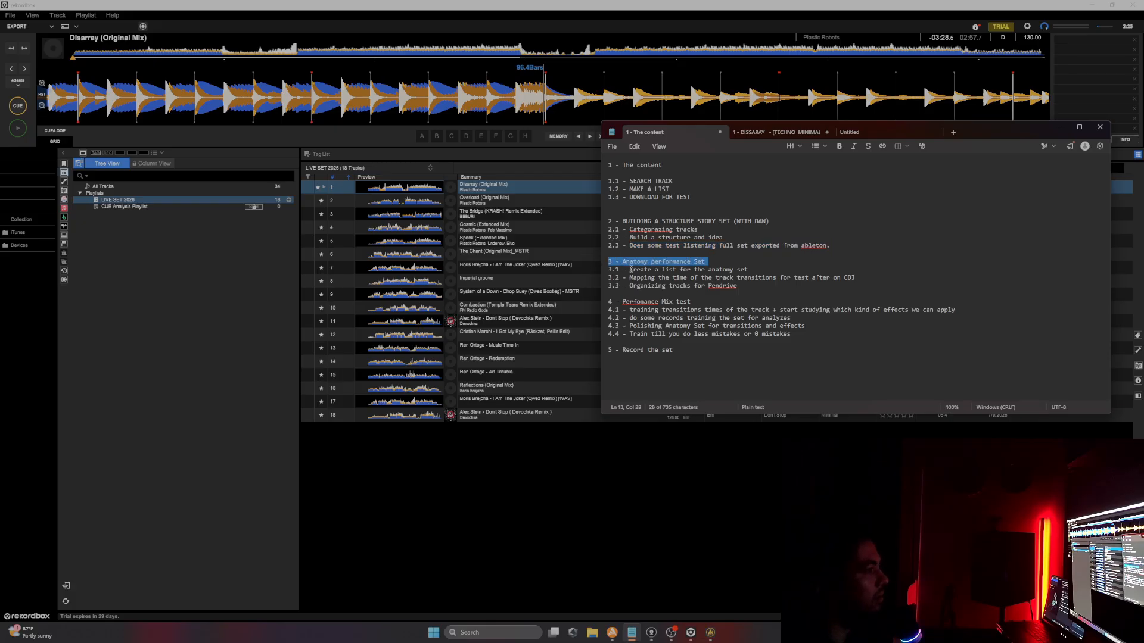
click(624, 262)
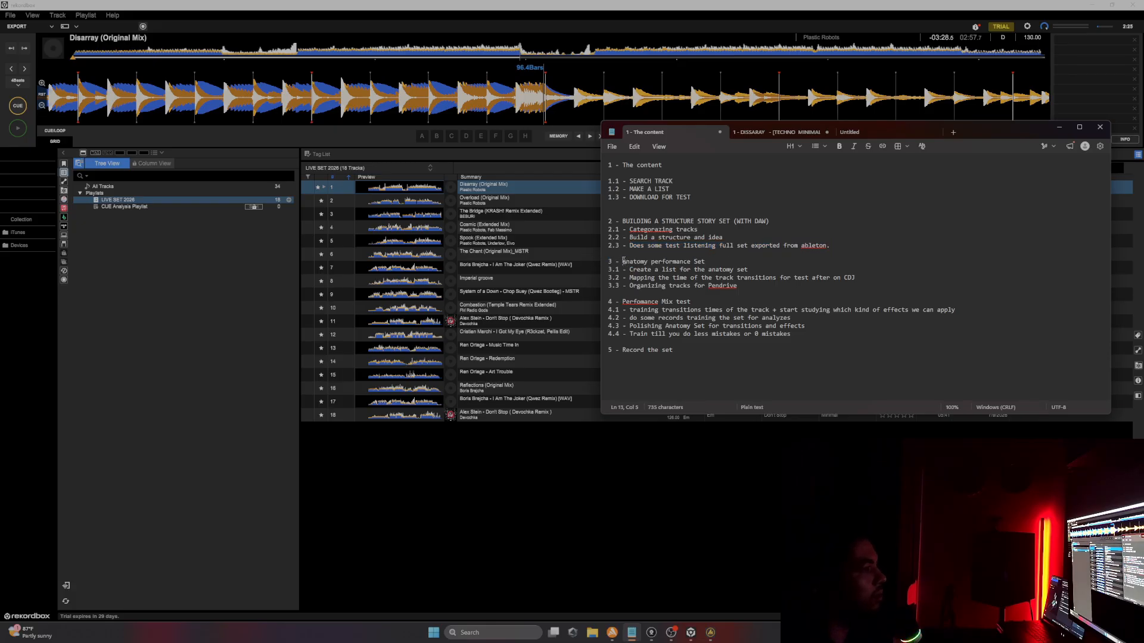
drag(623, 261, 718, 247)
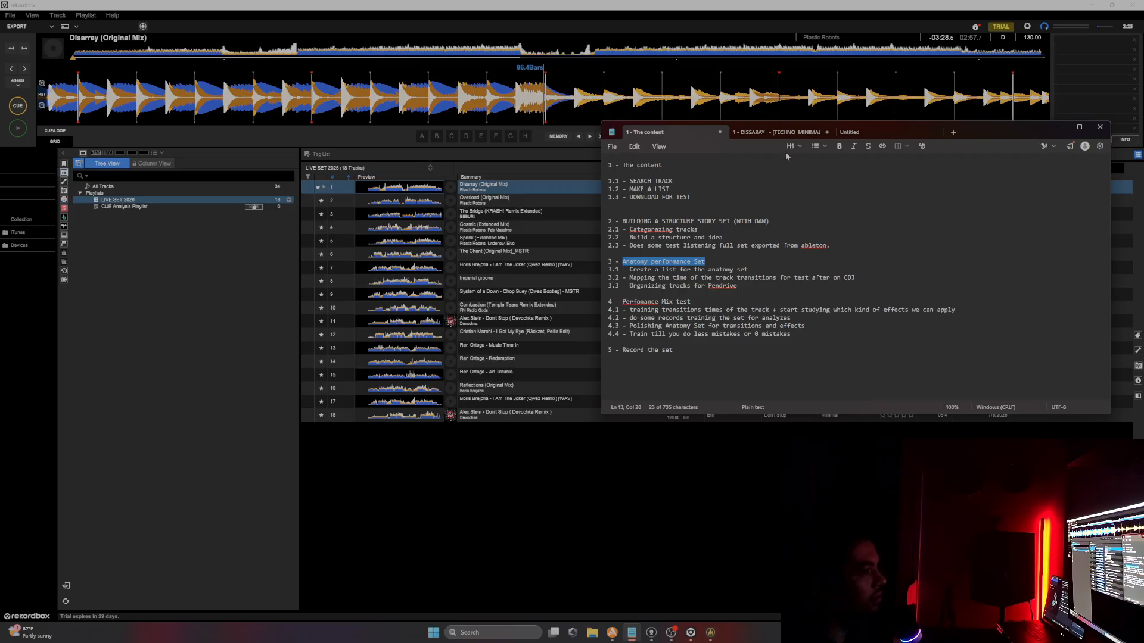
Step: Go over the section 3 item on creating the anatomy set list and the section 4 heading
click(784, 133)
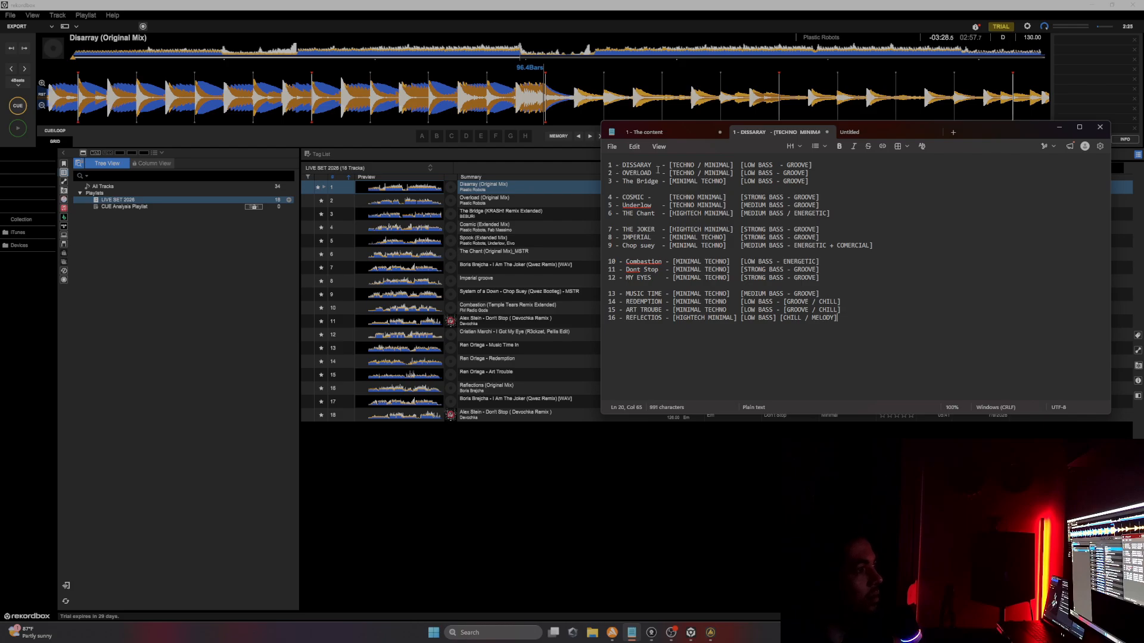
click(677, 131)
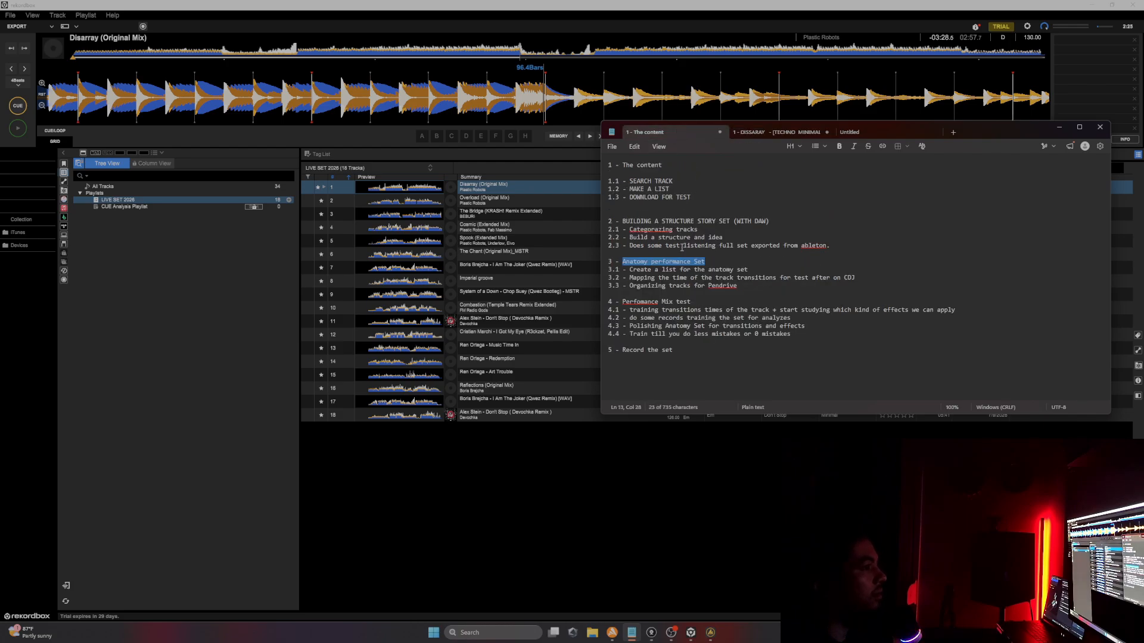
click(684, 273)
drag(749, 272, 600, 271)
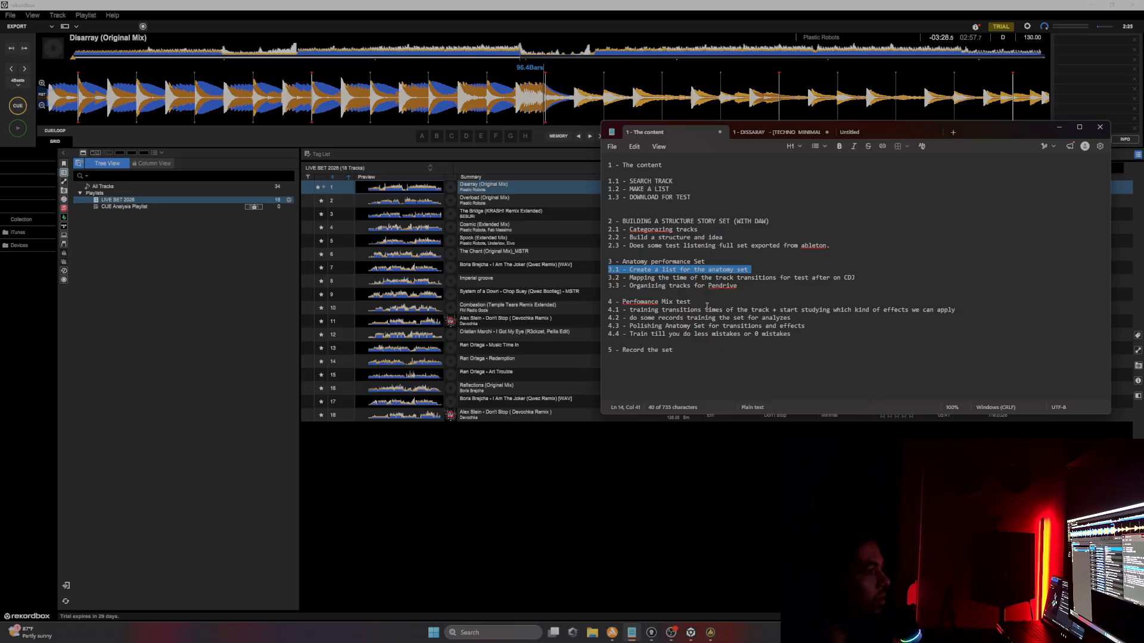
drag(704, 303, 625, 295)
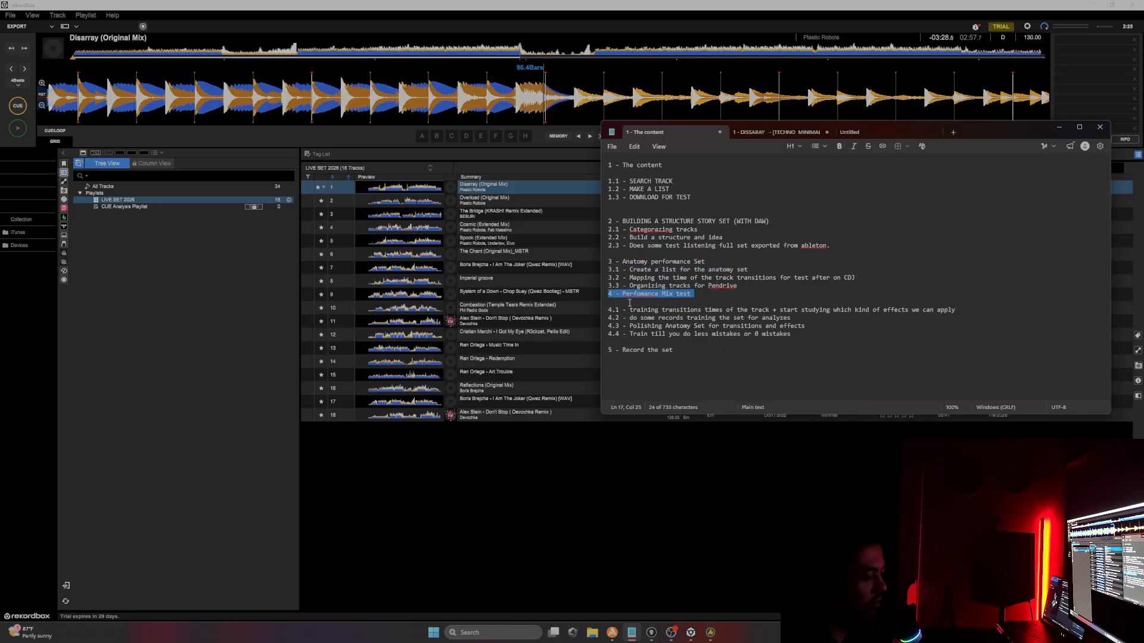
key(Home)
key(Return)
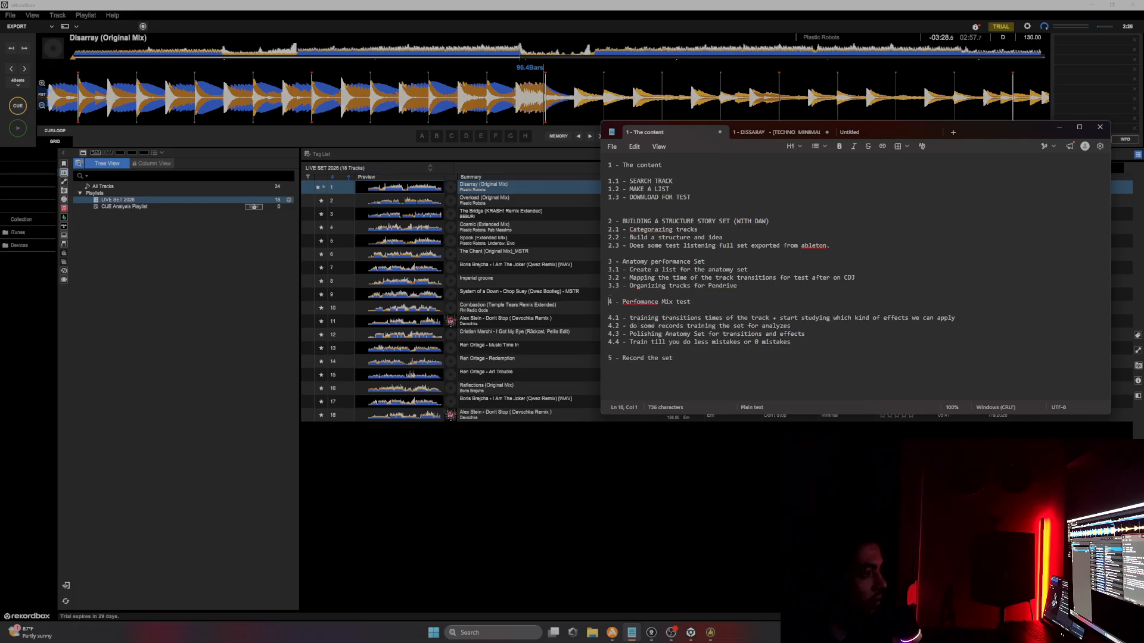
key(BackSpace)
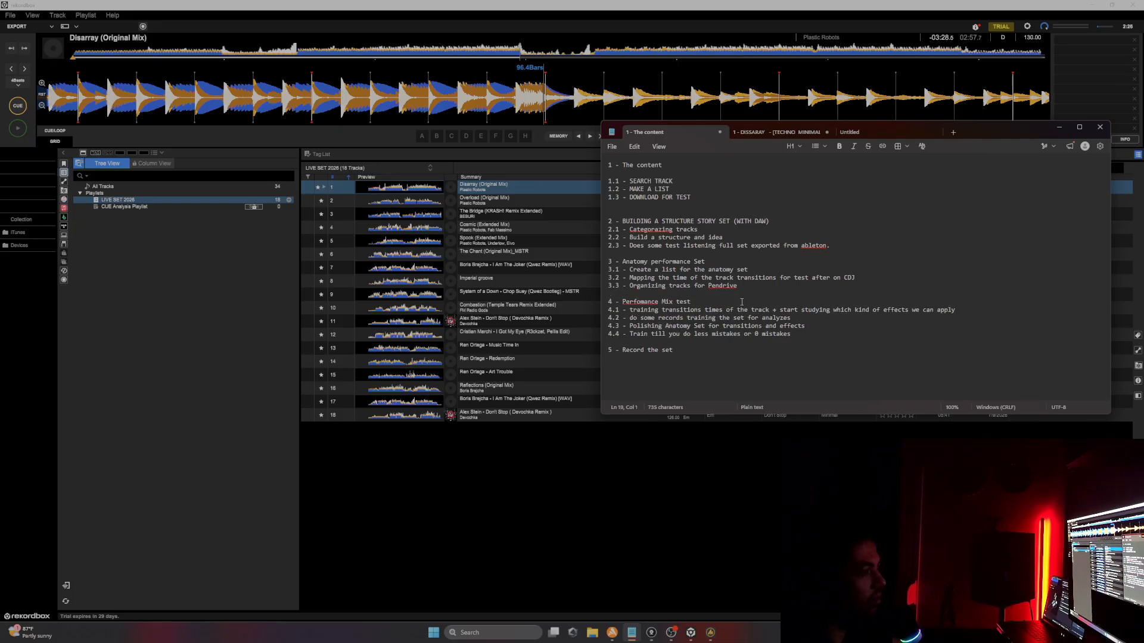
Step: Go over the section 4 items on training transitions, recording tests and polishing the anatomy set
drag(705, 310, 970, 311)
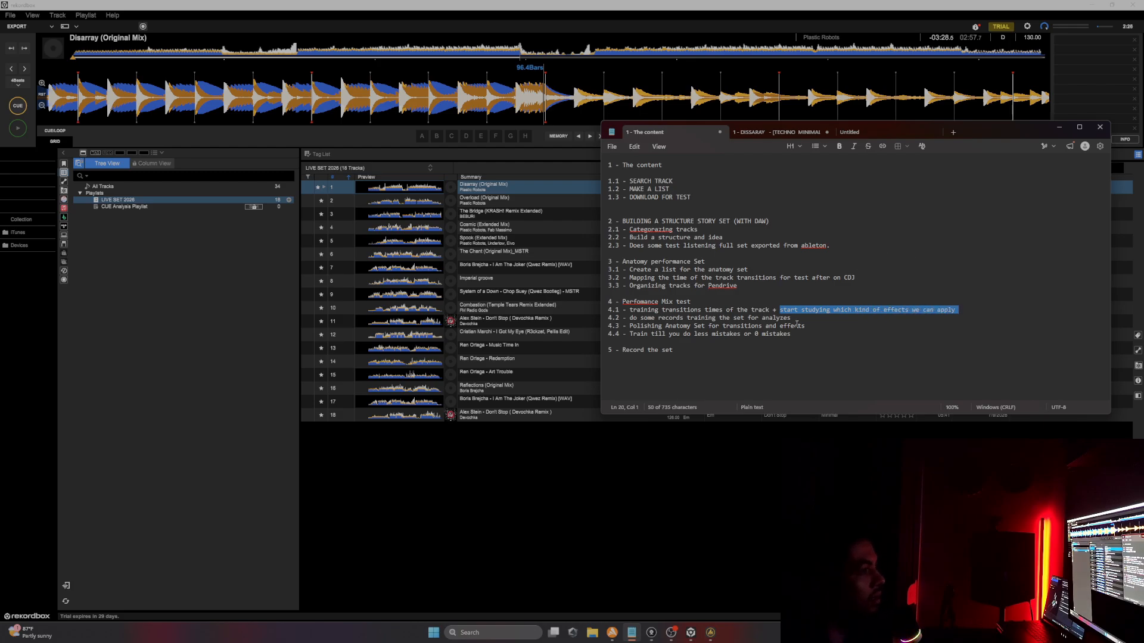
mouse_move(792, 318)
mouse_down()
mouse_move(617, 319)
mouse_move(771, 320)
mouse_up()
click(678, 317)
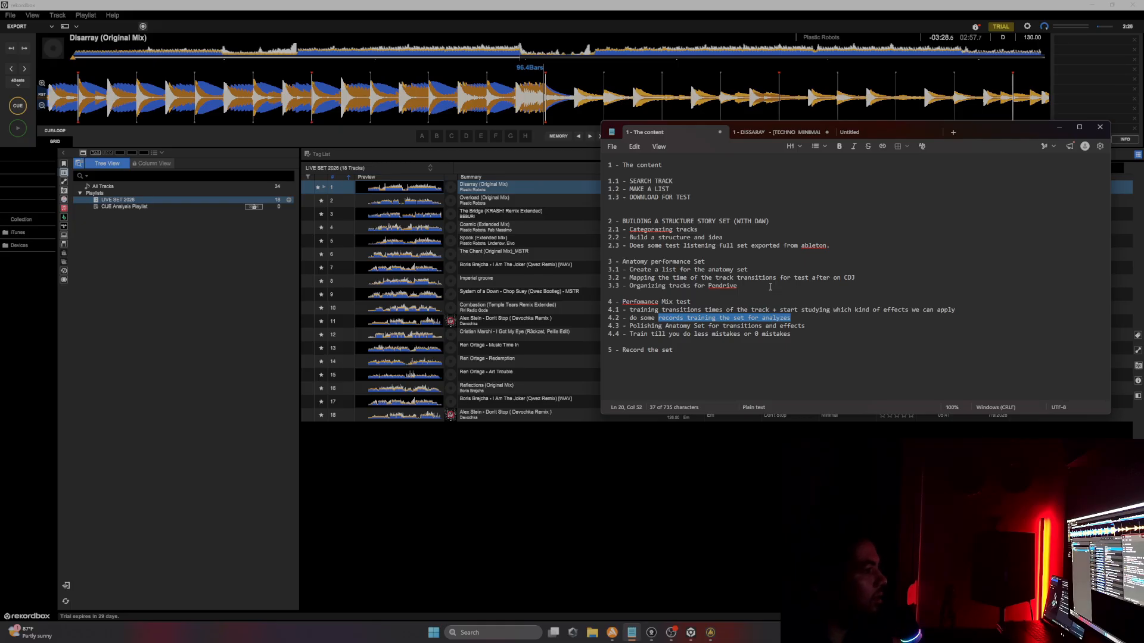
drag(629, 326, 826, 318)
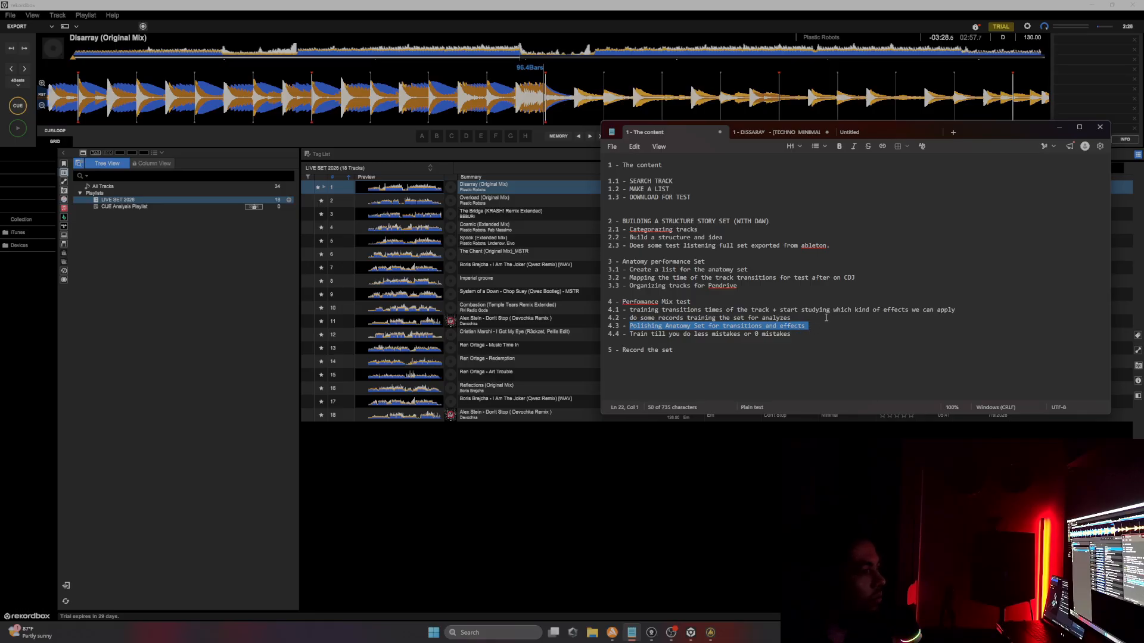
click(823, 326)
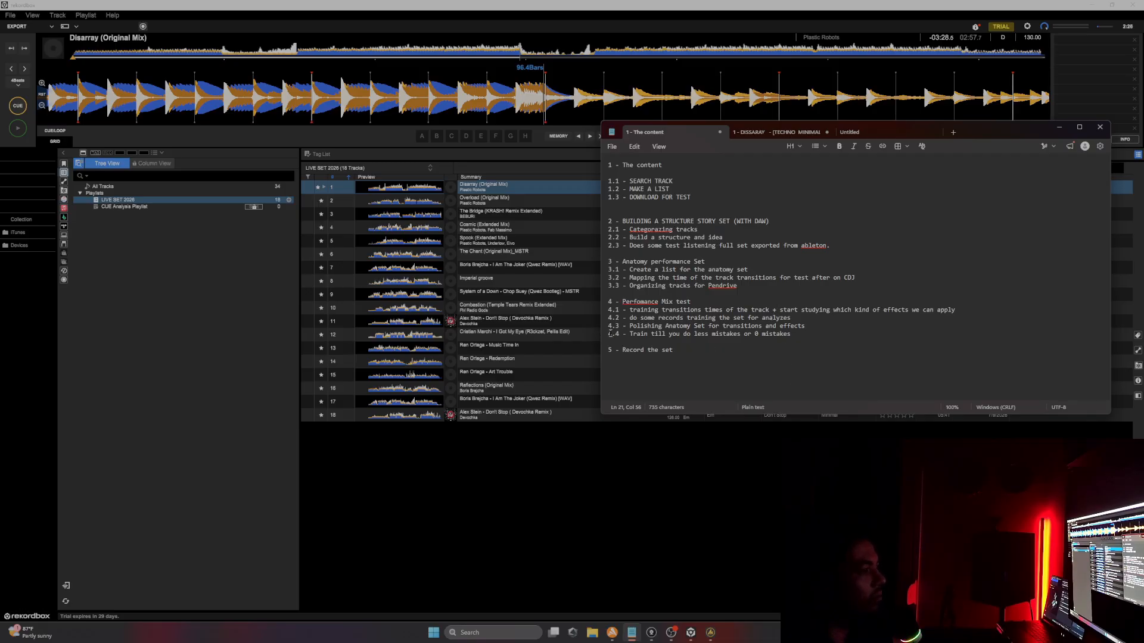
Step: Go over the final section 4 training item and the section 5 item on recording the set
mouse_move(609, 334)
mouse_down()
mouse_move(752, 336)
mouse_move(609, 335)
mouse_up()
click(710, 339)
double_click(709, 338)
click(799, 338)
drag(675, 352, 598, 352)
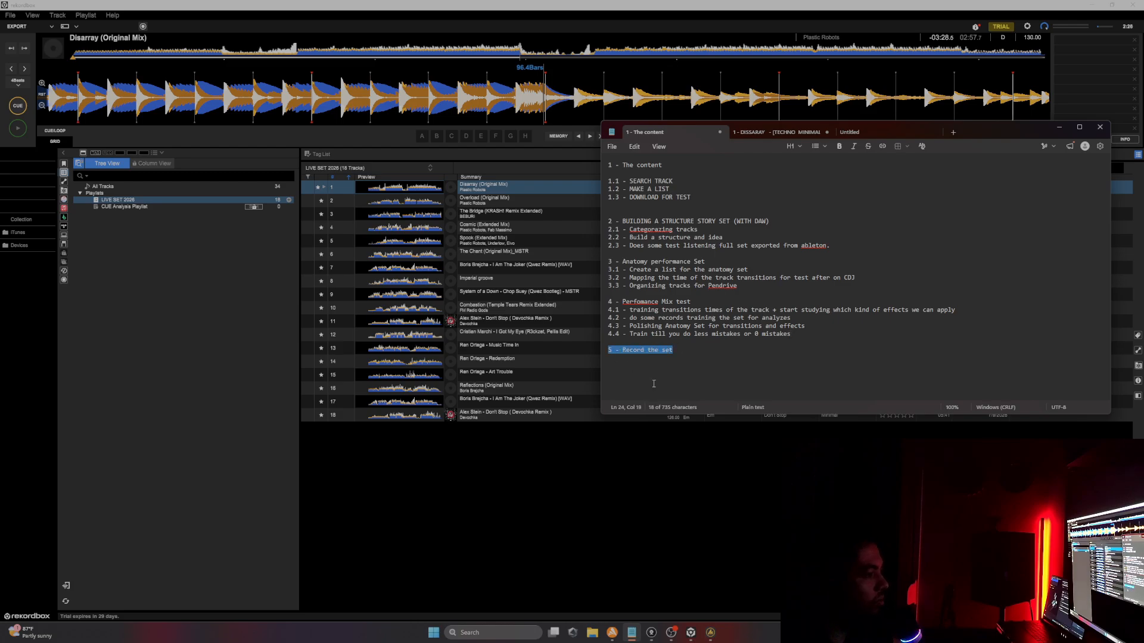
click(678, 362)
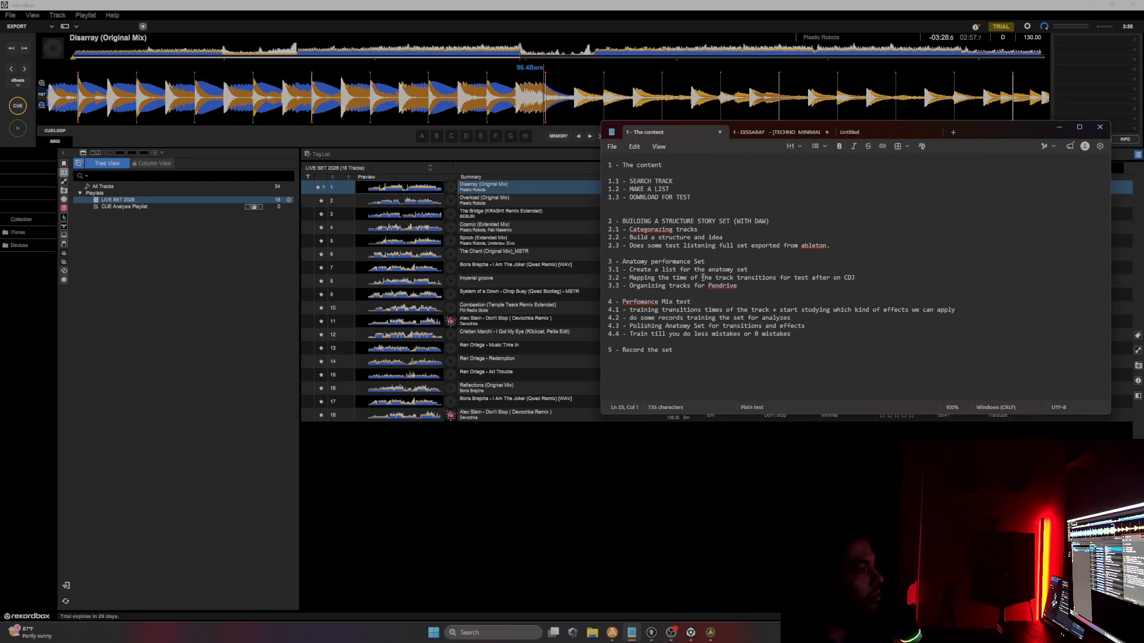
mouse_move(609, 261)
mouse_down()
mouse_move(694, 260)
mouse_move(608, 261)
mouse_up()
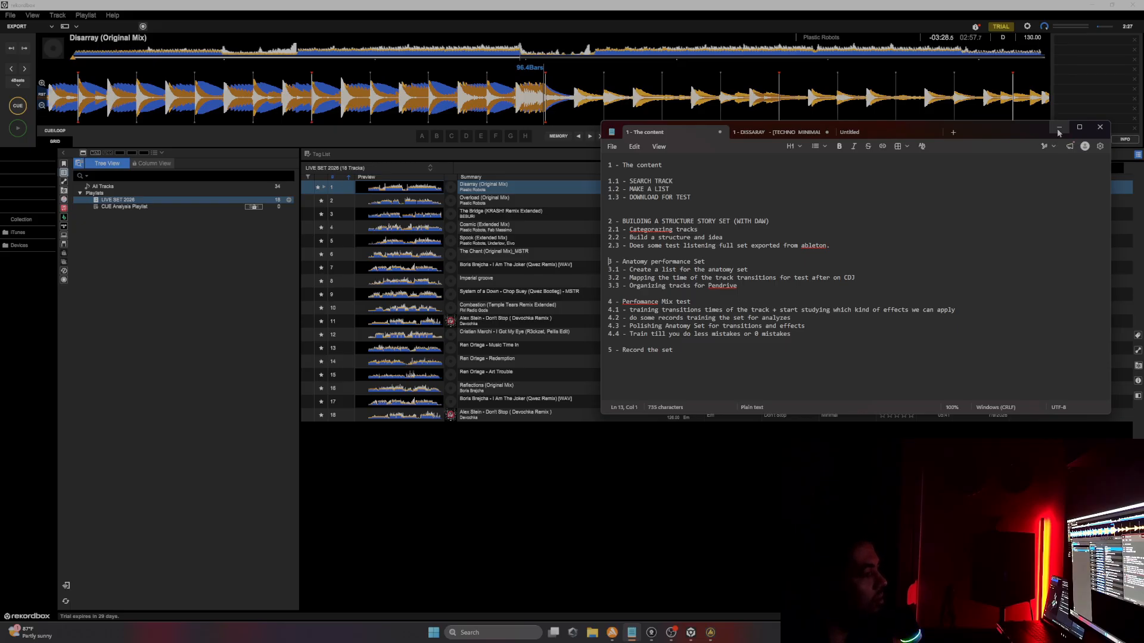
click(716, 352)
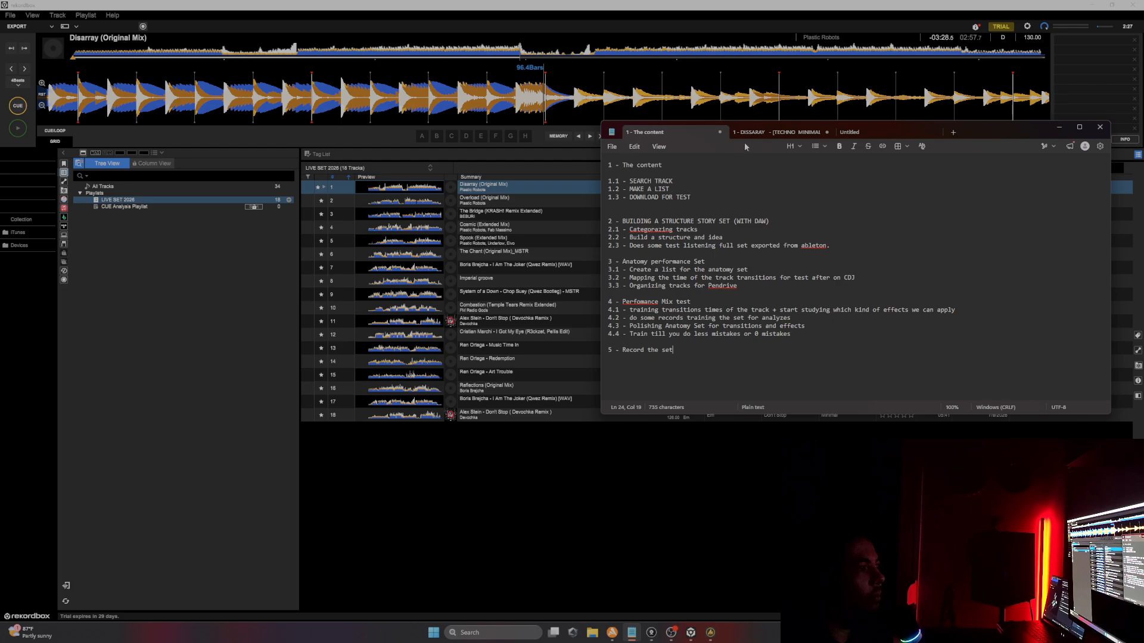
Step: Copy the whole tracklist from the DISSARAY tab into the untitled tab
click(766, 131)
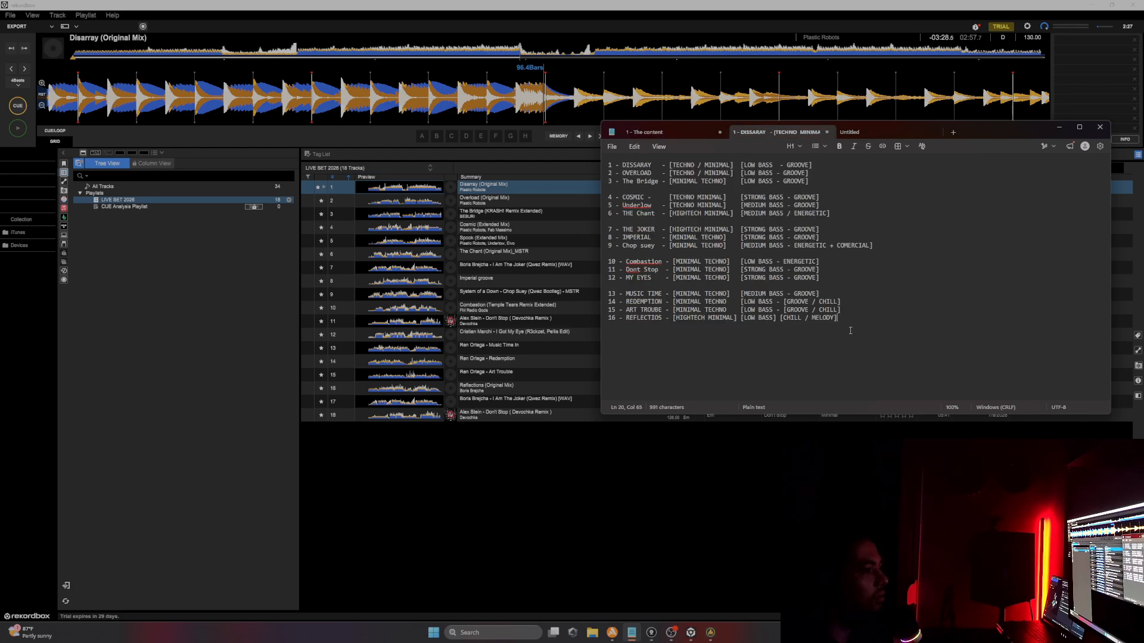
drag(849, 328, 588, 153)
key(ctrl+c)
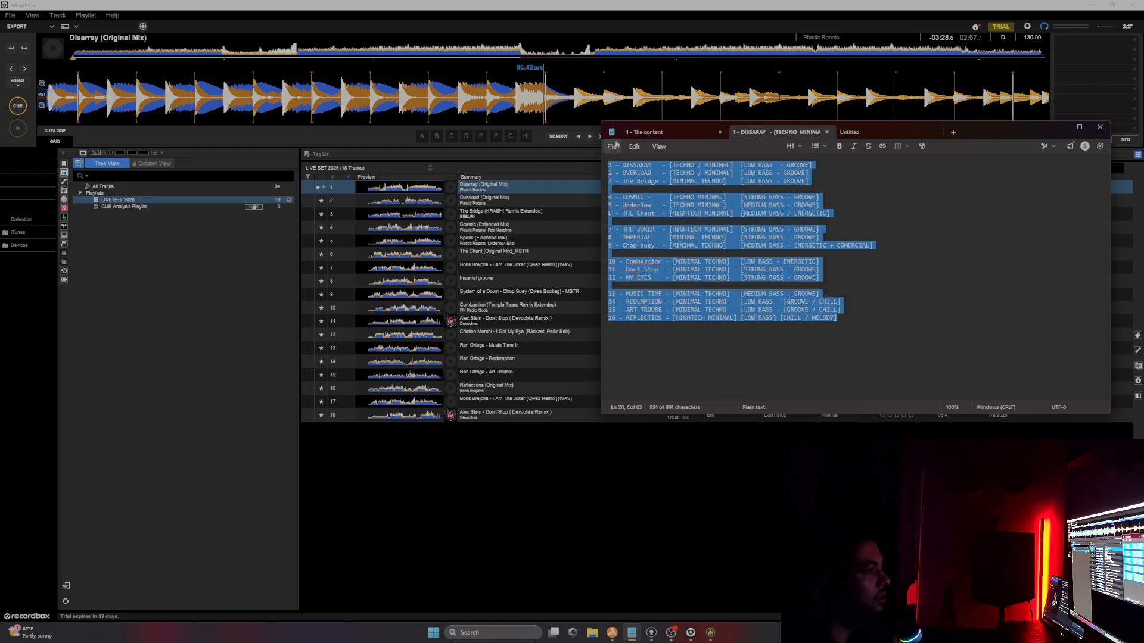
click(886, 134)
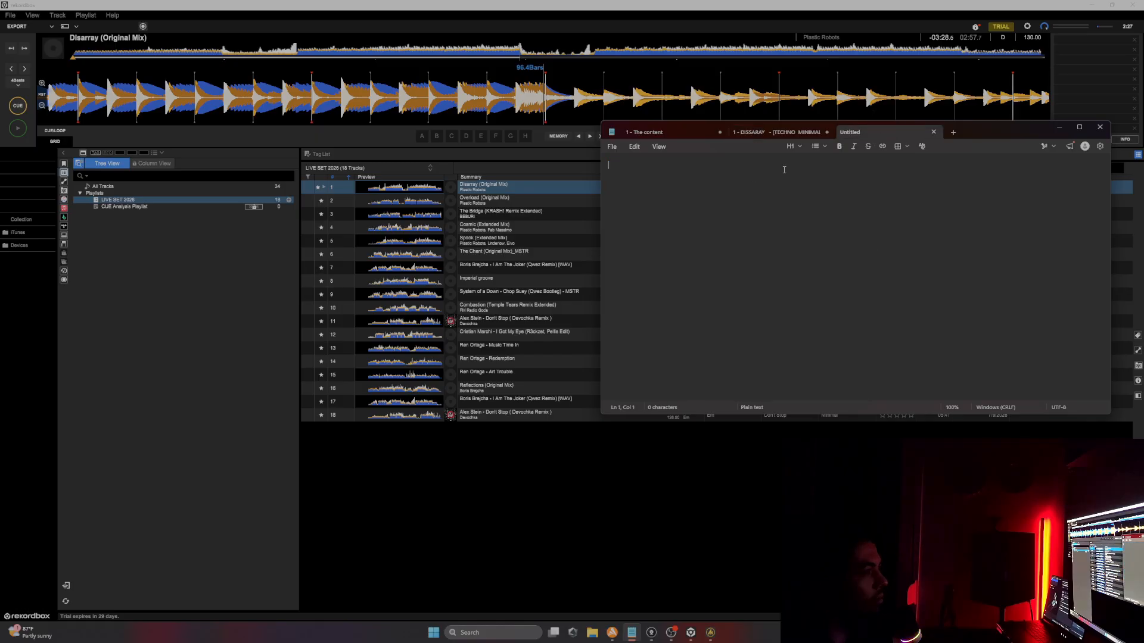
key(ctrl+v)
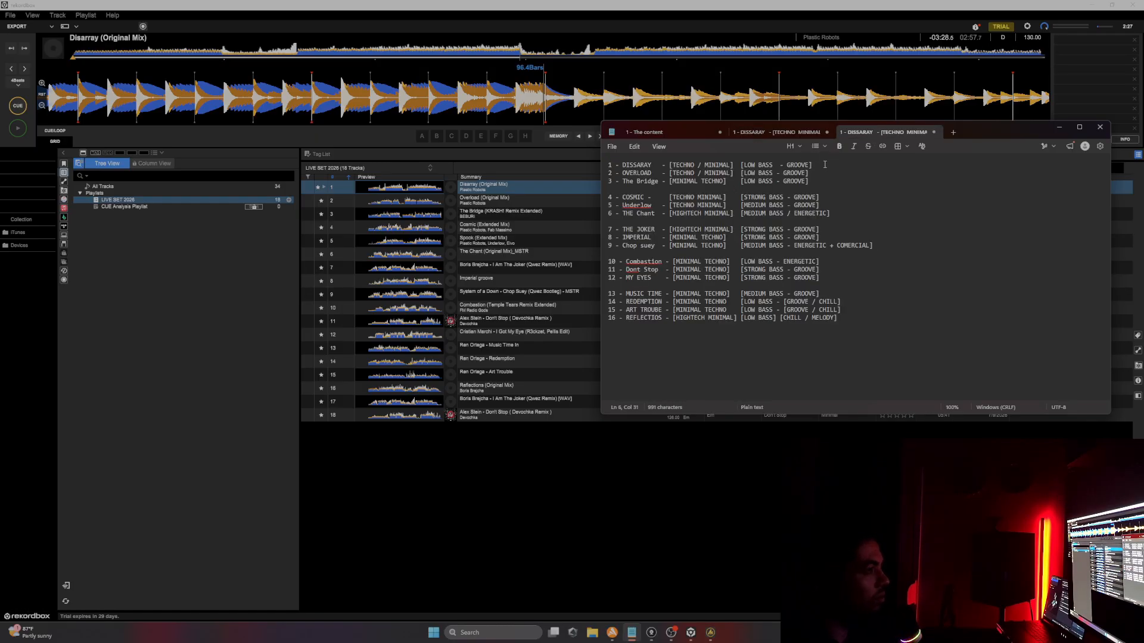
Step: Strip the genre and bass tags from tracks 1 to 3 in the copied list, one per line
drag(812, 166, 732, 174)
key(BackSpace)
key(BackSpace)
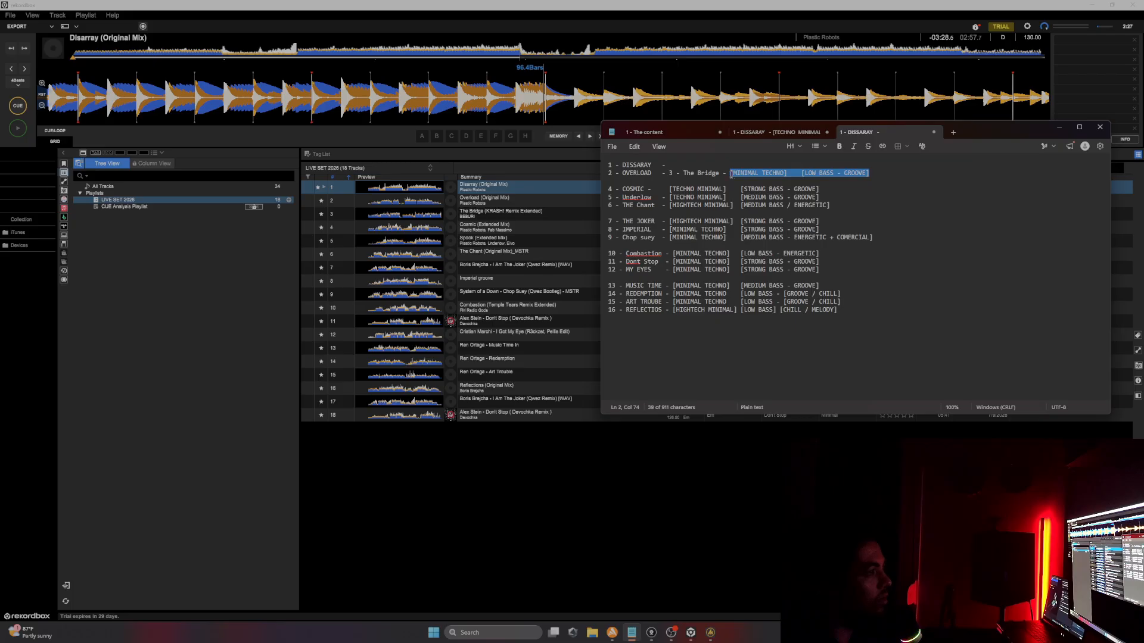
key(BackSpace)
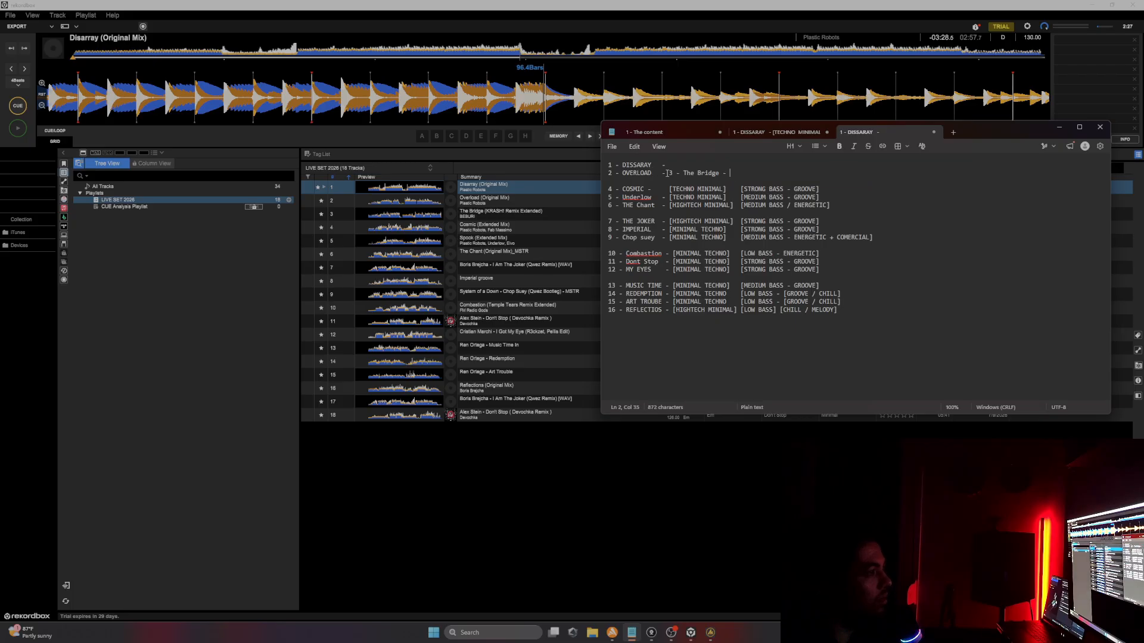
key(Return)
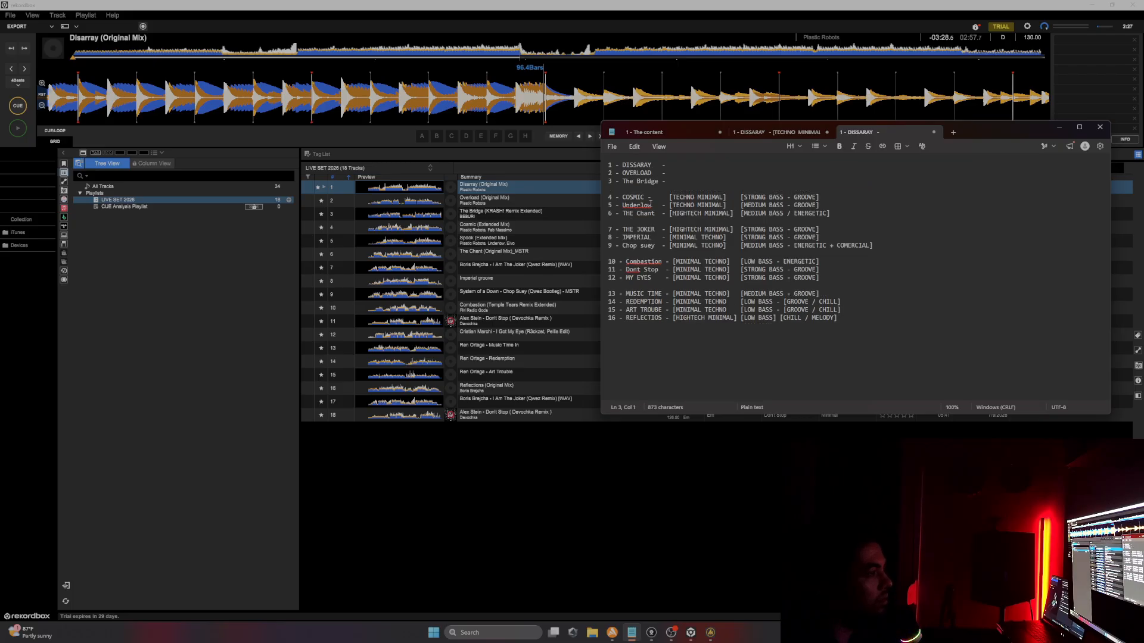
Step: Strip the genre and bass tags from COSMIC, Underlow and THE Chant, removing the blank line after them
drag(671, 196, 824, 196)
key(BackSpace)
key(BackSpace)
double_click(673, 205)
click(670, 204)
drag(670, 204, 824, 204)
key(BackSpace)
mouse_move(670, 213)
mouse_down()
mouse_move(827, 213)
mouse_move(663, 220)
mouse_up()
Step: Strip the genre and bass tags from THE JOKER and IMPERIAL, keeping each on its own line
key(BackSpace)
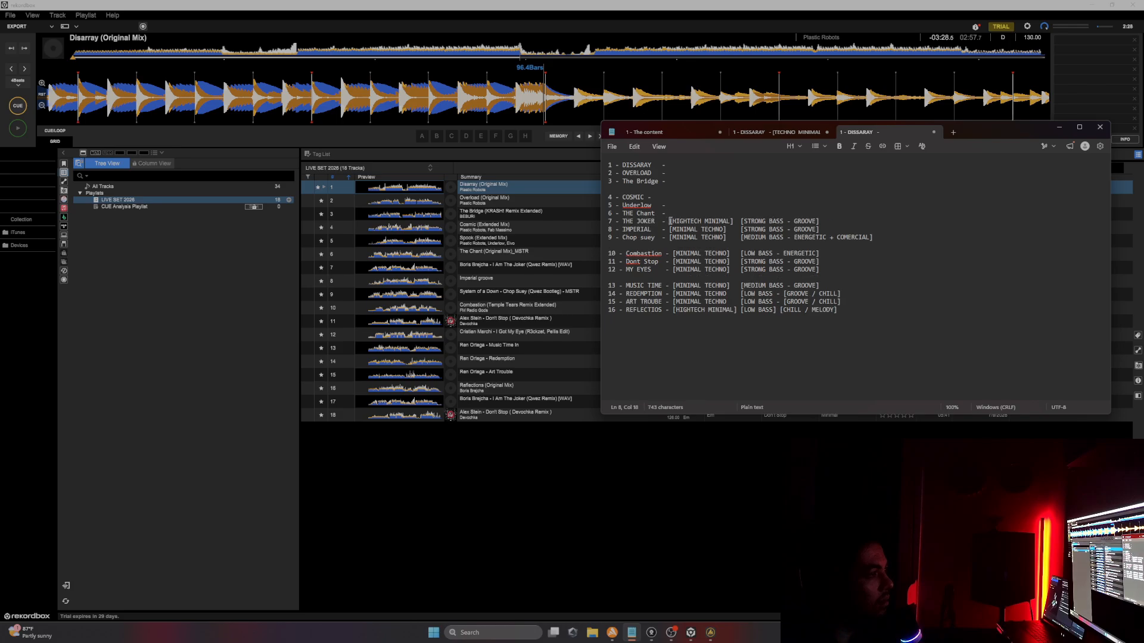
key(ctrl+shift+Right)
key(ctrl+shift+Right)
key(ctrl+shift+Right)
key(ctrl+shift+Right)
key(ctrl+shift+Right)
key(ctrl+shift+Right)
key(ctrl+shift+Right)
key(ctrl+shift+Right)
key(ctrl+shift+Right)
key(ctrl+shift+Right)
key(ctrl+shift+Right)
key(BackSpace)
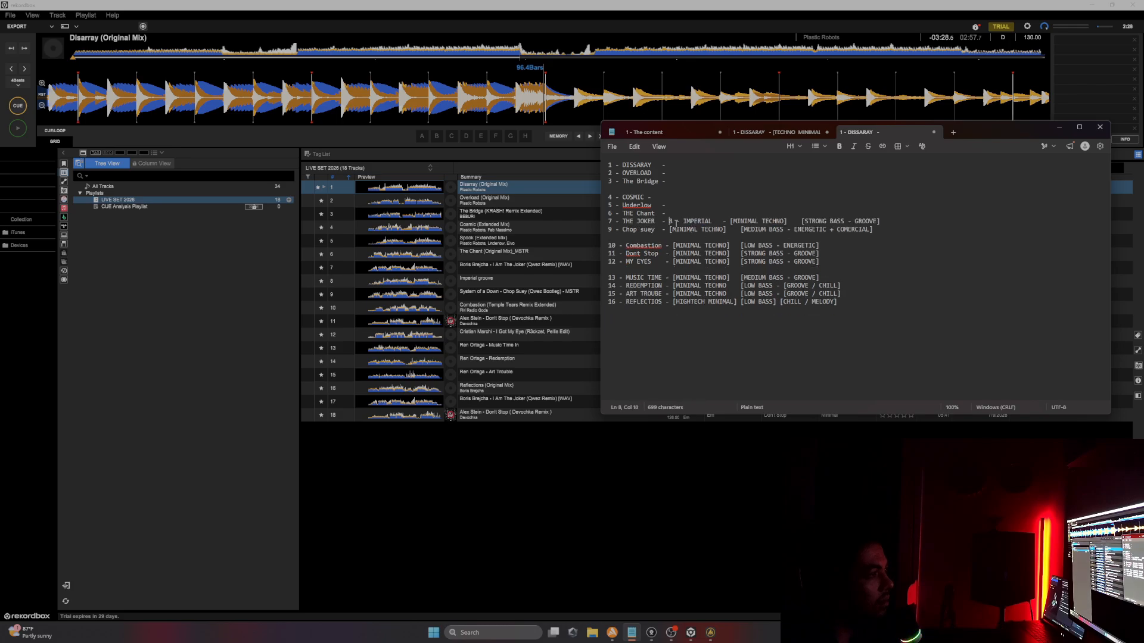
key(Return)
drag(670, 229, 824, 229)
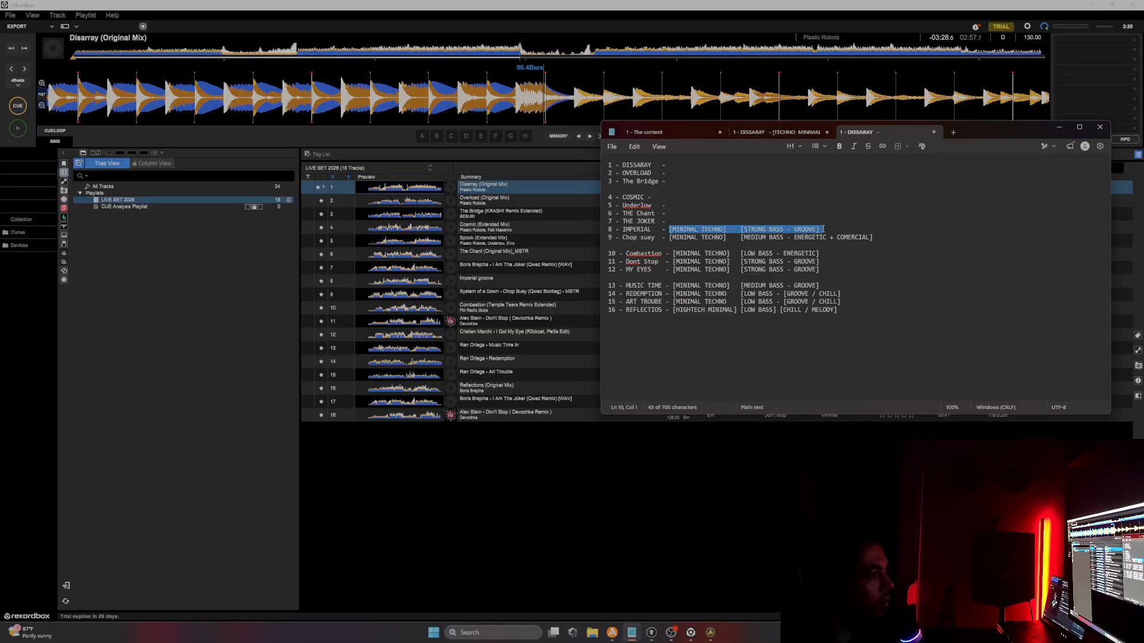
key(BackSpace)
key(Return)
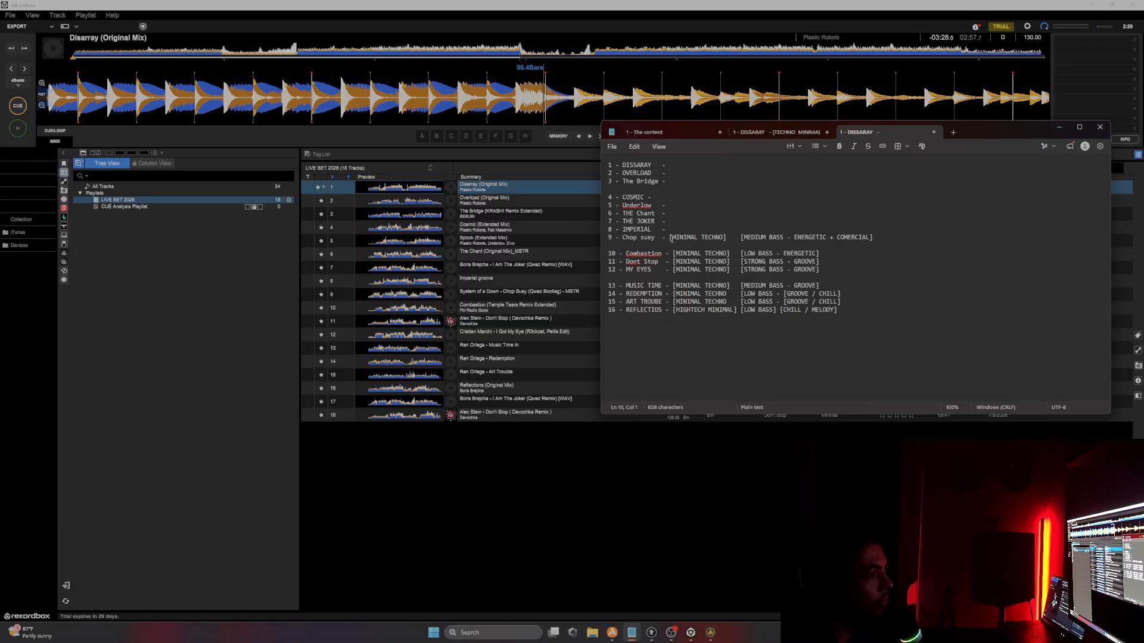
Step: Strip the genre and bass tags from Chop suey and Combastion, closing the gap between them
drag(669, 238, 878, 240)
key(BackSpace)
drag(673, 245, 823, 244)
key(BackSpace)
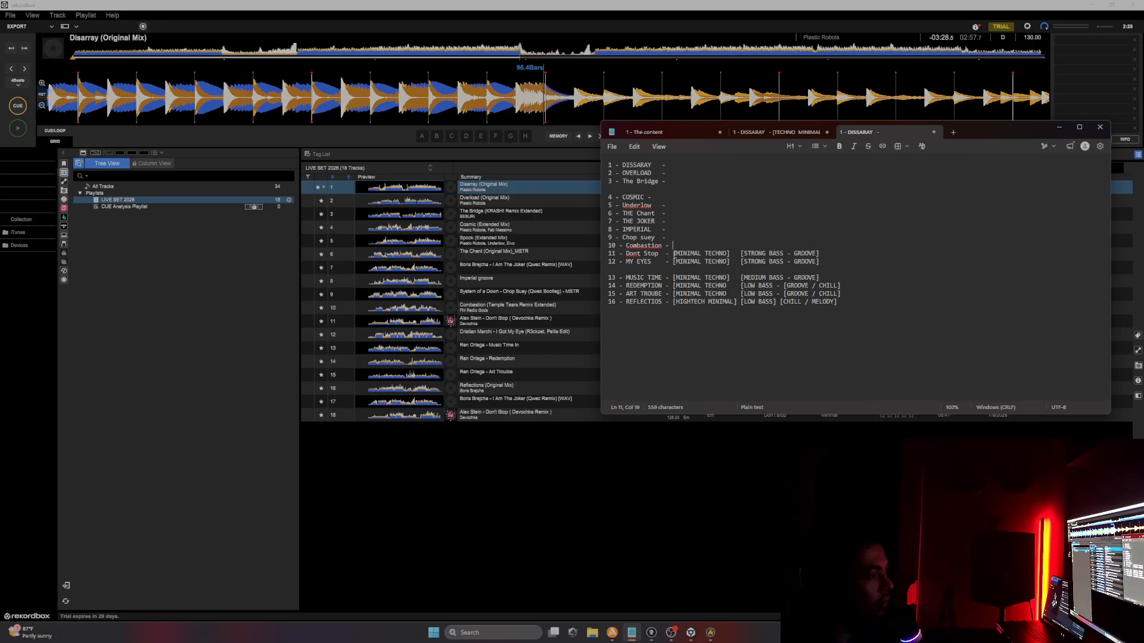
Step: Strip the genre and bass tags from Dont Stop, MY EYES and MUSIC TIME, keeping each track on its own line
drag(674, 254, 825, 253)
key(BackSpace)
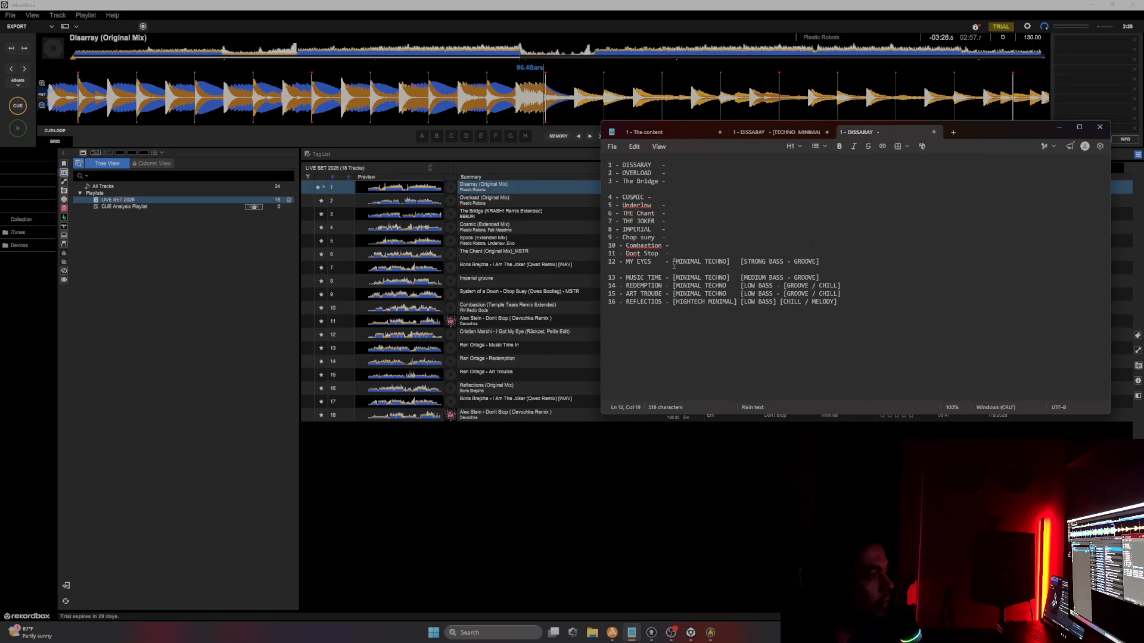
drag(674, 262, 822, 262)
key(BackSpace)
drag(672, 277, 828, 277)
key(BackSpace)
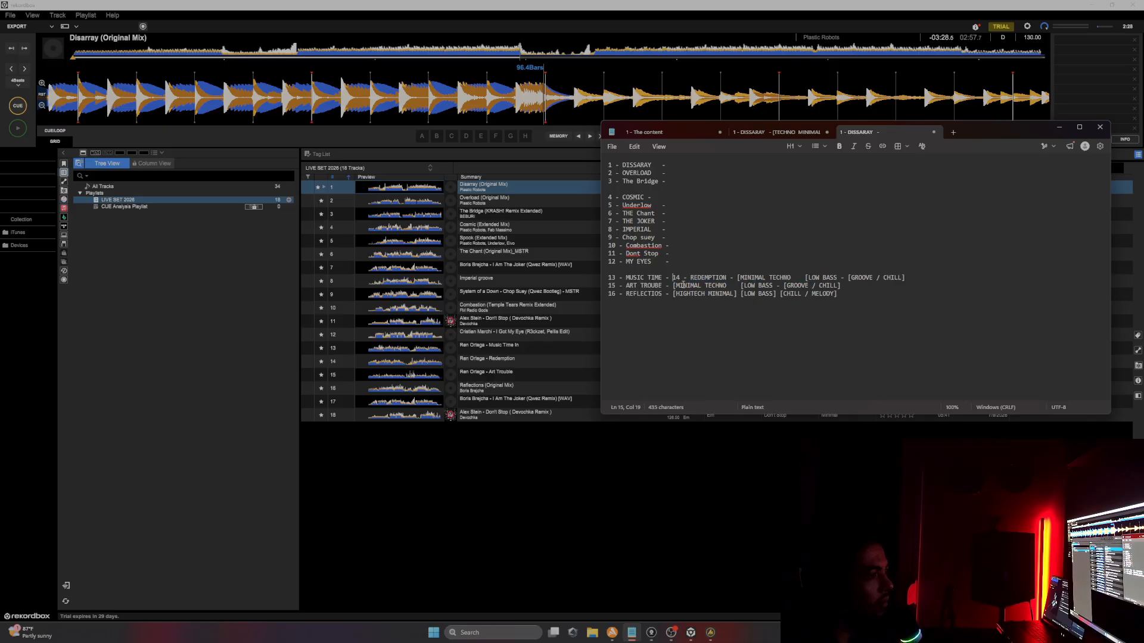
key(Return)
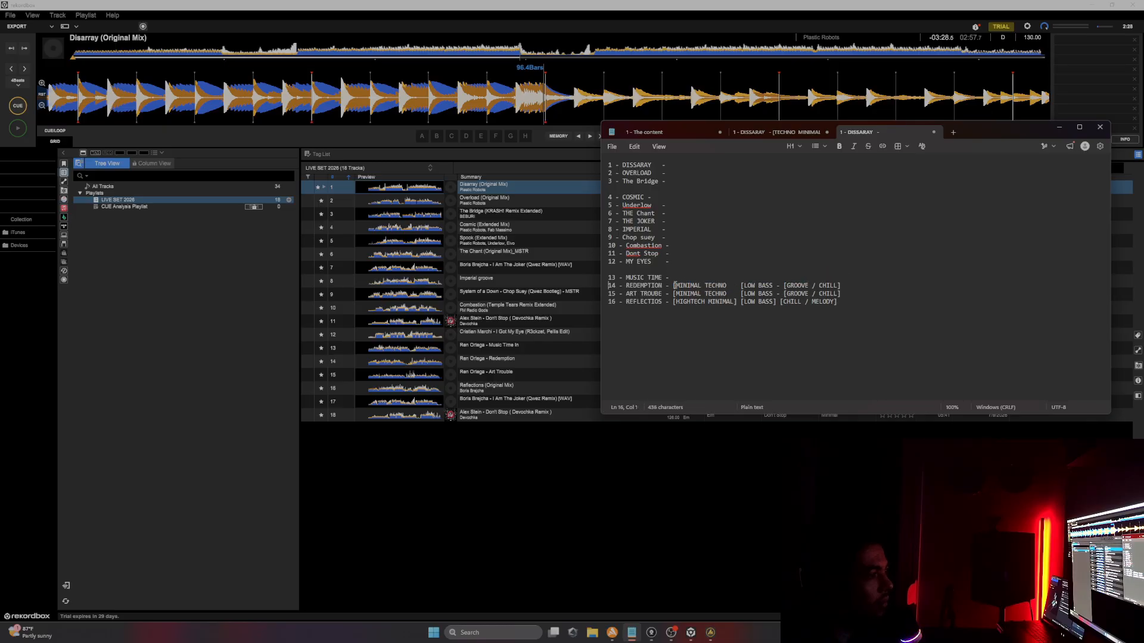
Step: Strip the genre and bass tags from REDEMPTION, ART TROUBE and REFLECTIOS, leaving only track names
drag(674, 285, 843, 286)
key(BackSpace)
drag(675, 294, 841, 293)
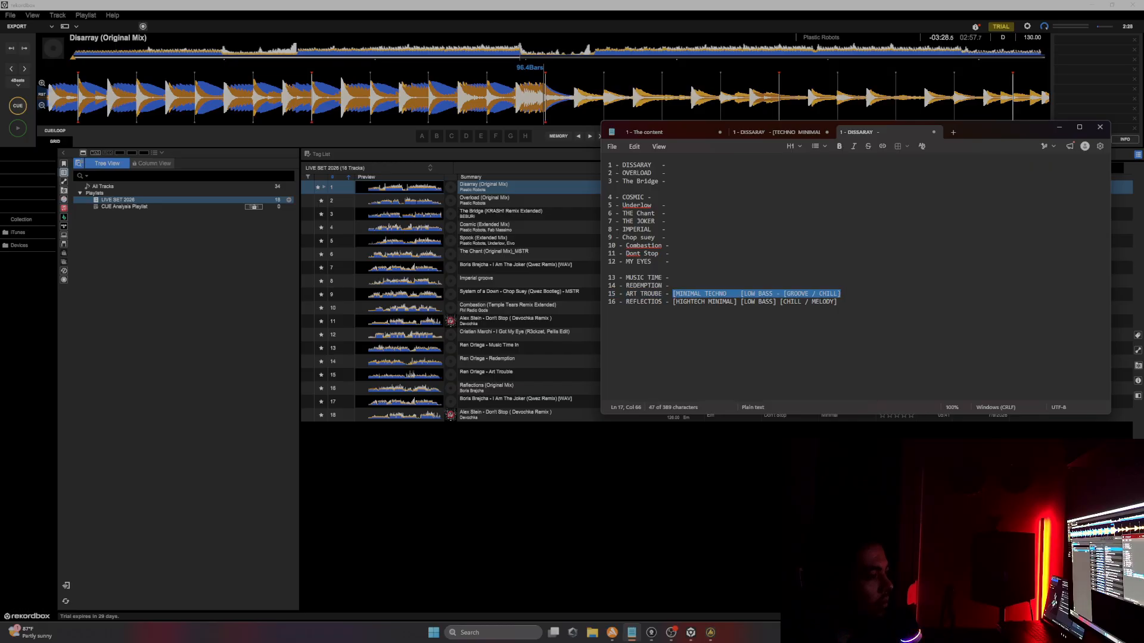
key(BackSpace)
drag(673, 301, 840, 301)
key(BackSpace)
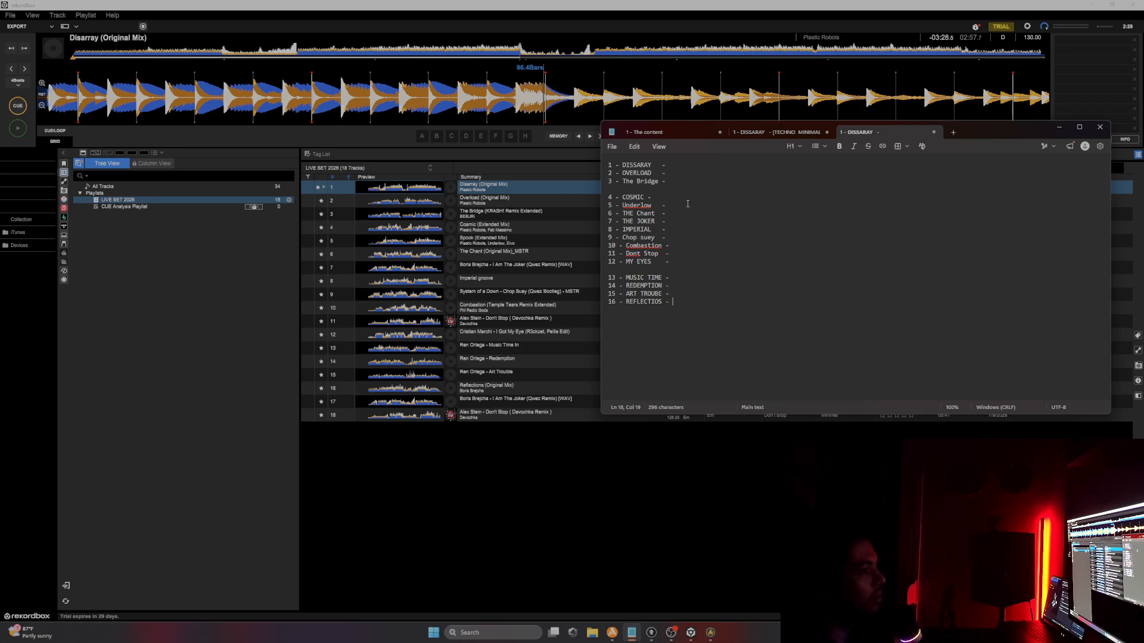
Step: Move the track-names tab ahead of the original tracklist tab and review items 3.1 and 3.2 of the content outline
drag(891, 135, 758, 134)
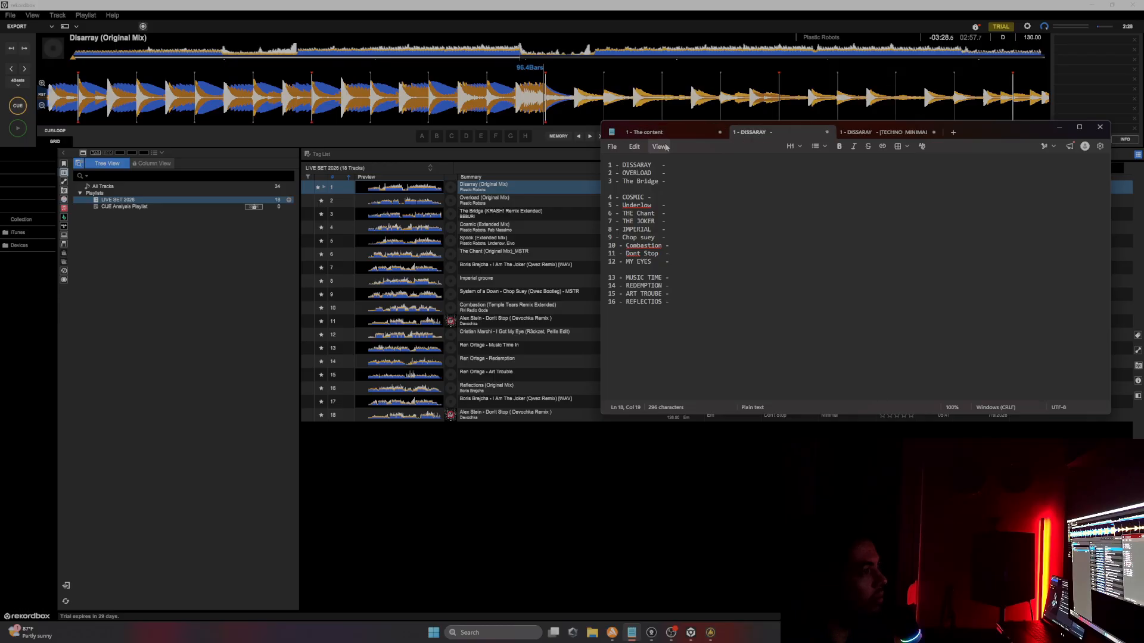
click(664, 135)
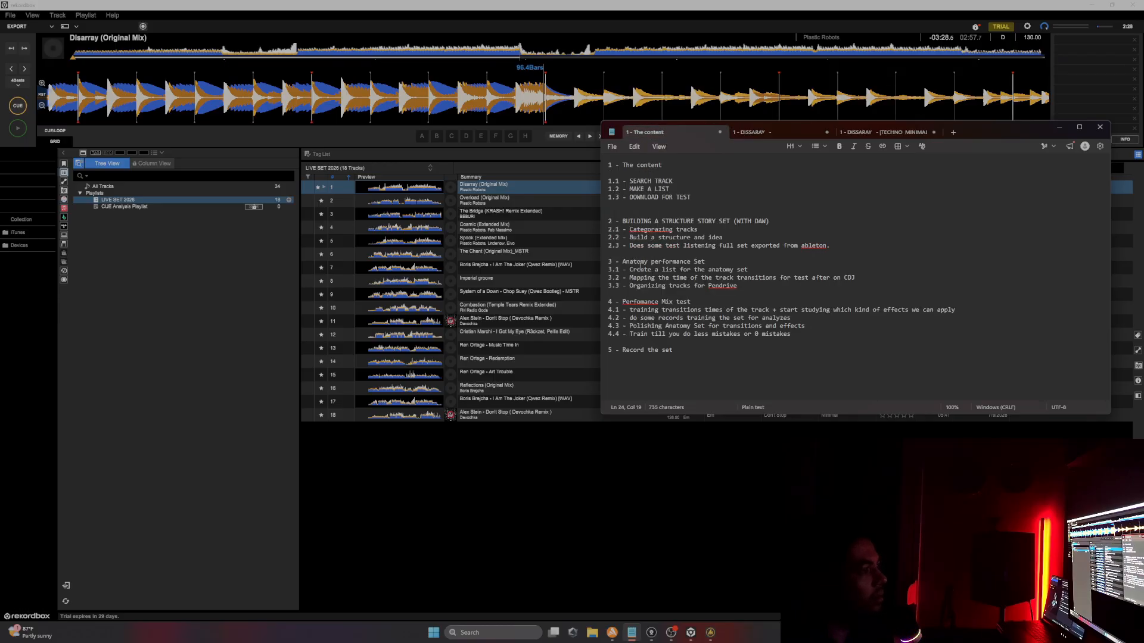
drag(629, 270, 765, 269)
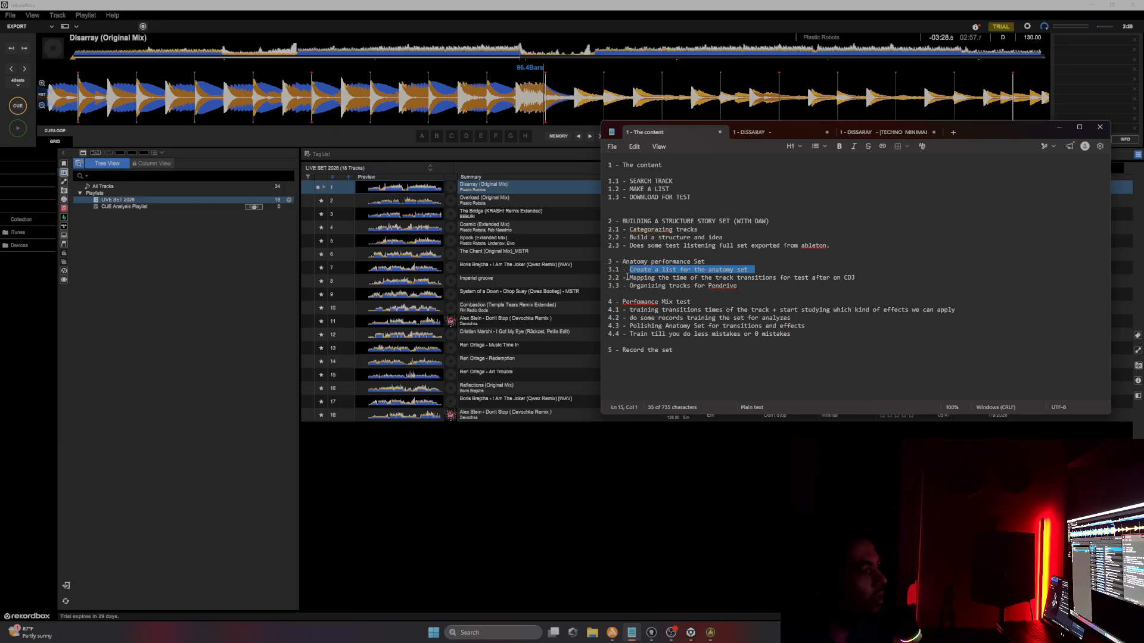
drag(627, 277, 864, 276)
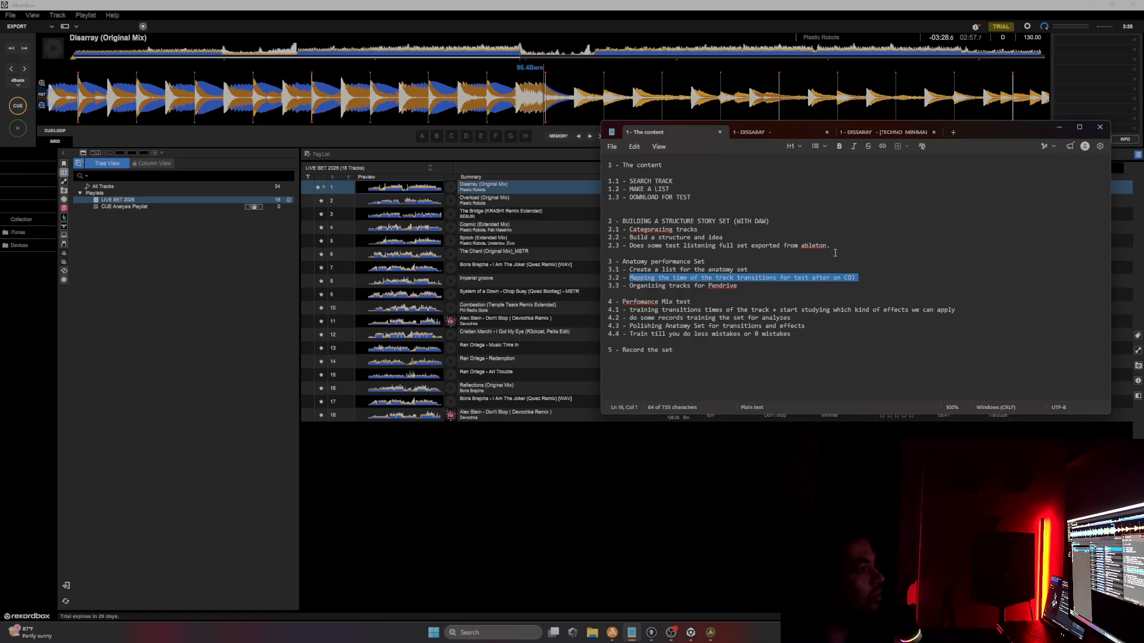
click(752, 132)
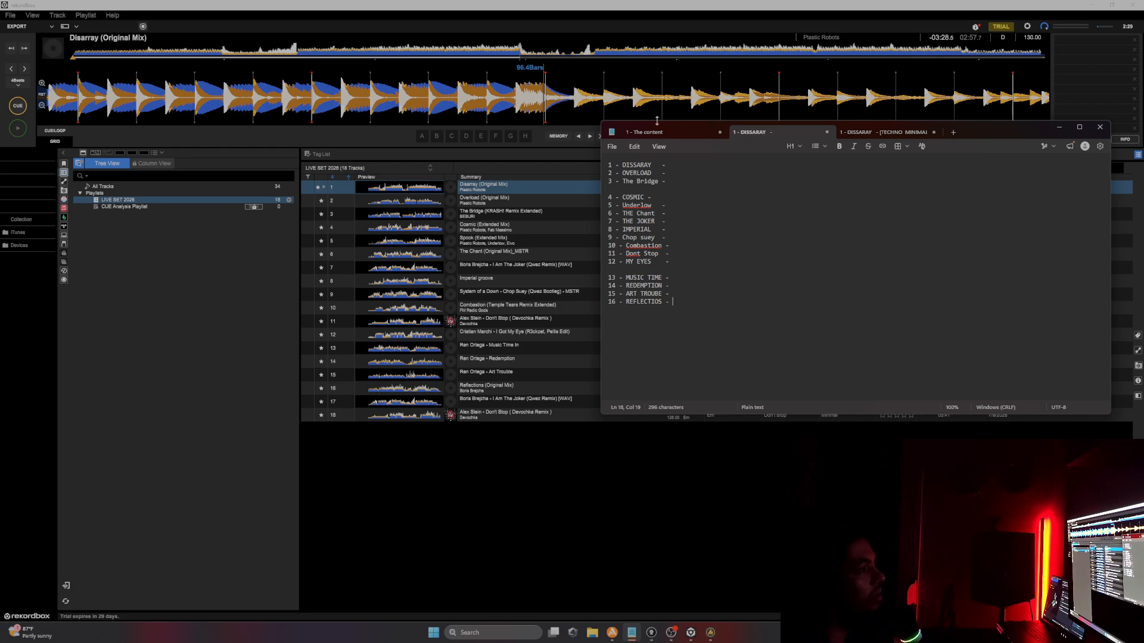
Step: Load Disarray (Original Mix) into the deck and audition it, jumping ahead in the track and pausing
click(679, 166)
click(1060, 136)
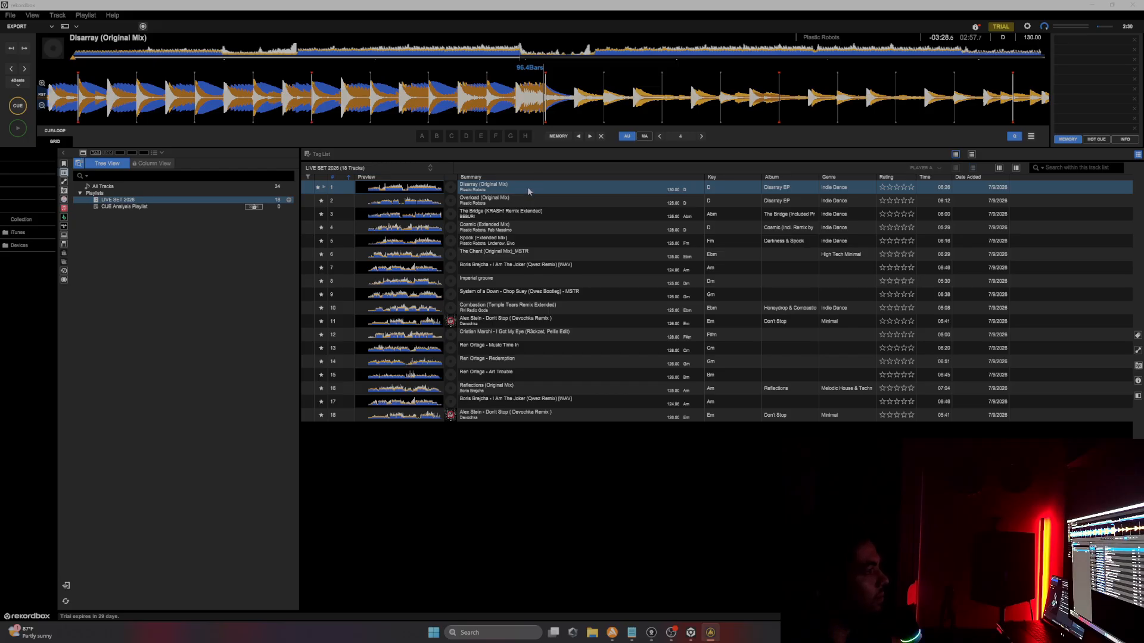
double_click(528, 187)
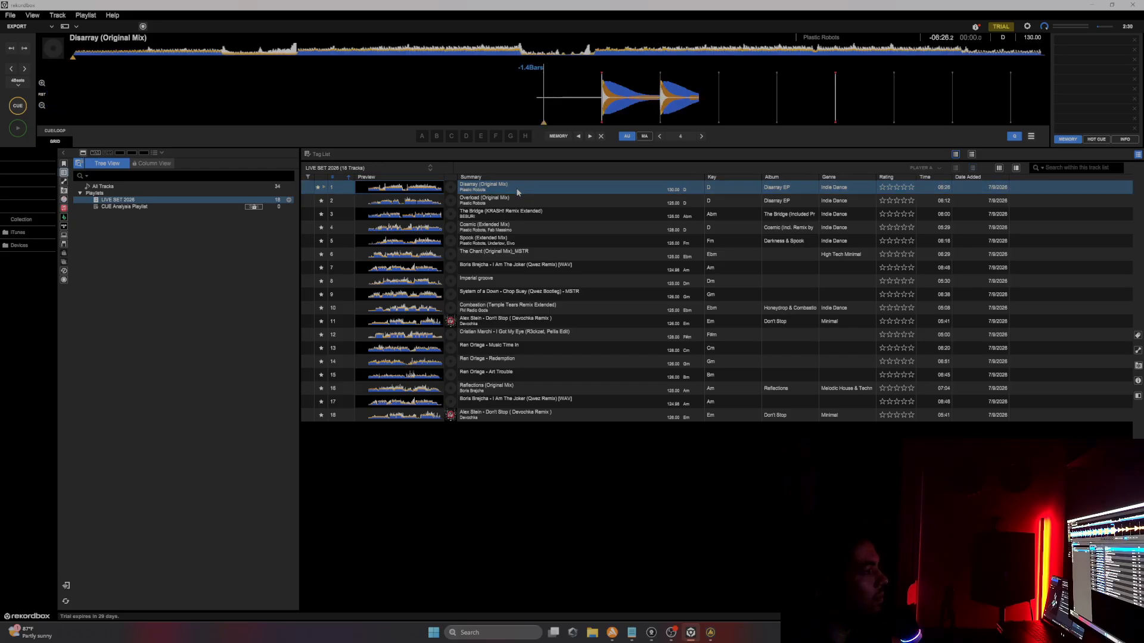
click(15, 133)
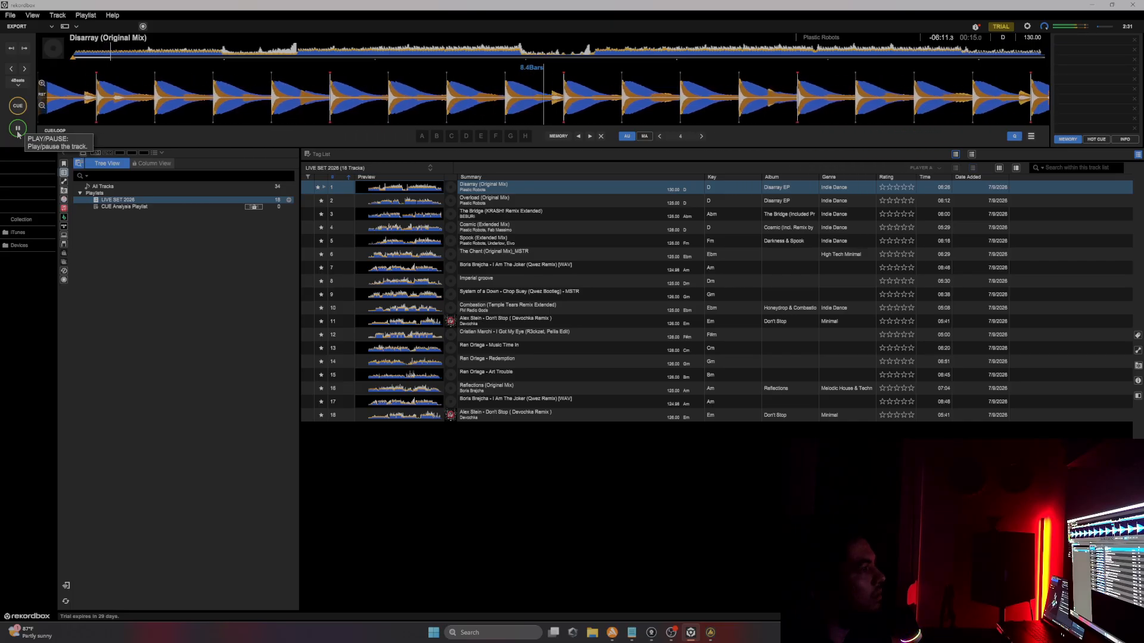
click(156, 54)
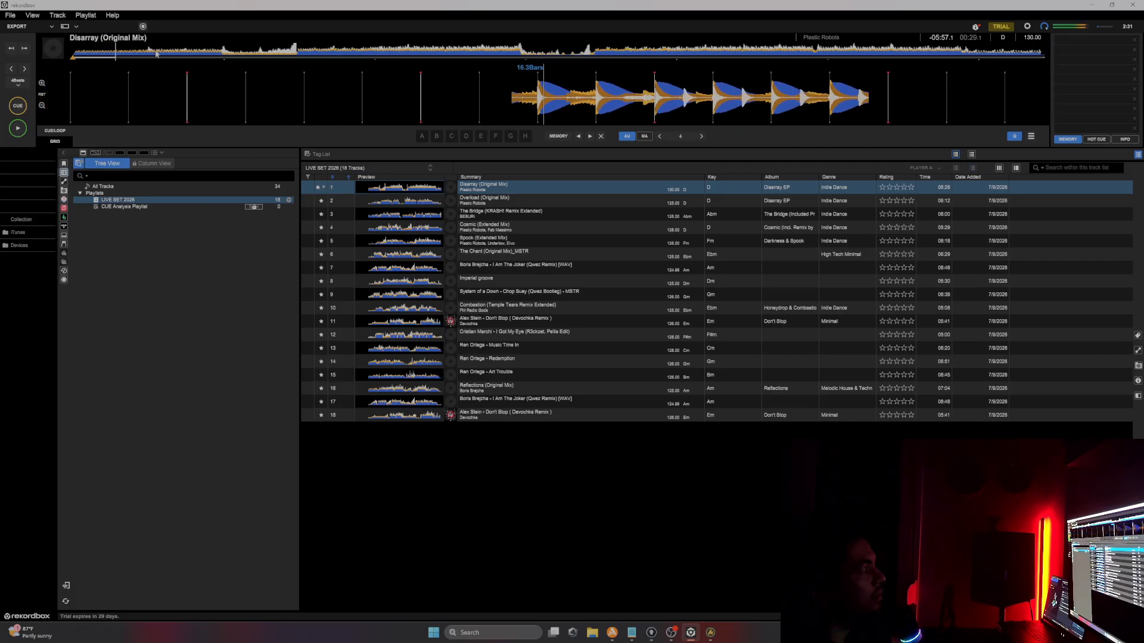
click(19, 127)
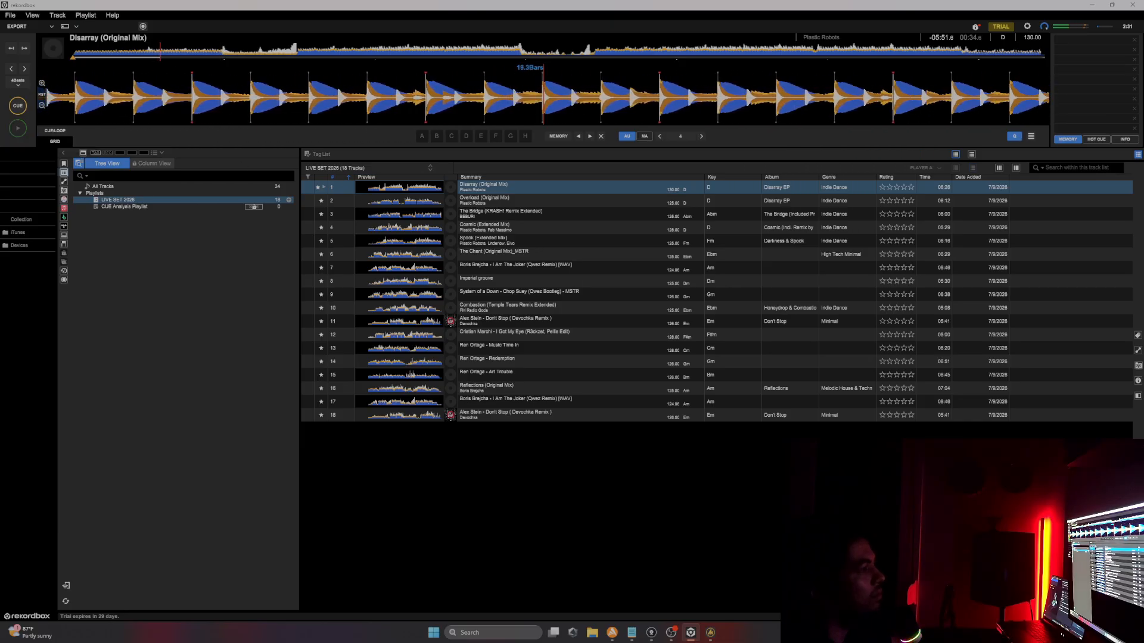
Step: Annotate Disarray's line in the tracklist with [BASS START ALREADY]
click(633, 633)
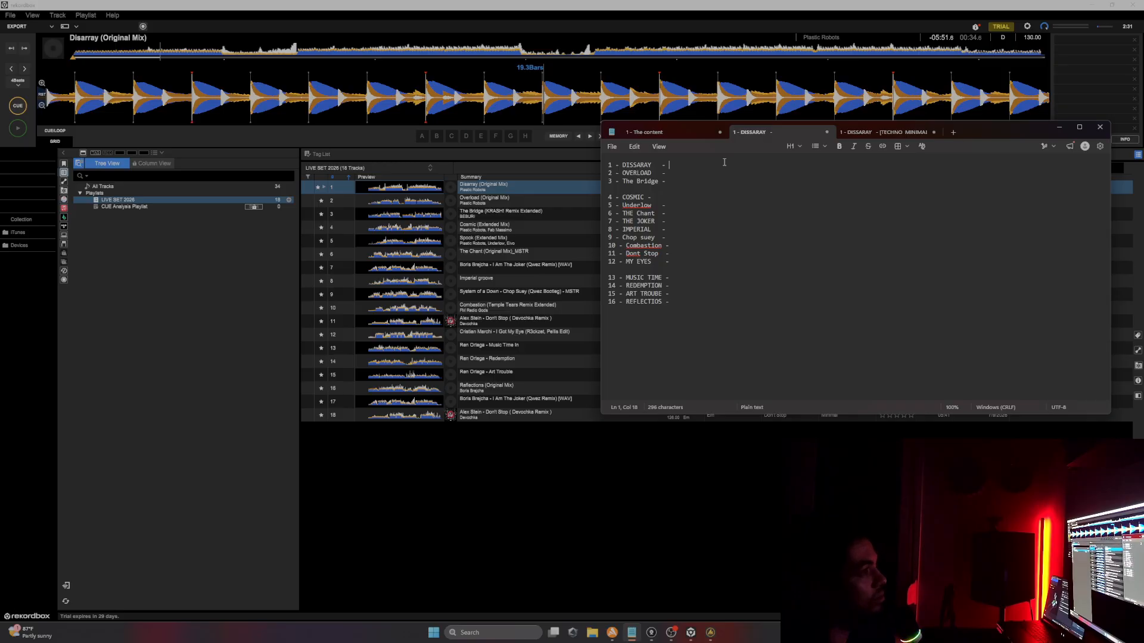
key(BackSpace)
text(BASS)
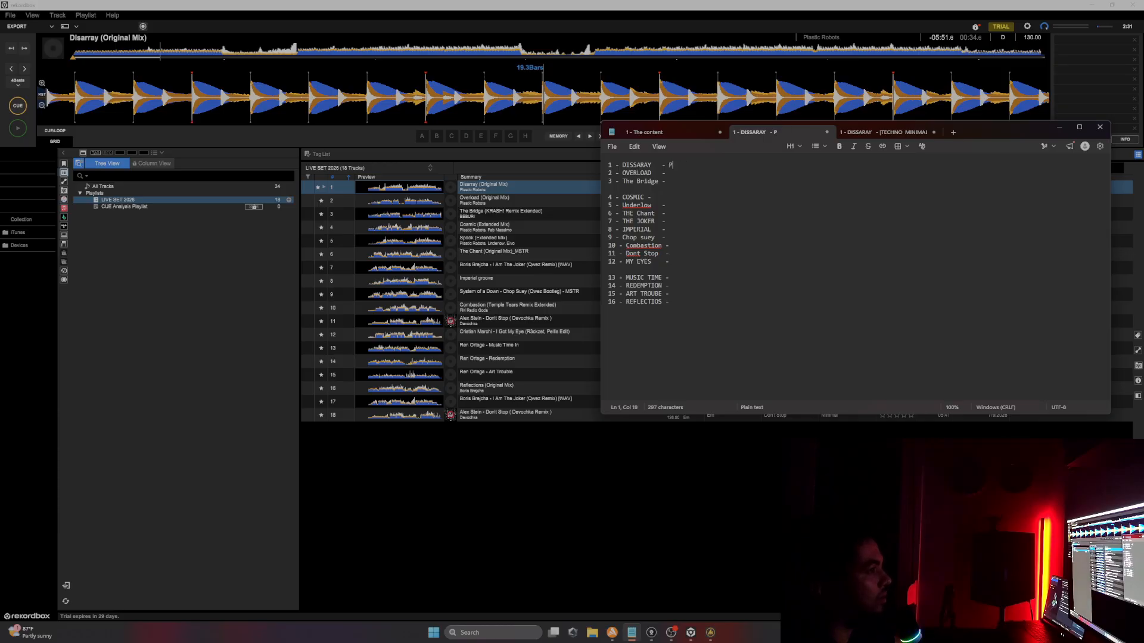
text(BASS START A)
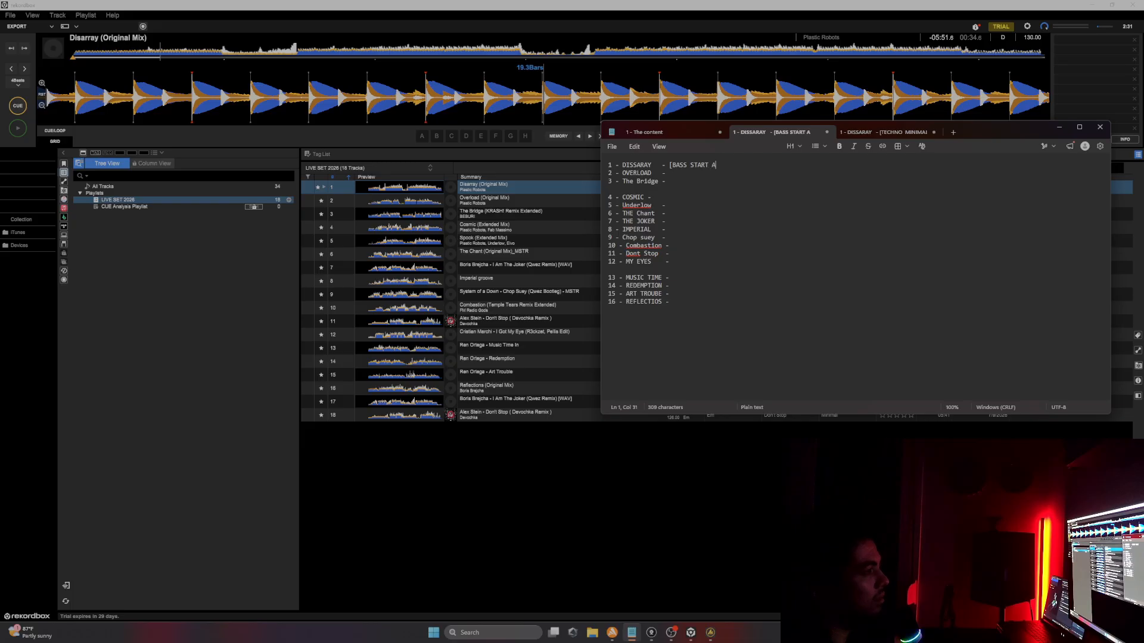
text(LREADY])
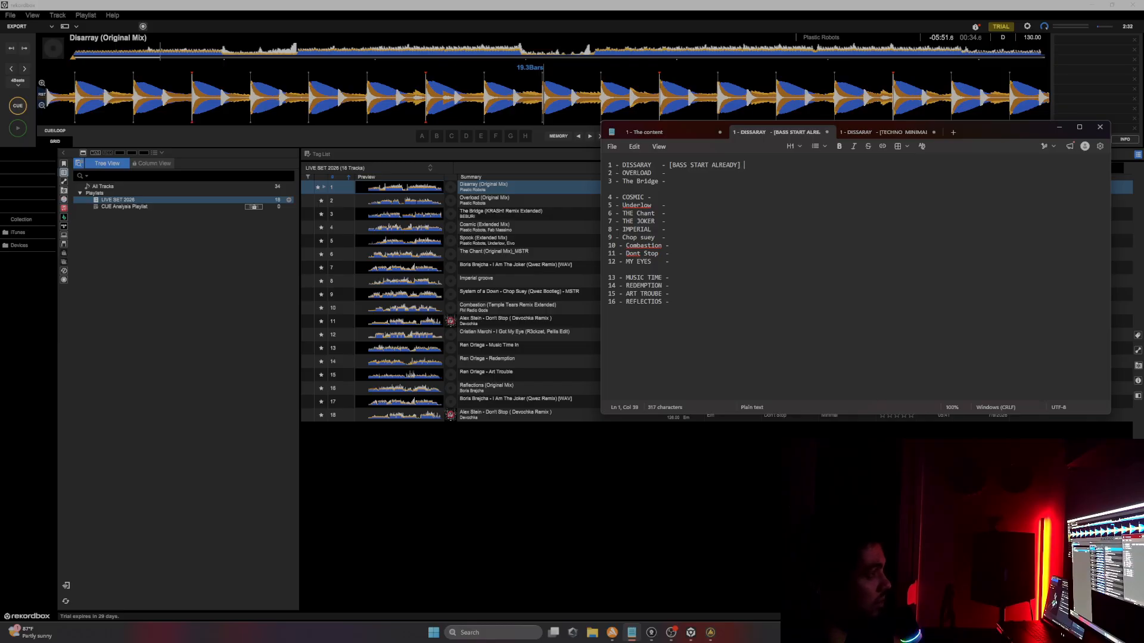
key(BackSpace)
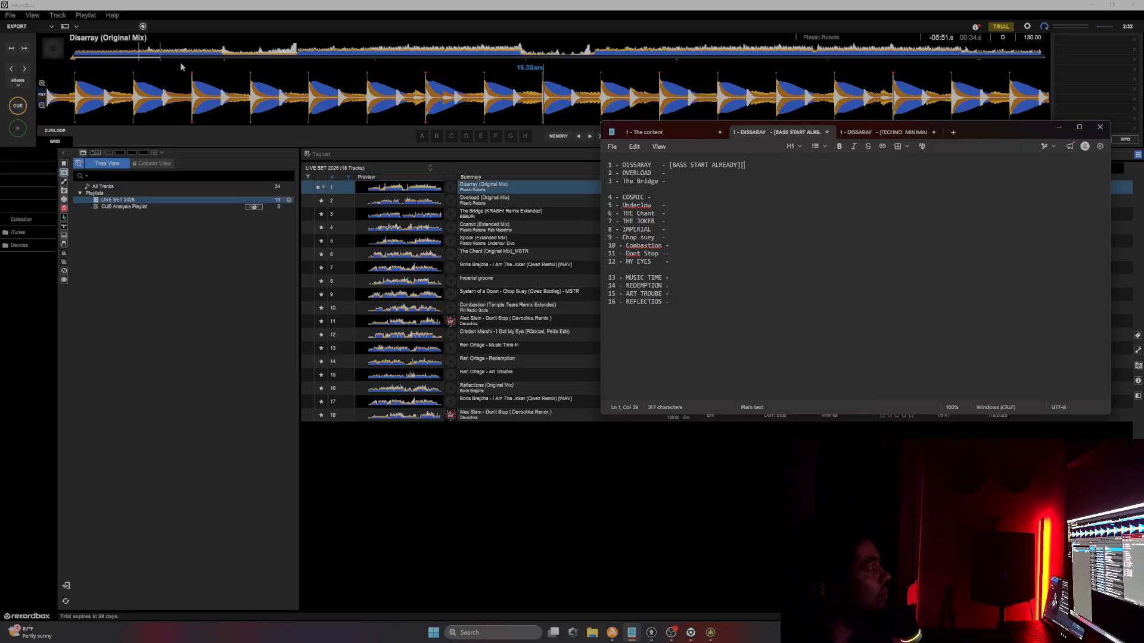
Step: Audition Disarray again from a later point in its waveform, then pause
click(18, 128)
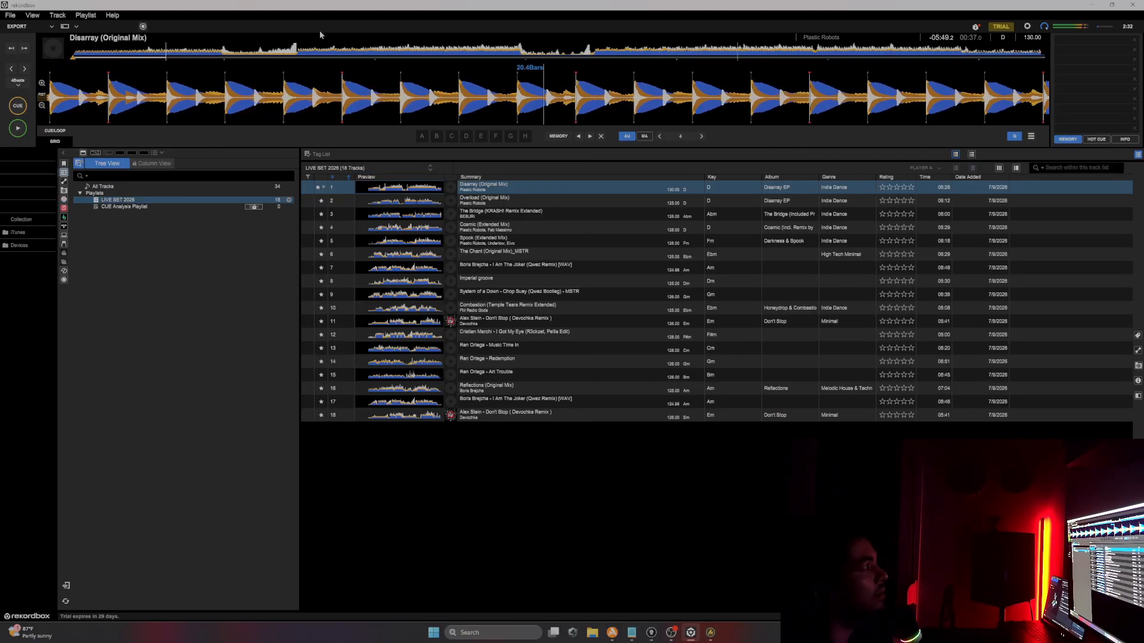
click(222, 54)
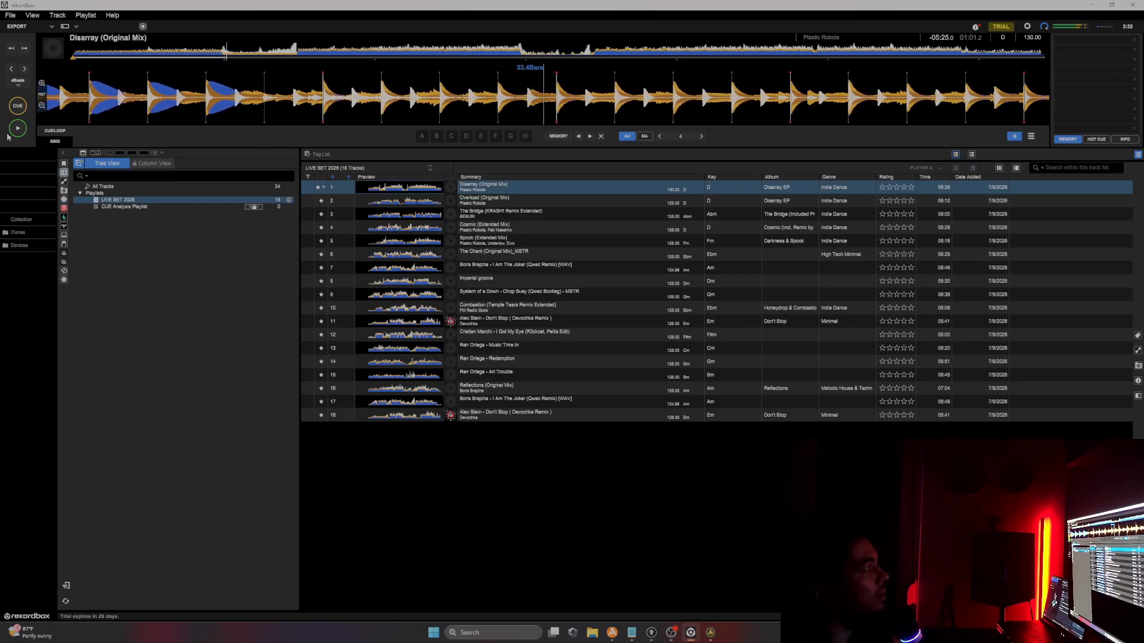
key(space)
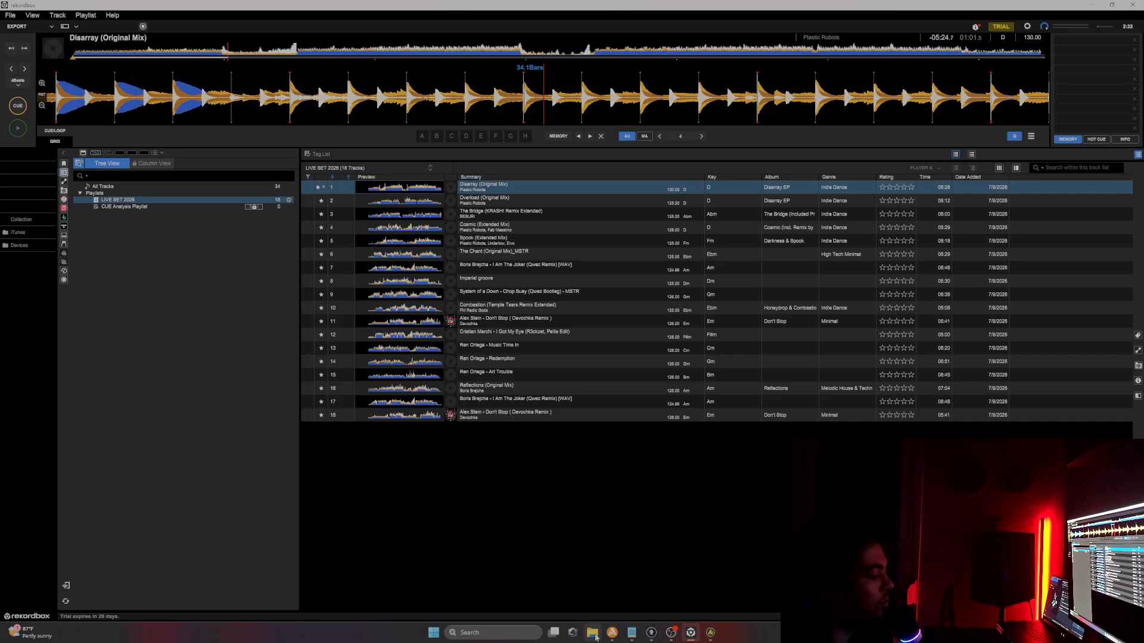
Step: Replace Disarray's annotation with [INTRO 1:00]
click(630, 635)
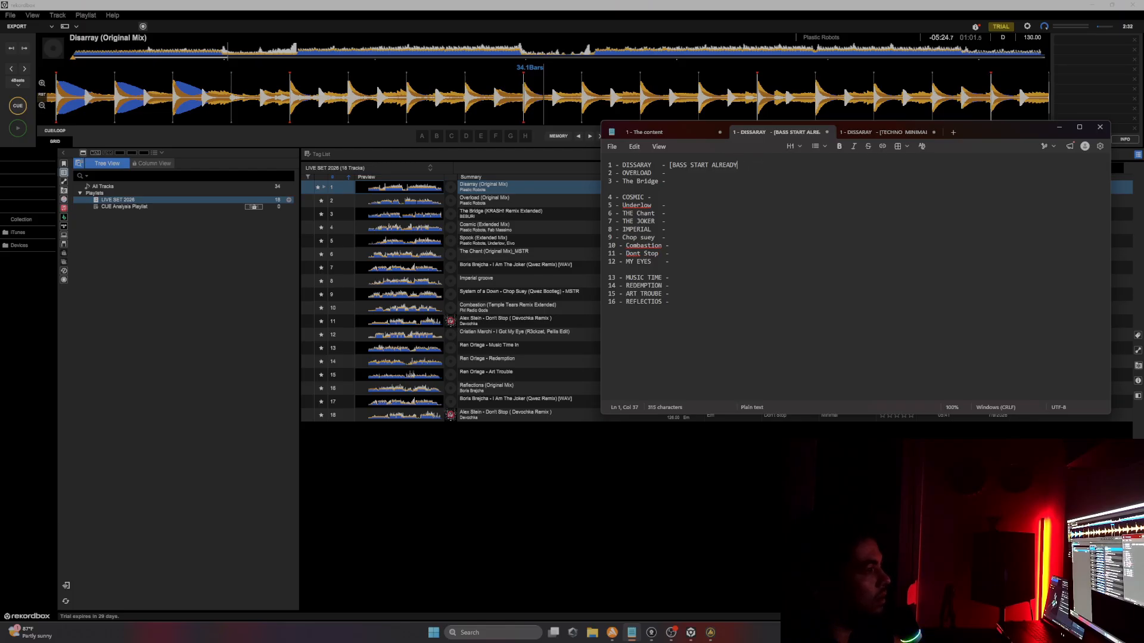
key(BackSpace)
key(BackSpace)
key(BackSpace)
key(BackSpace)
key(BackSpace)
key(BackSpace)
key(BackSpace)
key(BackSpace)
key(BackSpace)
key(BackSpace)
key(BackSpace)
key(BackSpace)
key(BackSpace)
key(BackSpace)
key(BackSpace)
key(BackSpace)
key(BackSpace)
key(BackSpace)
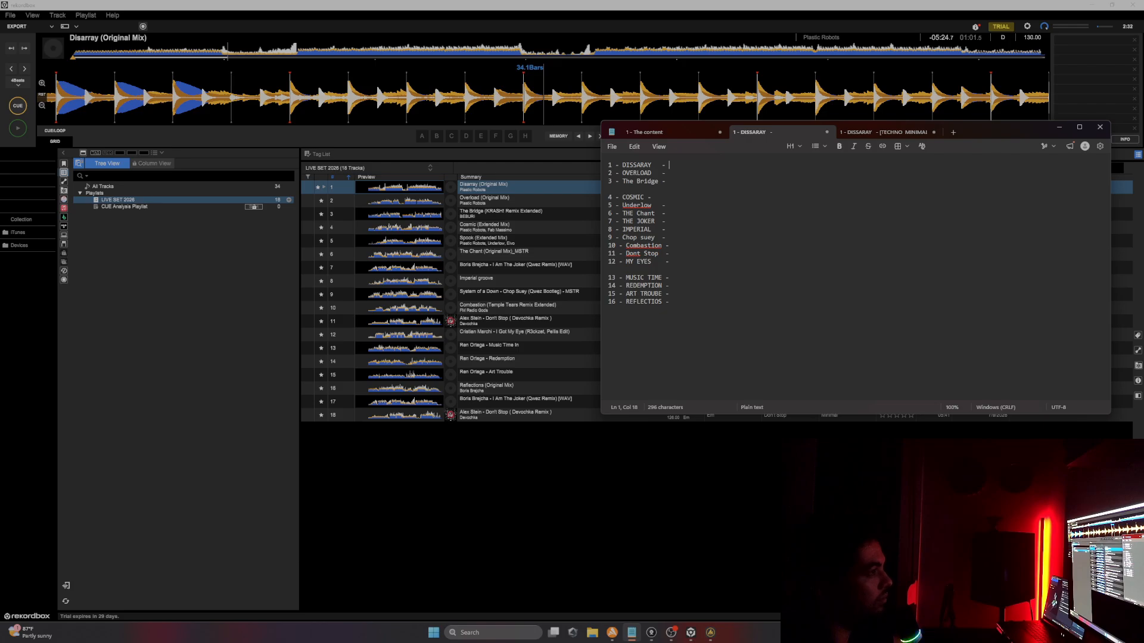
key(BackSpace)
text([INTRO)
text( 1.)
text(00])
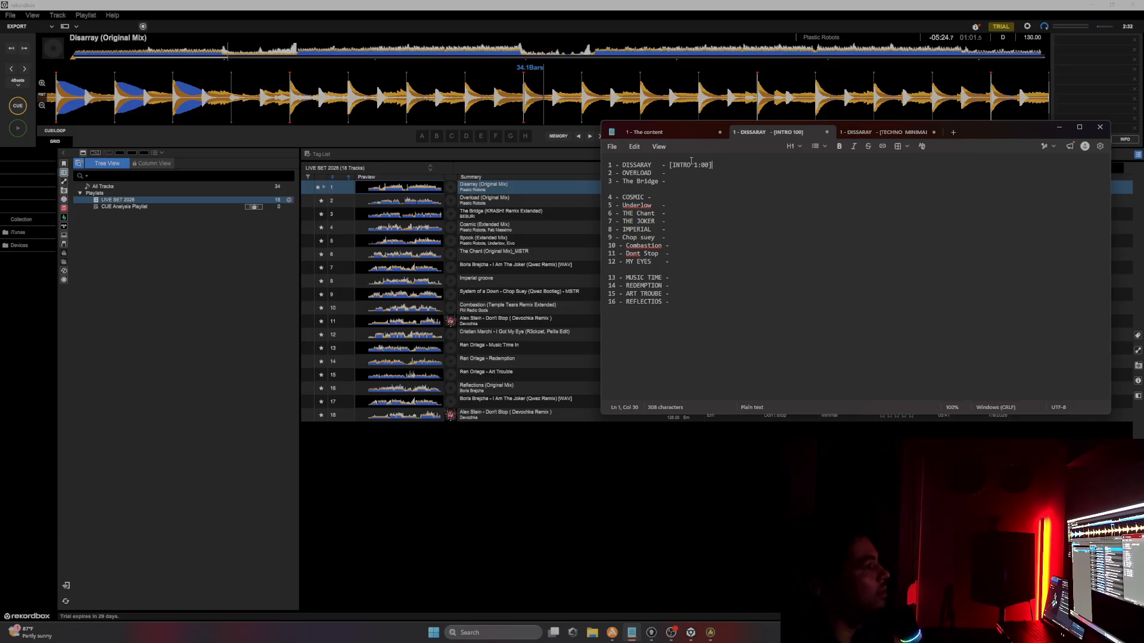
Step: Audition Disarray further, jumping ahead through its waveform to find the drop, then pause
click(18, 129)
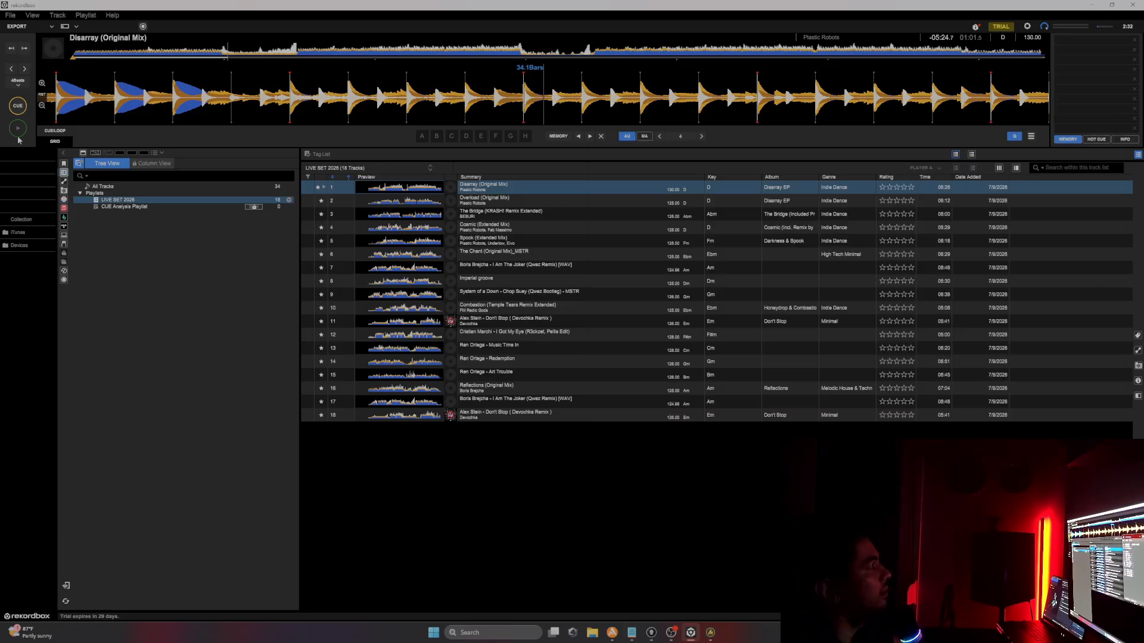
click(236, 53)
click(261, 53)
click(275, 54)
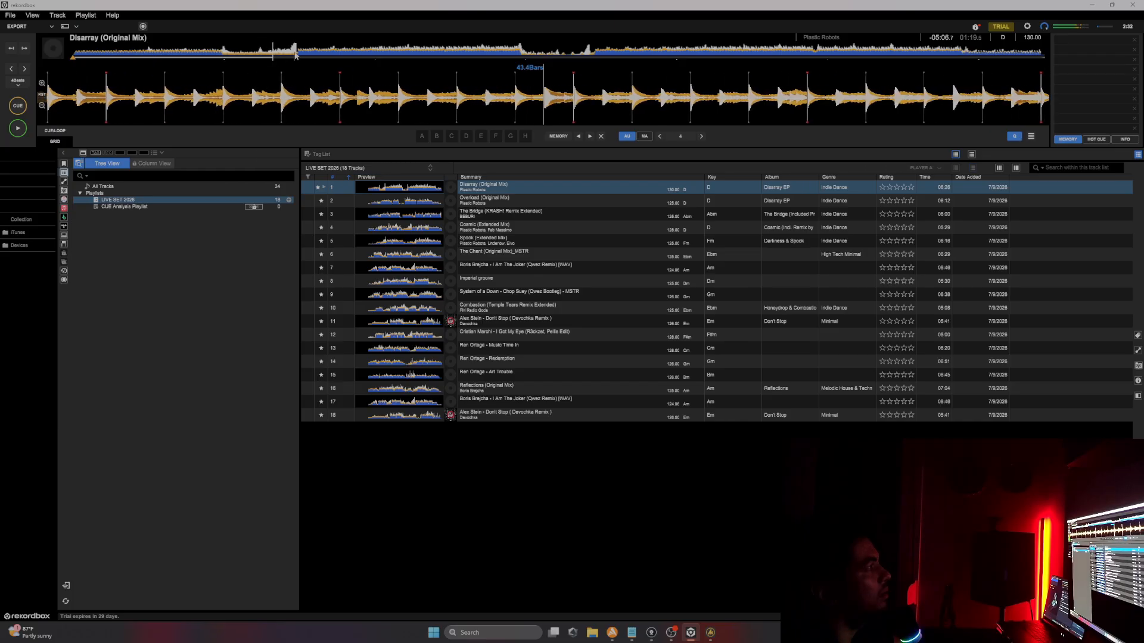
click(291, 53)
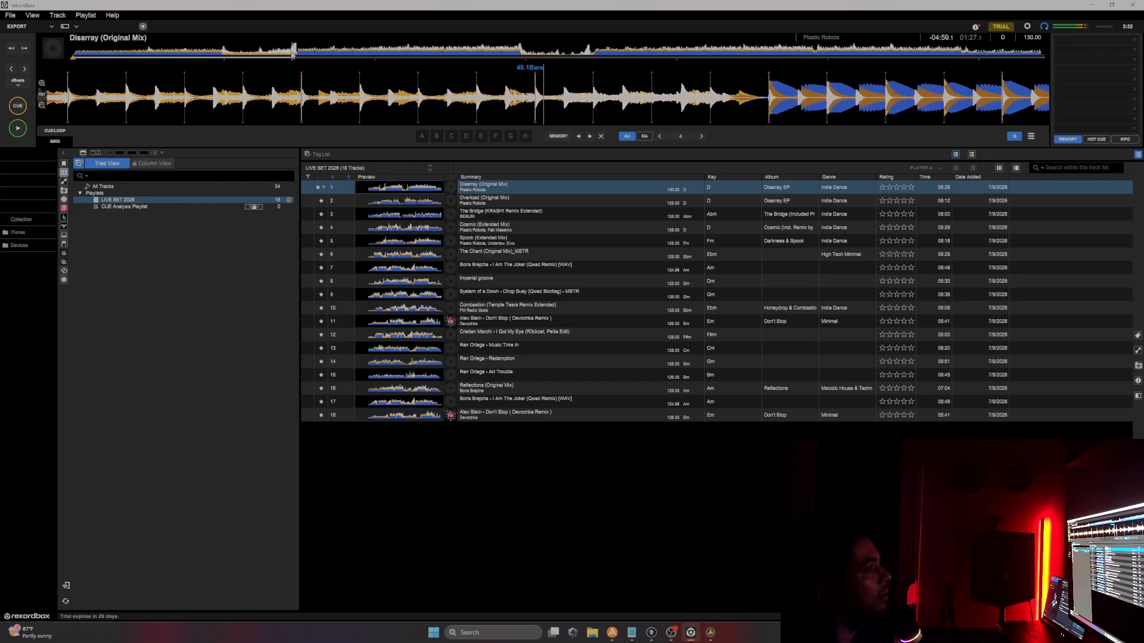
click(19, 135)
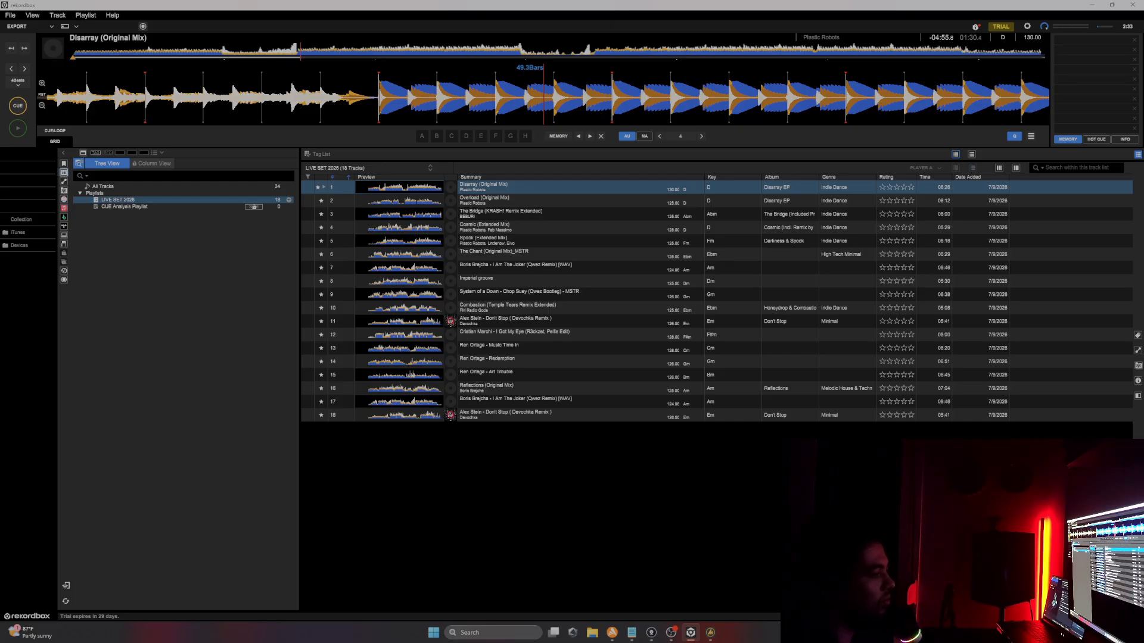
Step: Append the cue [DROP 1.29] to Disarray's line in the tracklist
mouse_move(671, 631)
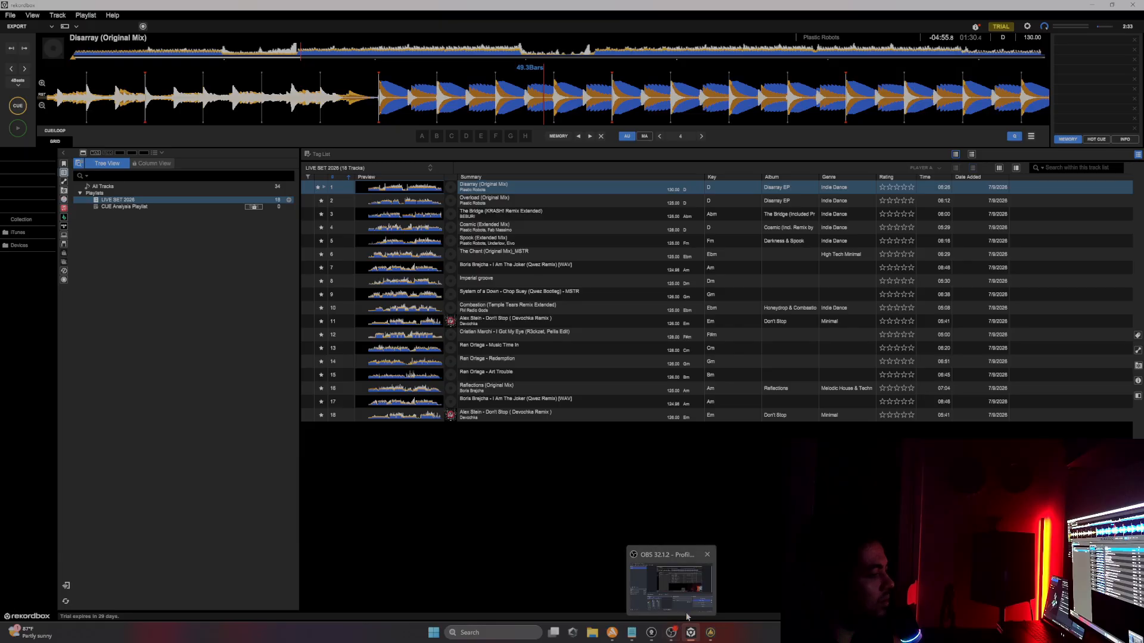
mouse_move(684, 578)
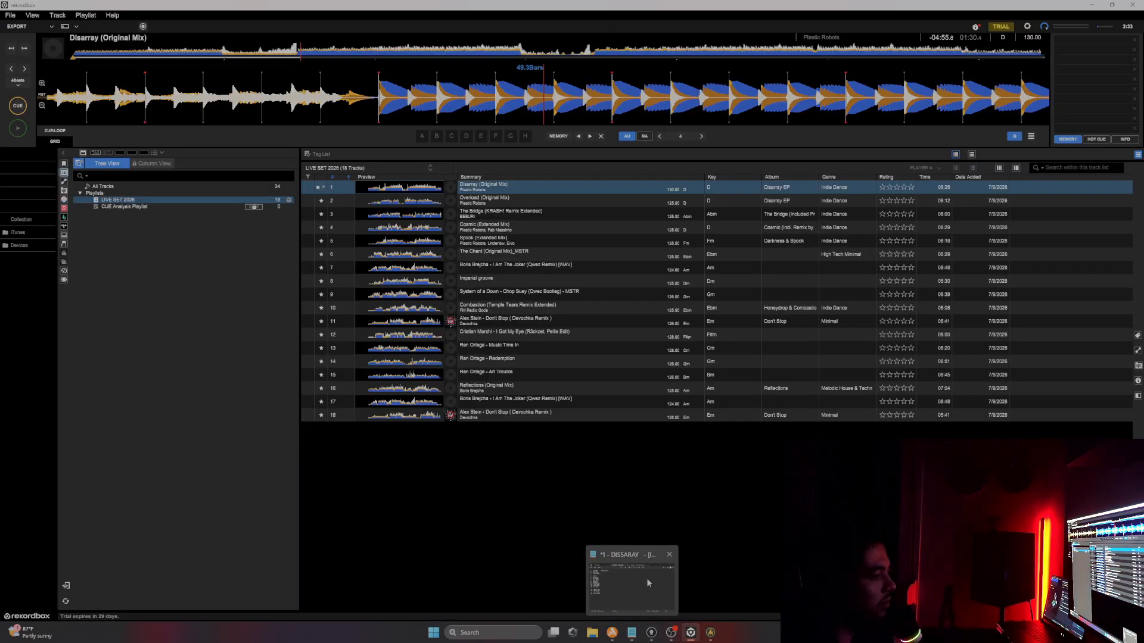
click(646, 577)
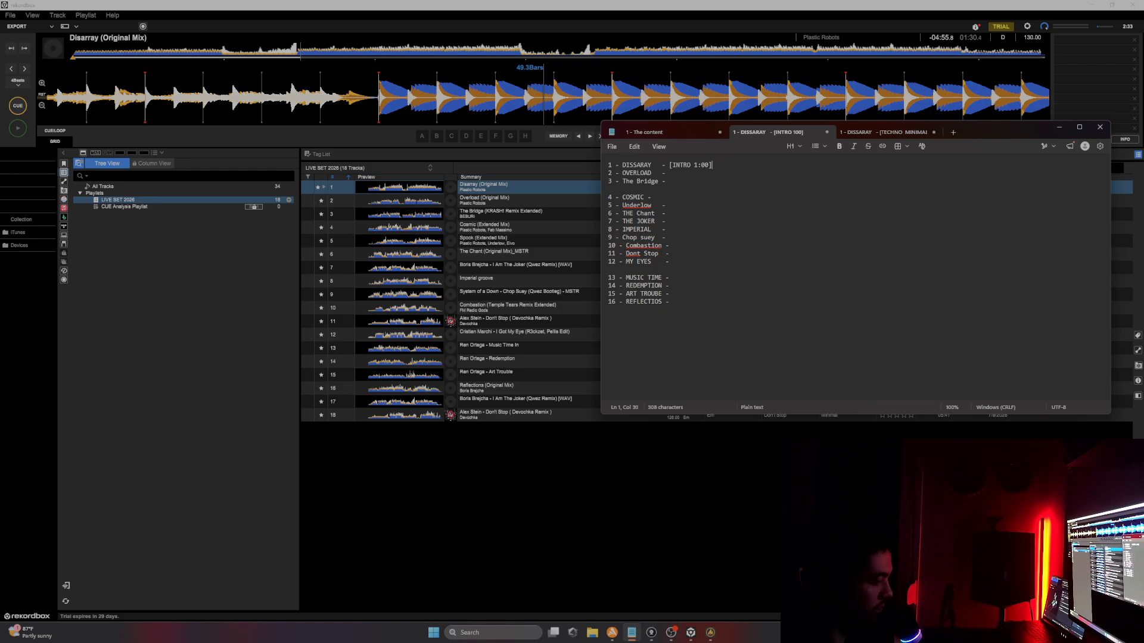
text([)
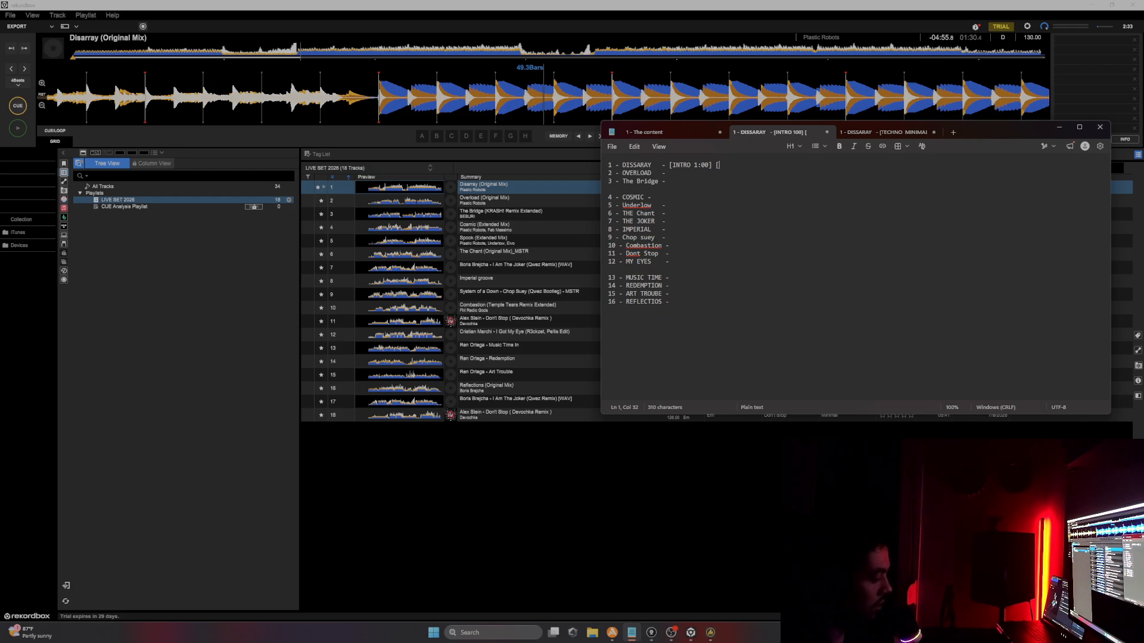
text(DROP)
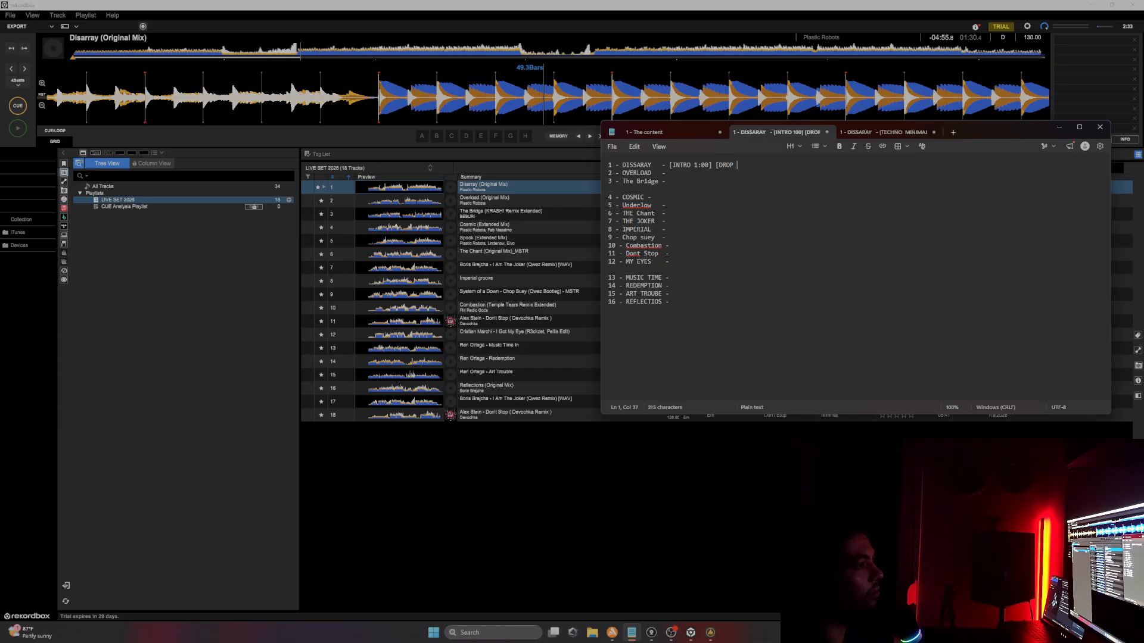
text( 1.29)
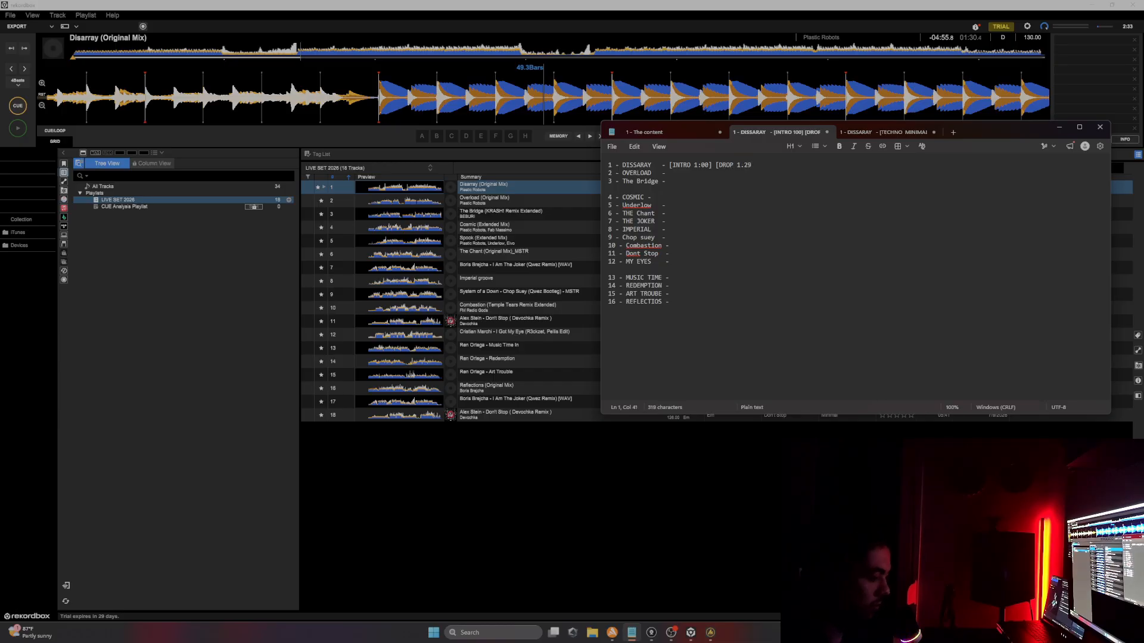
text(])
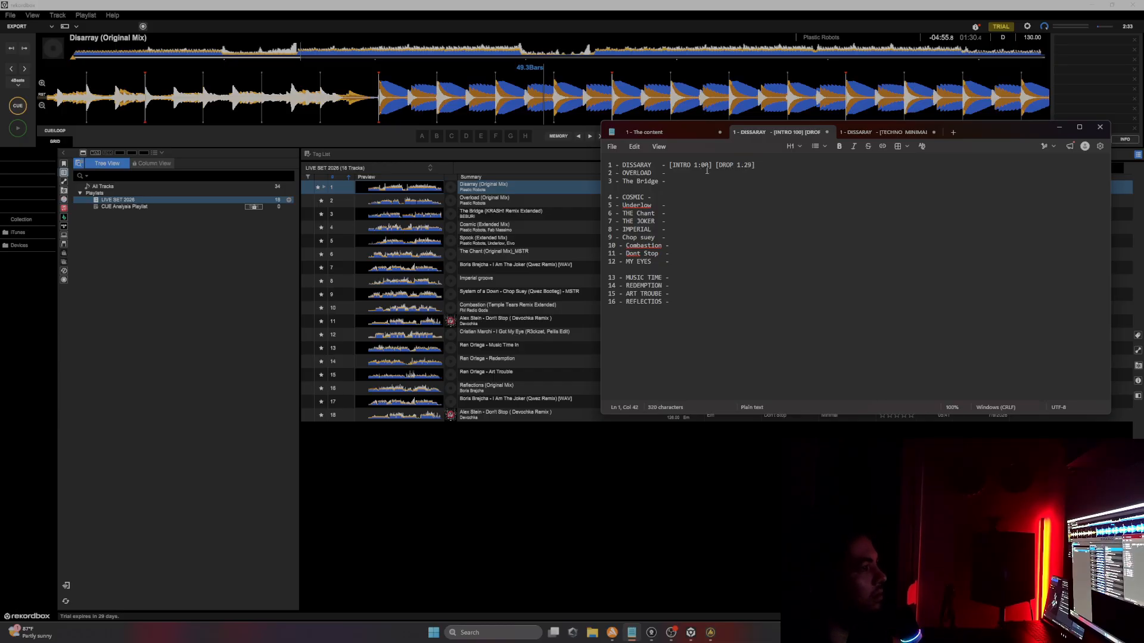
Step: Load Overload into the player and audition it from several points in its waveform, then pause
drag(672, 167, 758, 167)
click(766, 170)
double_click(512, 202)
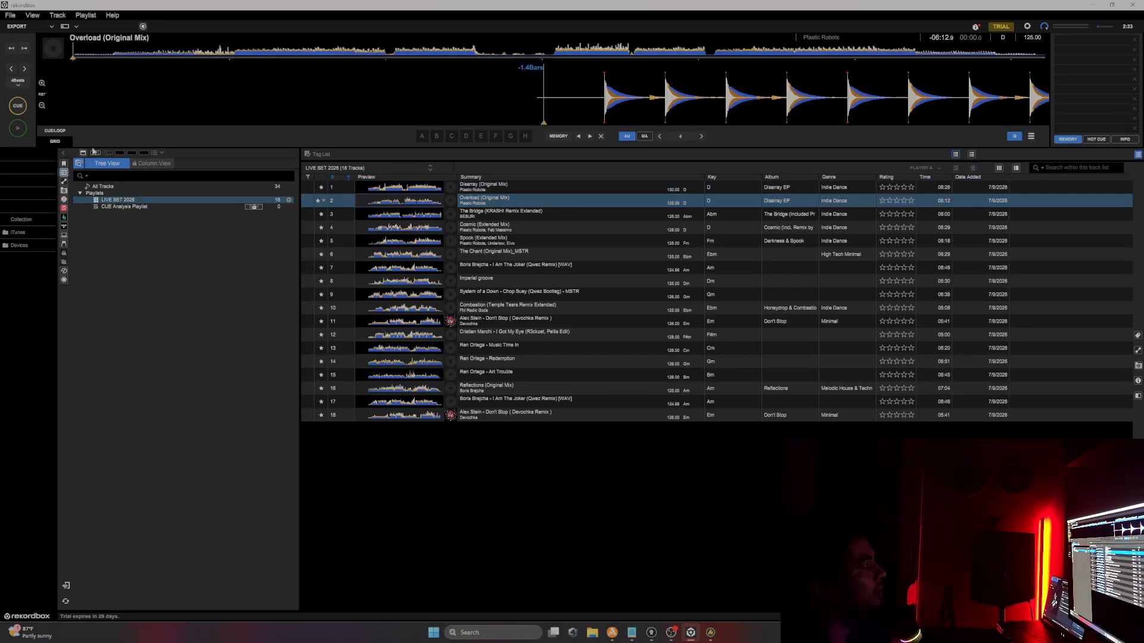
click(18, 128)
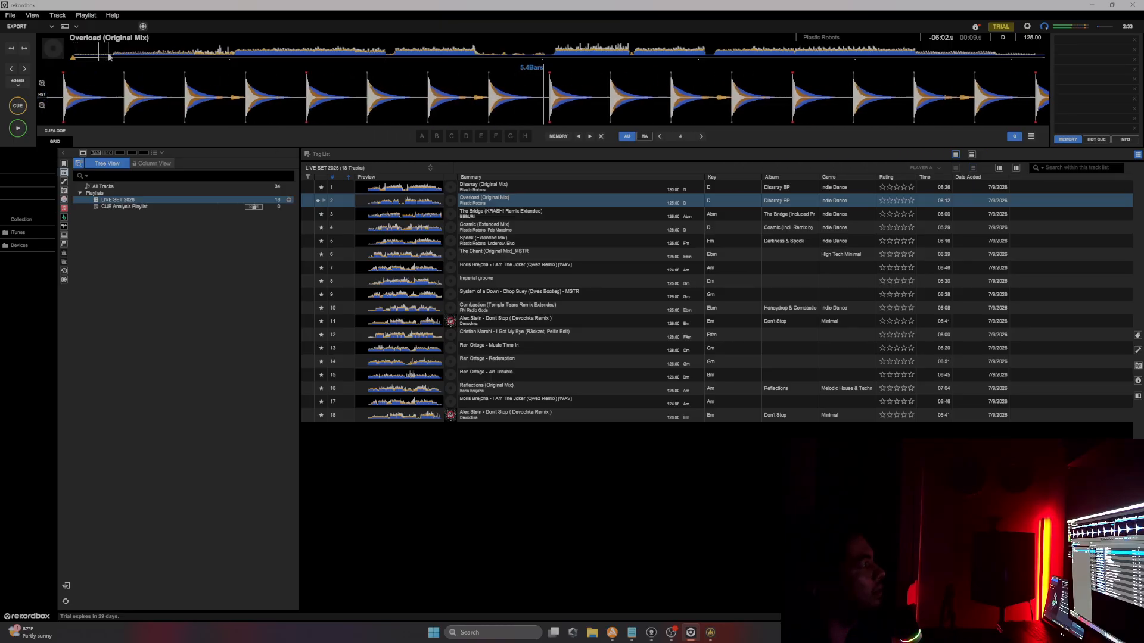
click(143, 55)
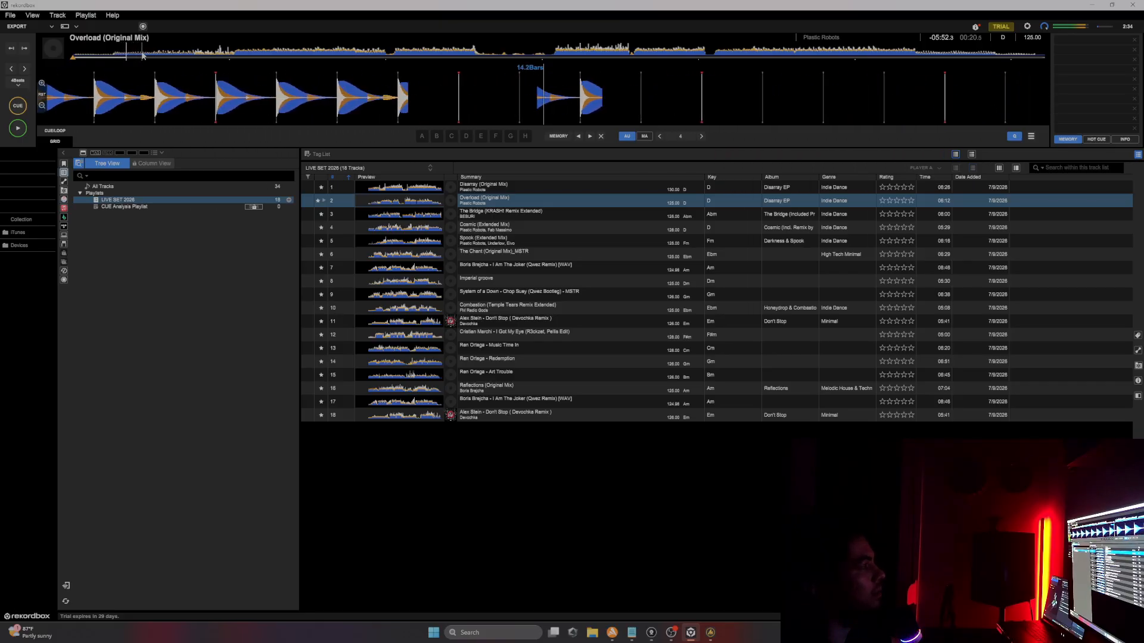
click(180, 54)
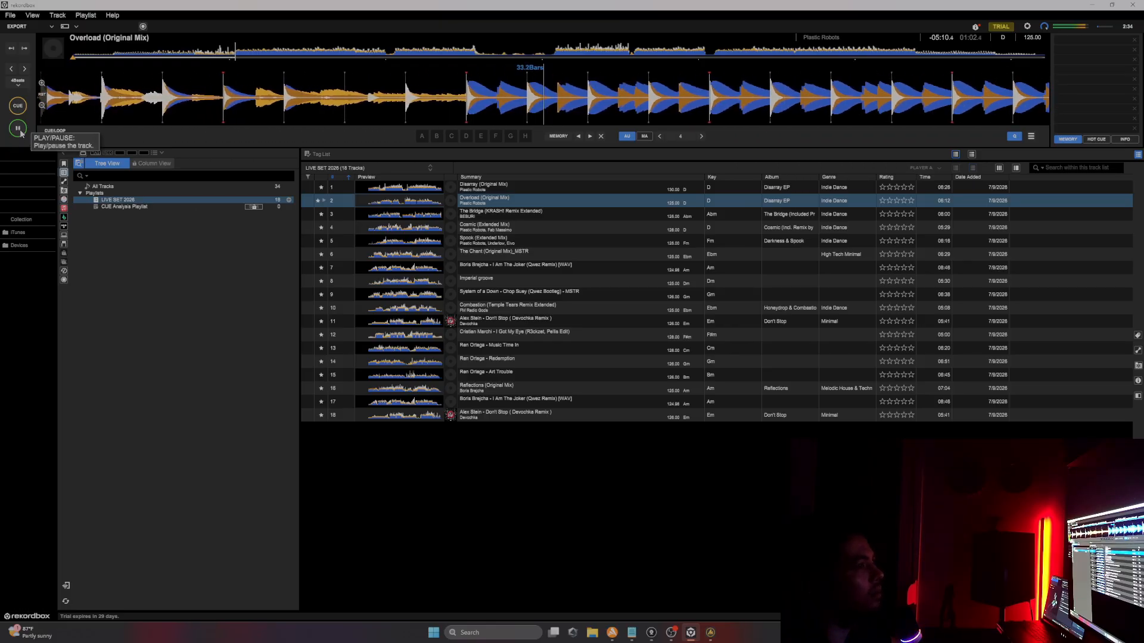
click(229, 57)
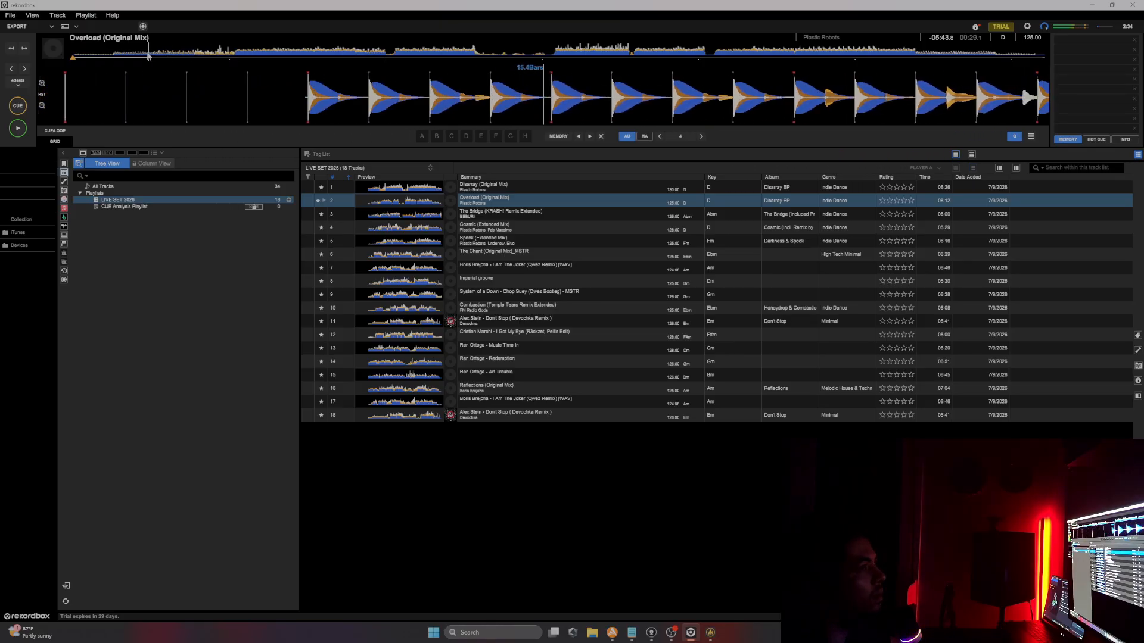
click(18, 130)
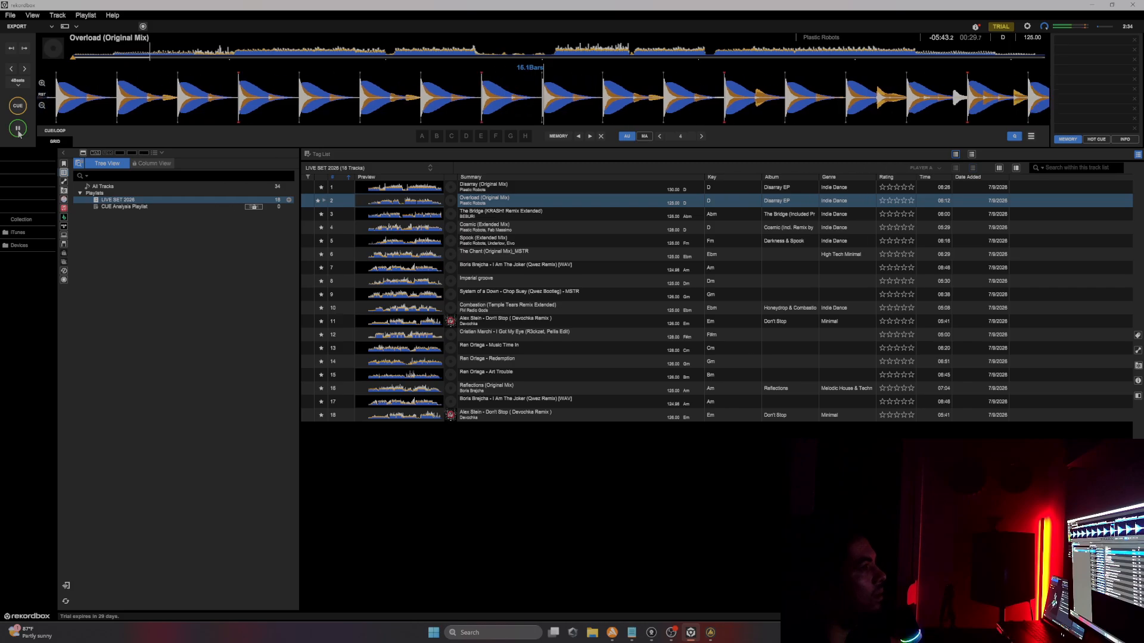
click(18, 128)
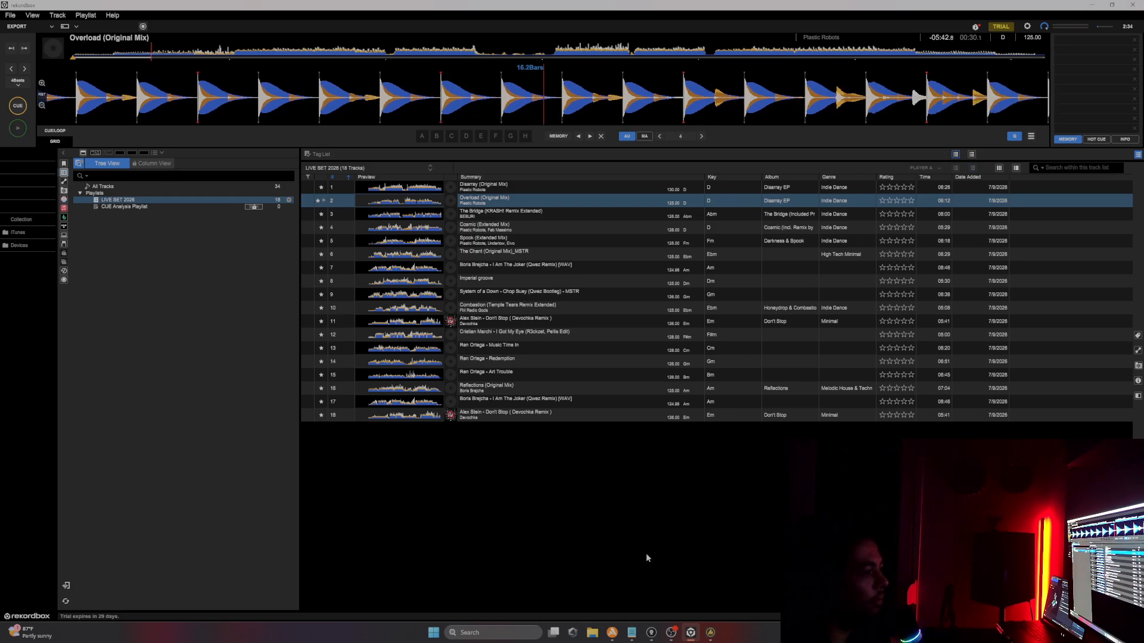
Step: Annotate Overload's line in the tracklist with [DROP 1:00]
mouse_move(632, 624)
click(633, 581)
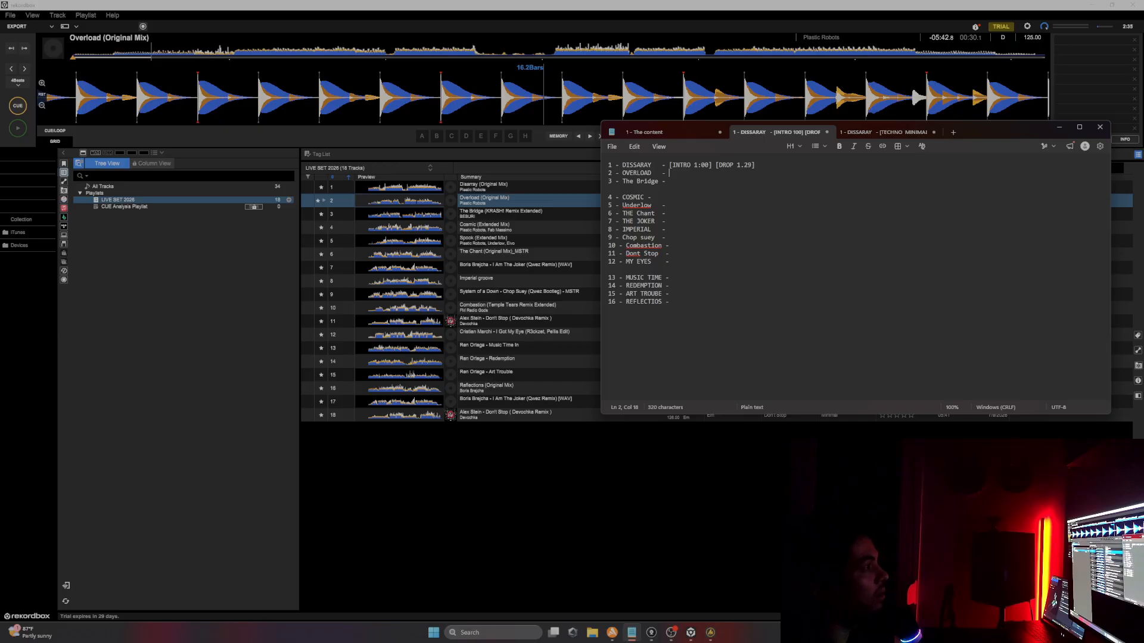
text([DROP 1:00)
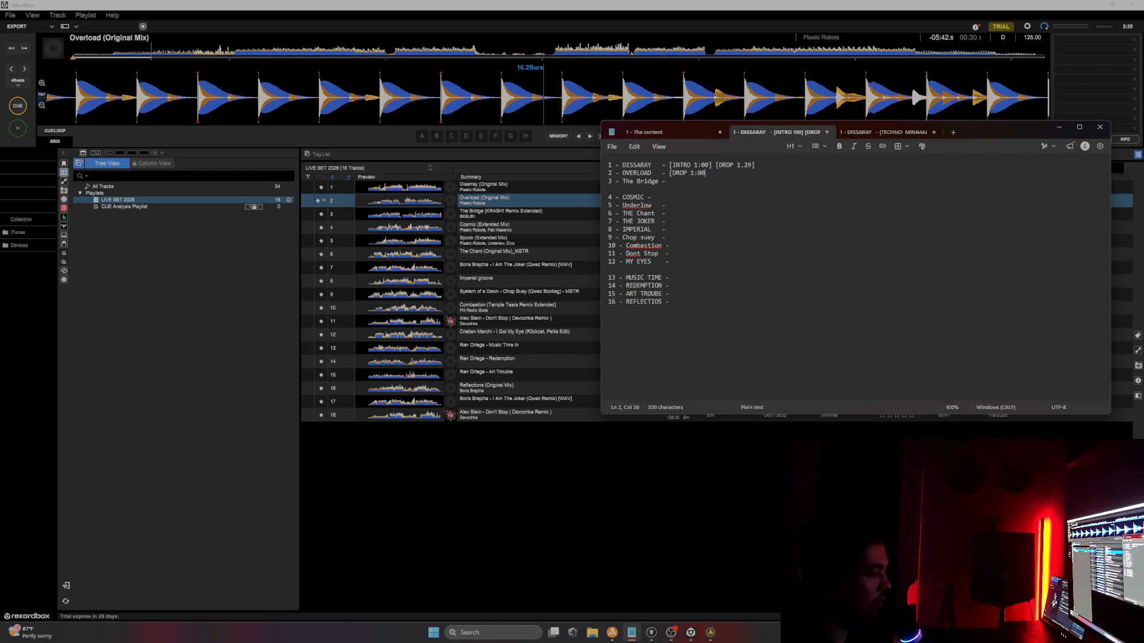
text(])
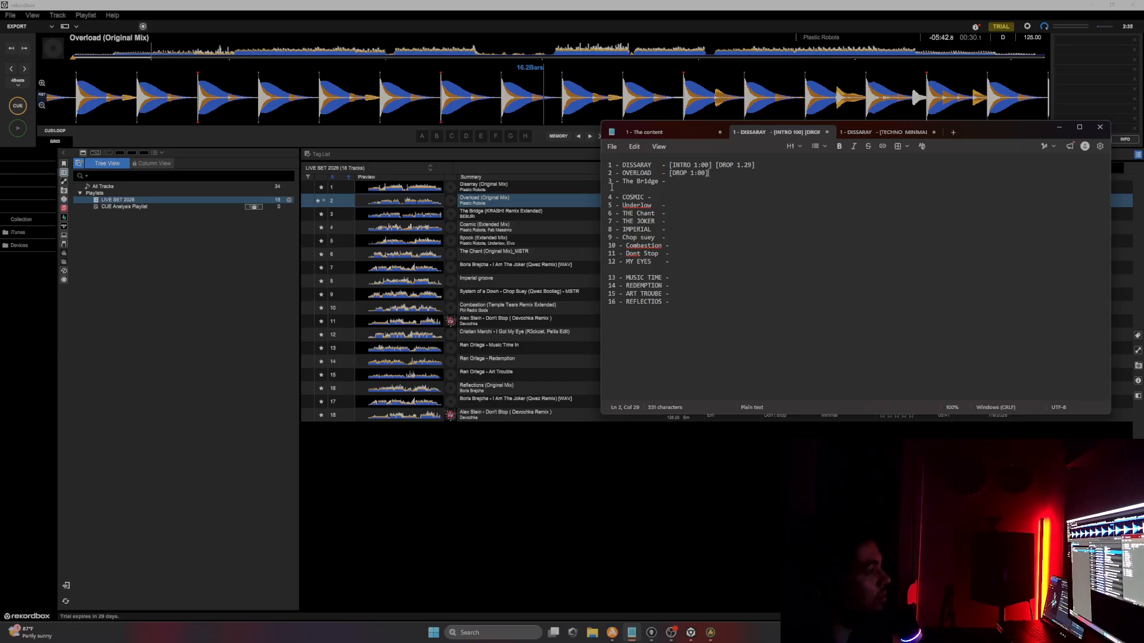
Step: Audition Overload again from an early point in its waveform, then pause
click(183, 53)
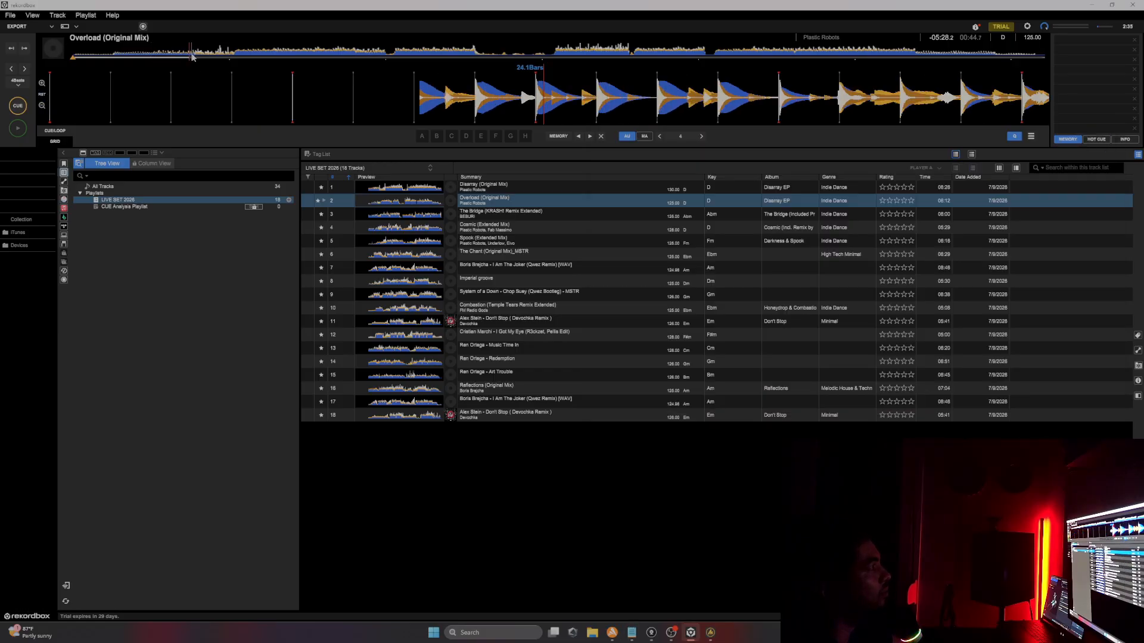
click(18, 128)
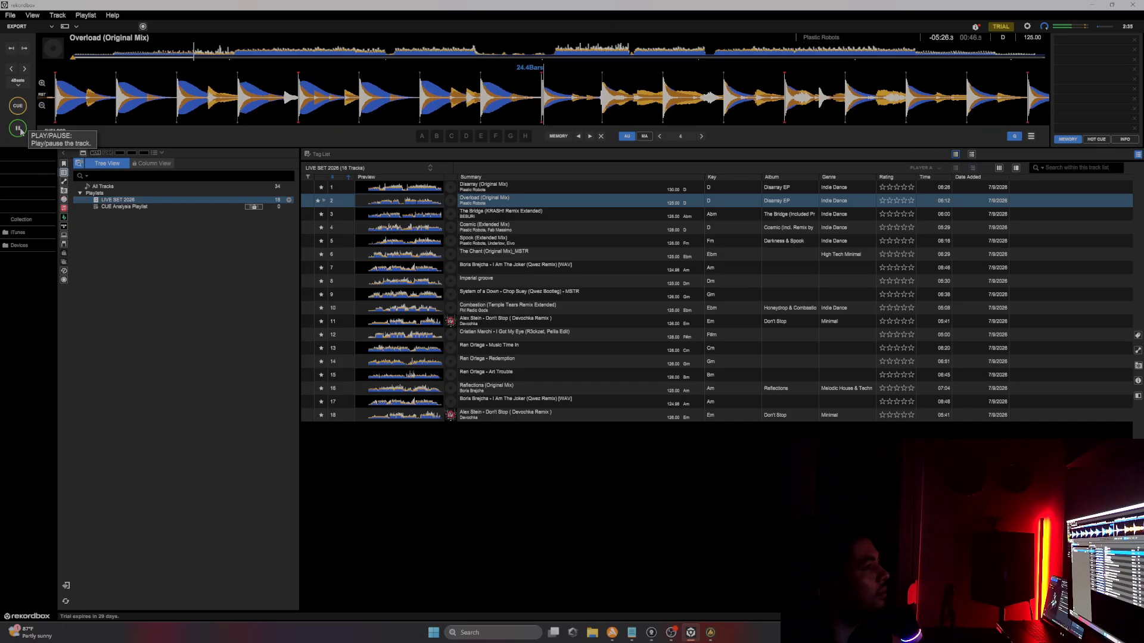
click(18, 129)
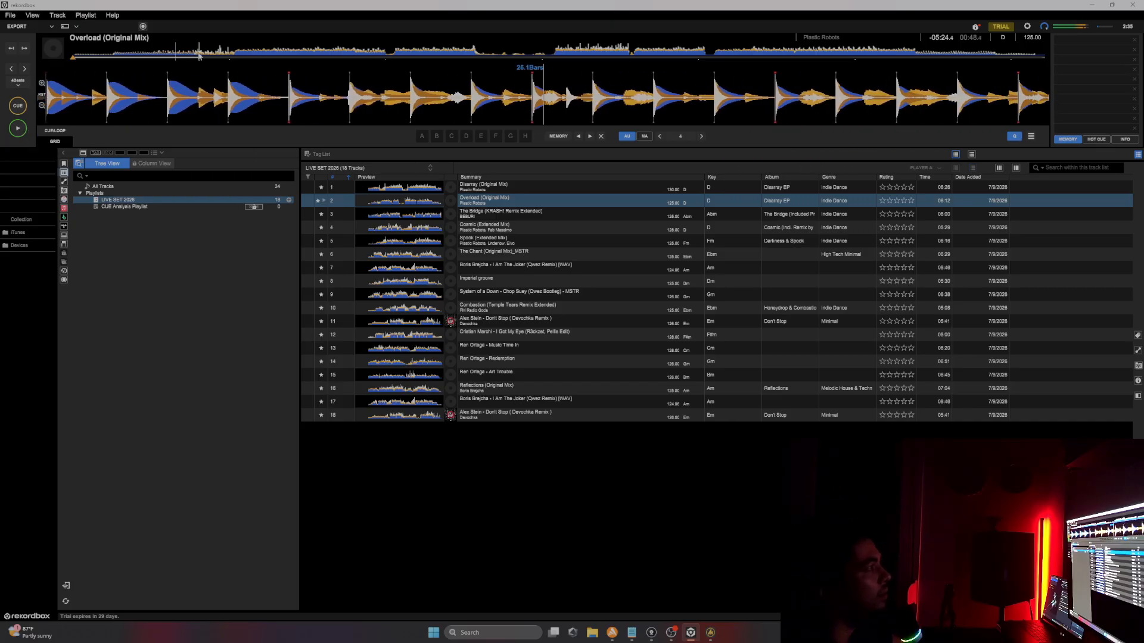
click(189, 53)
click(18, 128)
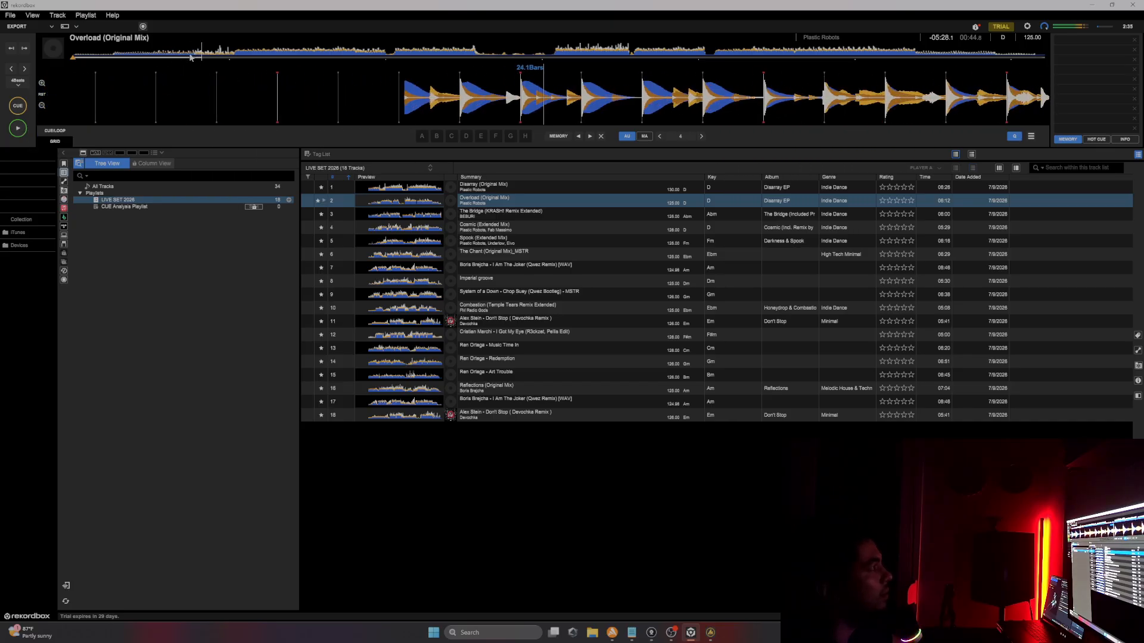
click(22, 129)
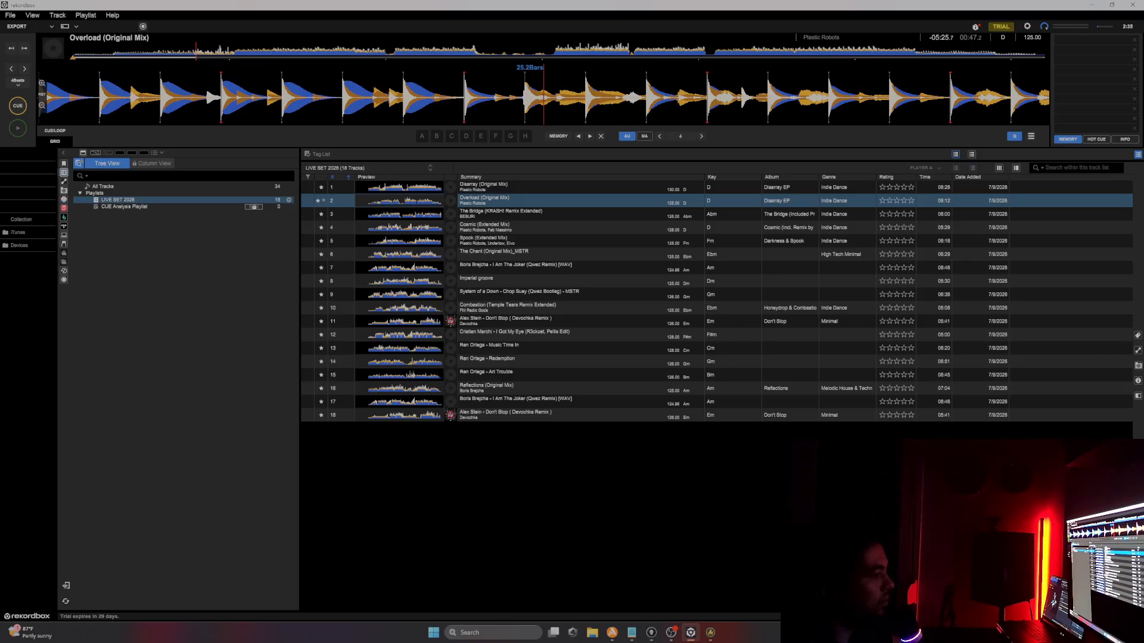
Step: Insert [INTRO 0:45] before the drop cue on Overload's line
click(631, 633)
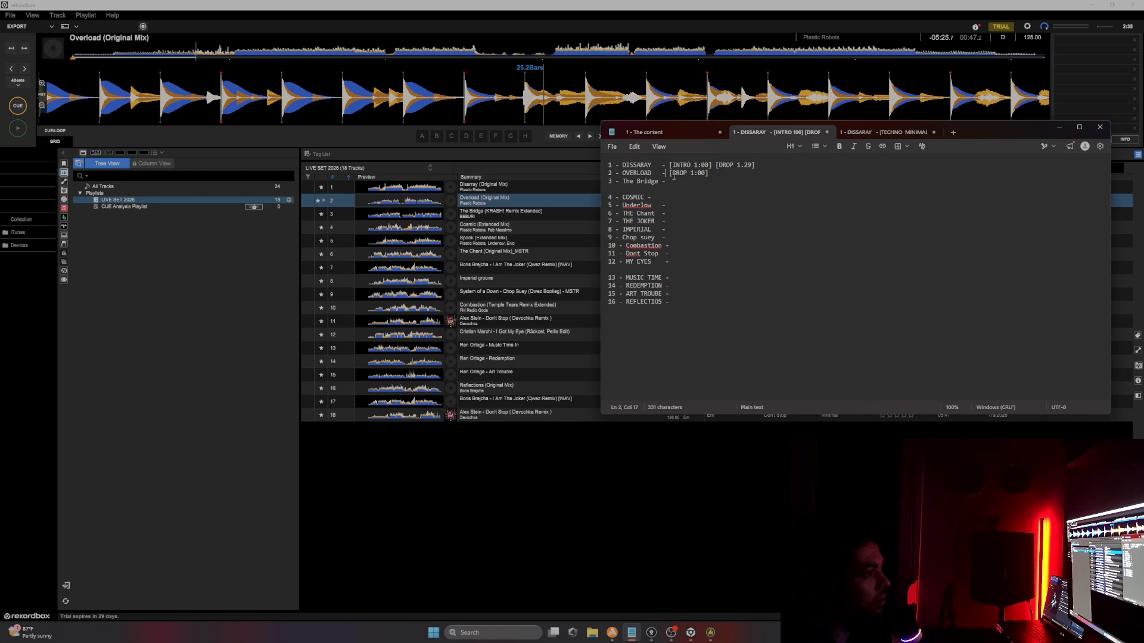
text([INTRO 0 )
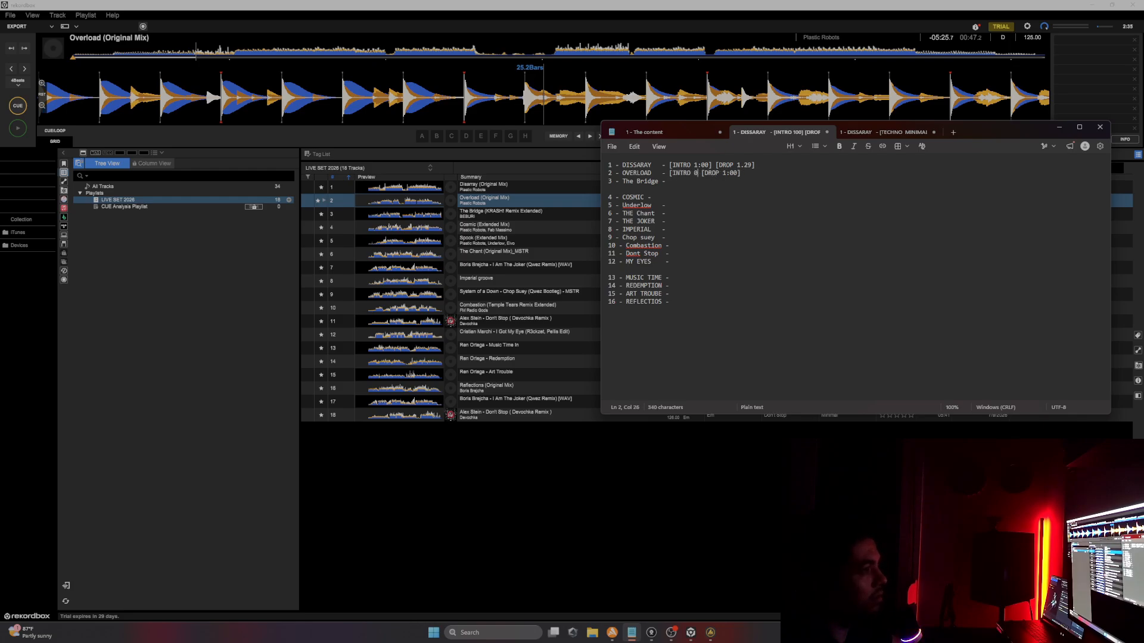
text(:45)
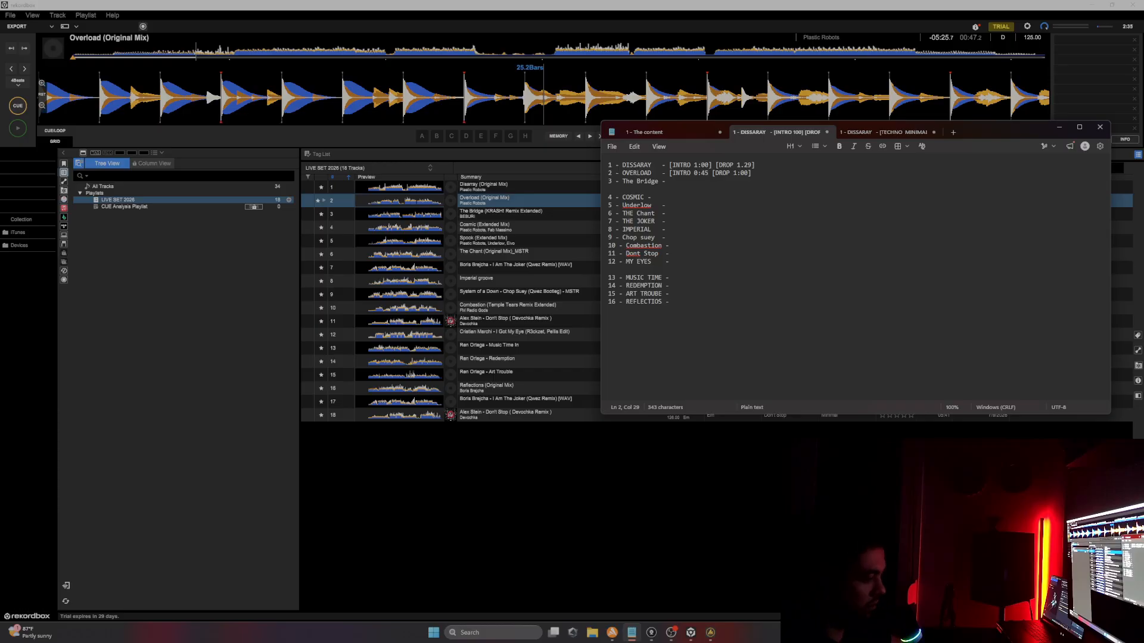
text(])
click(765, 178)
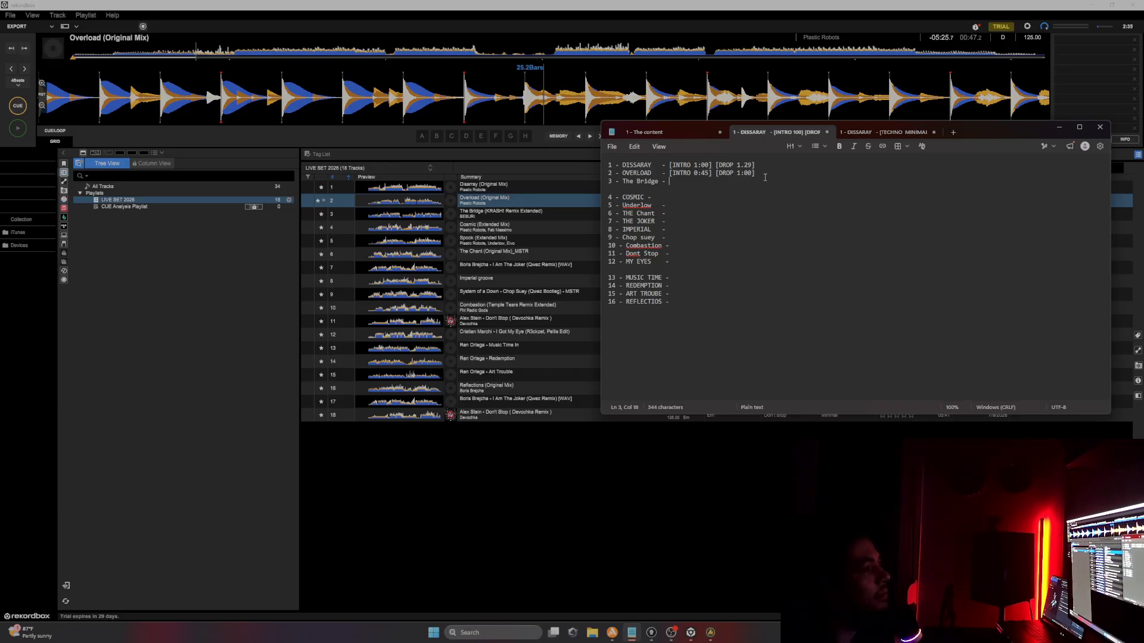
Step: Append tempo tags to the tracklist: [130 BPM] on Disarray's line and [125 BPM] on Overload's line
click(760, 167)
drag(1000, 133, 830, 247)
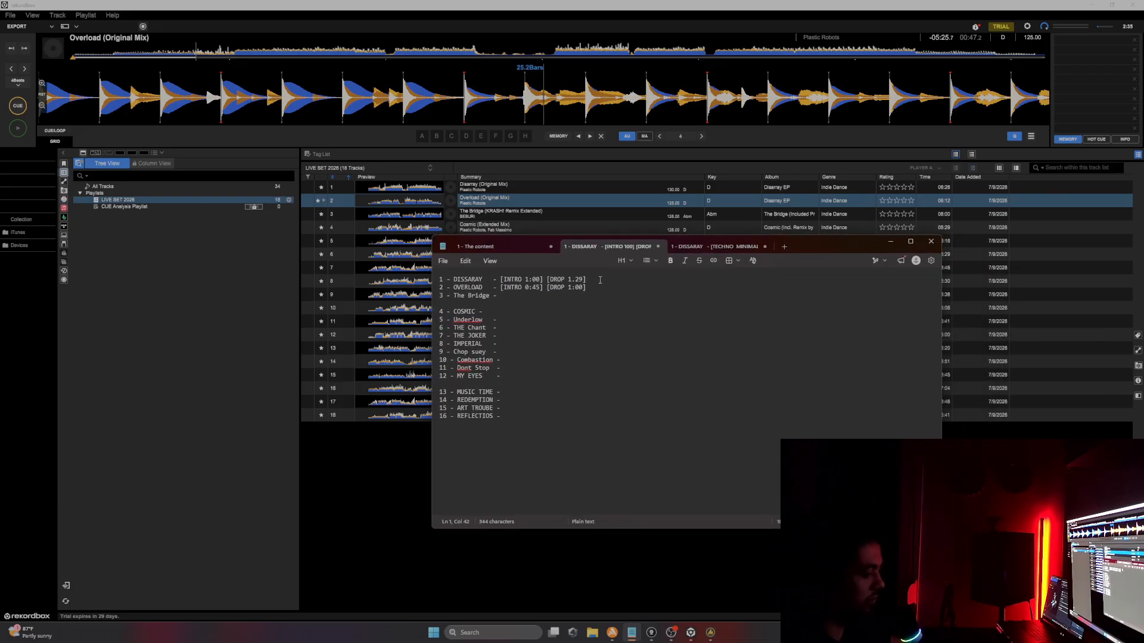
text([1308)
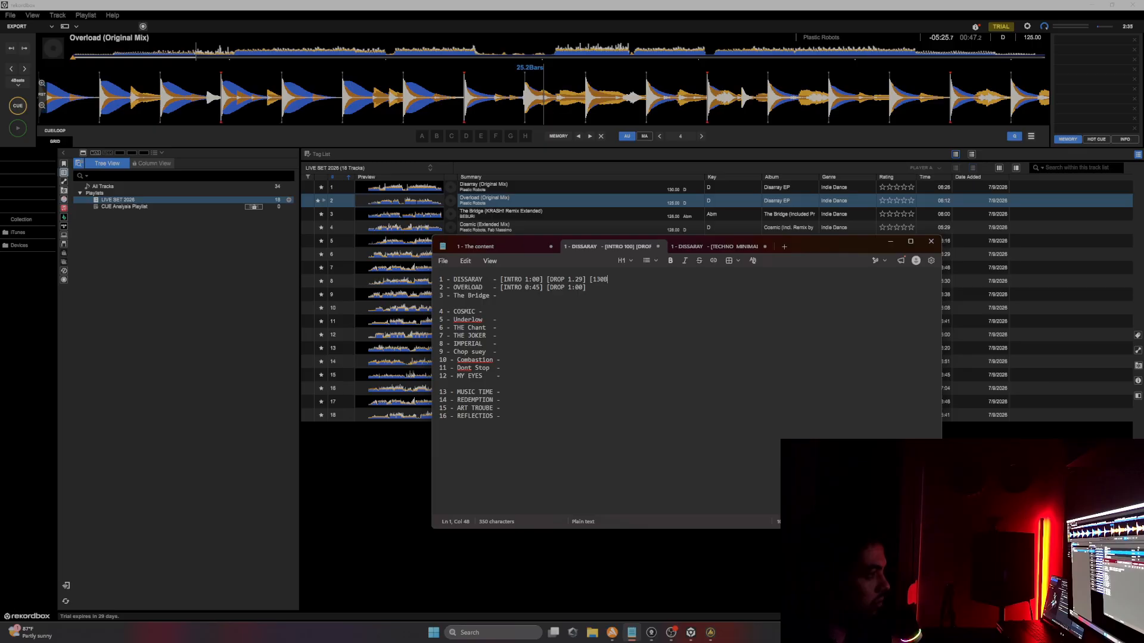
key(BackSpace)
text(BPM)
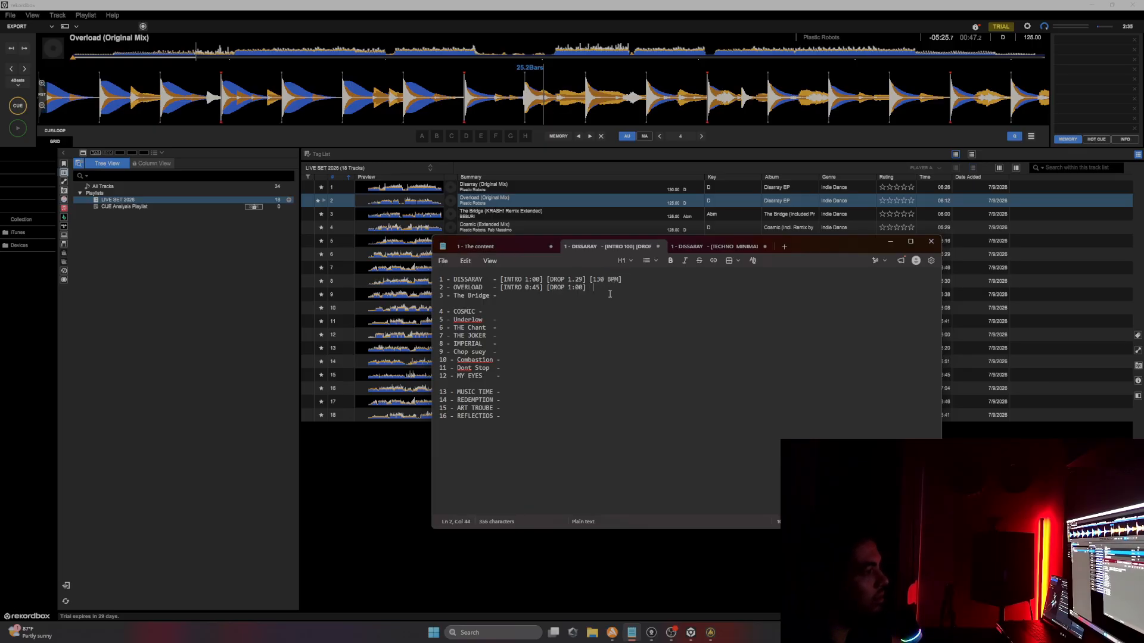
text([)
text(12)
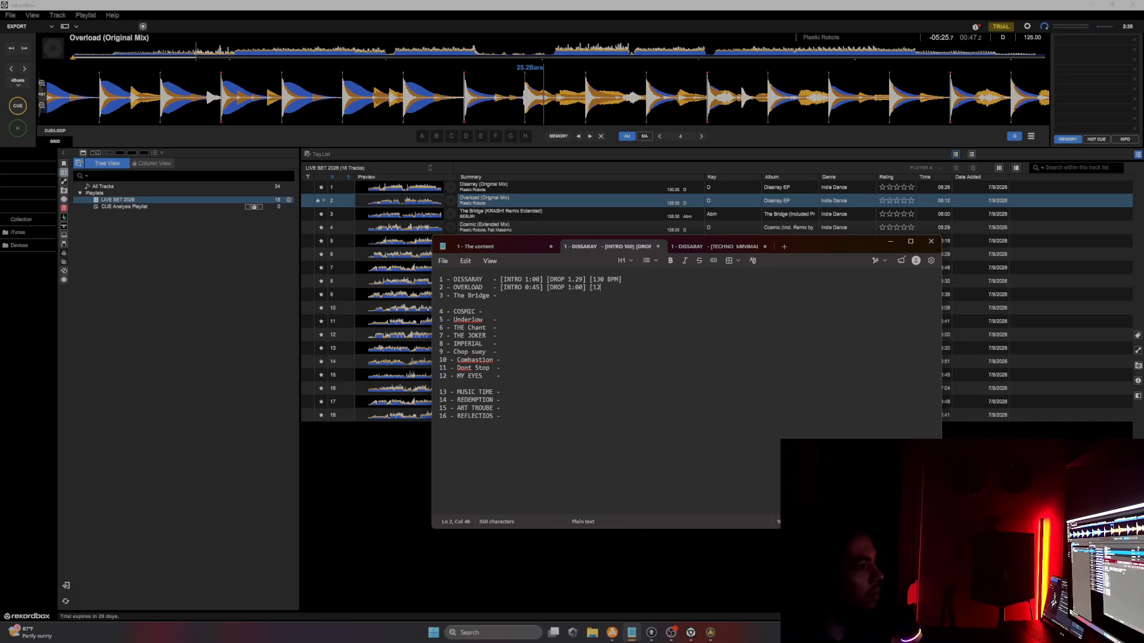
text(5 BPM)
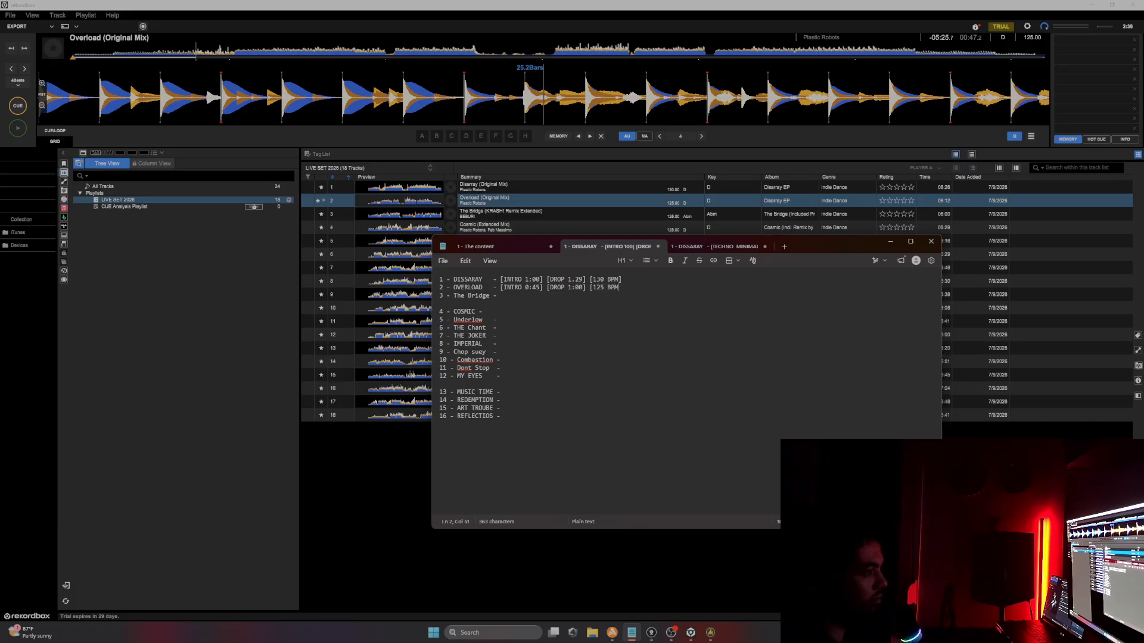
Step: Load The Bridge into the player and audition it, jumping through several points in its waveform
click(512, 294)
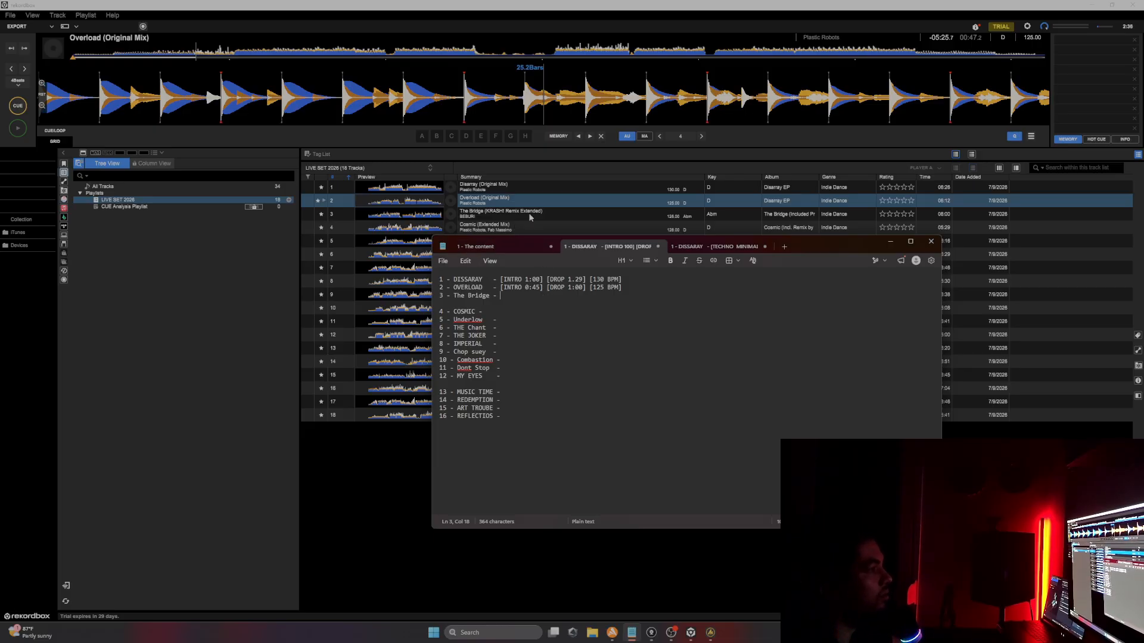
click(562, 213)
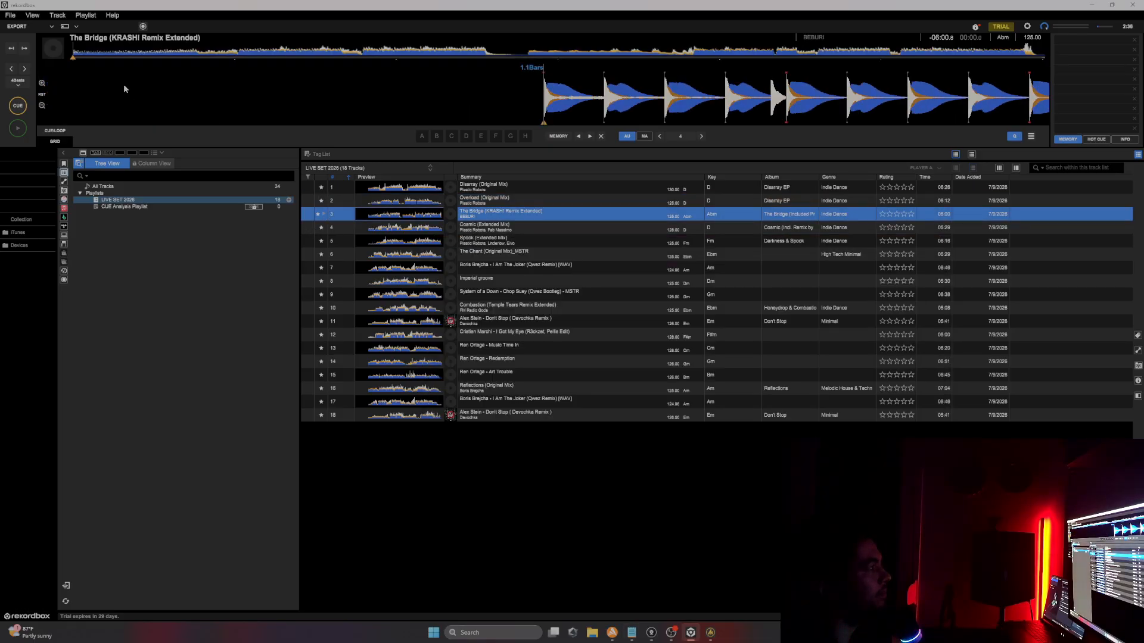
key(space)
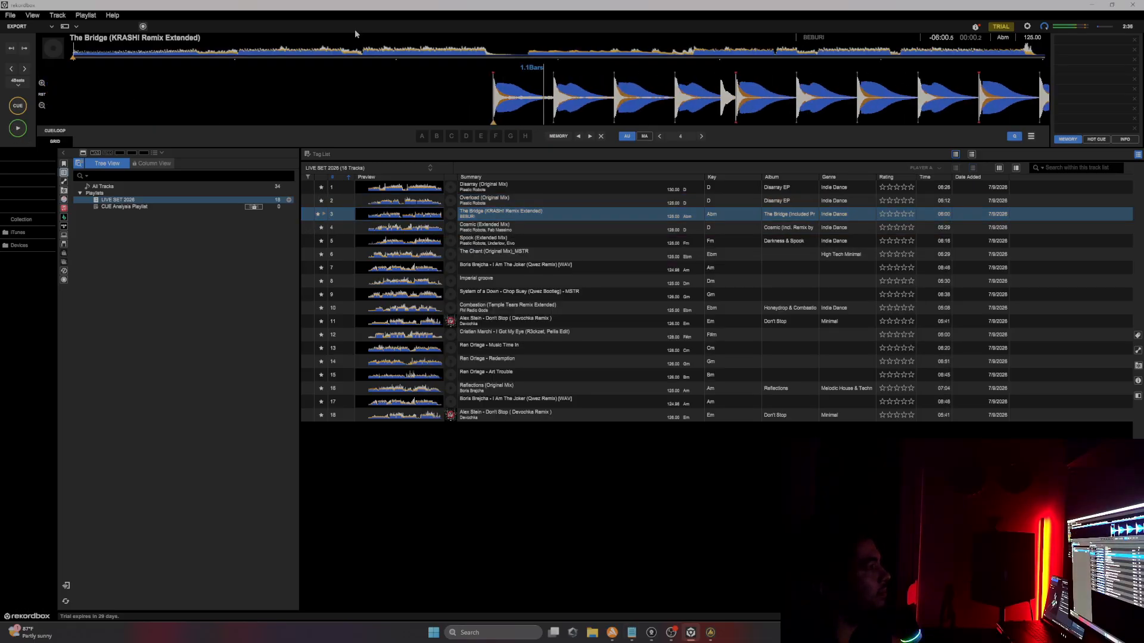
click(111, 53)
click(149, 53)
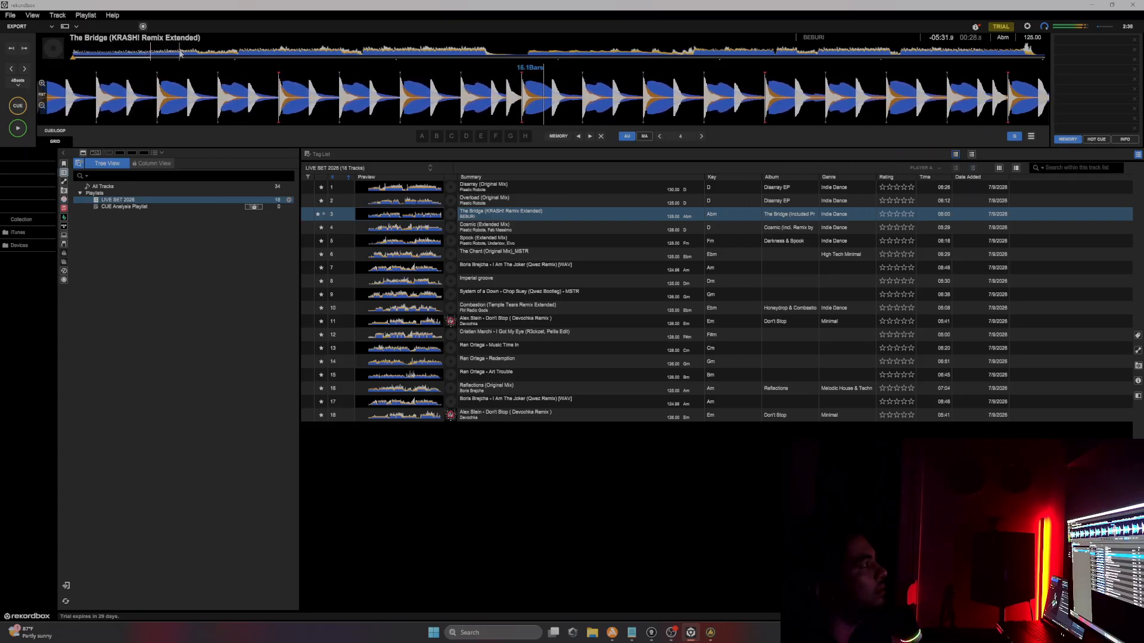
click(183, 54)
click(177, 54)
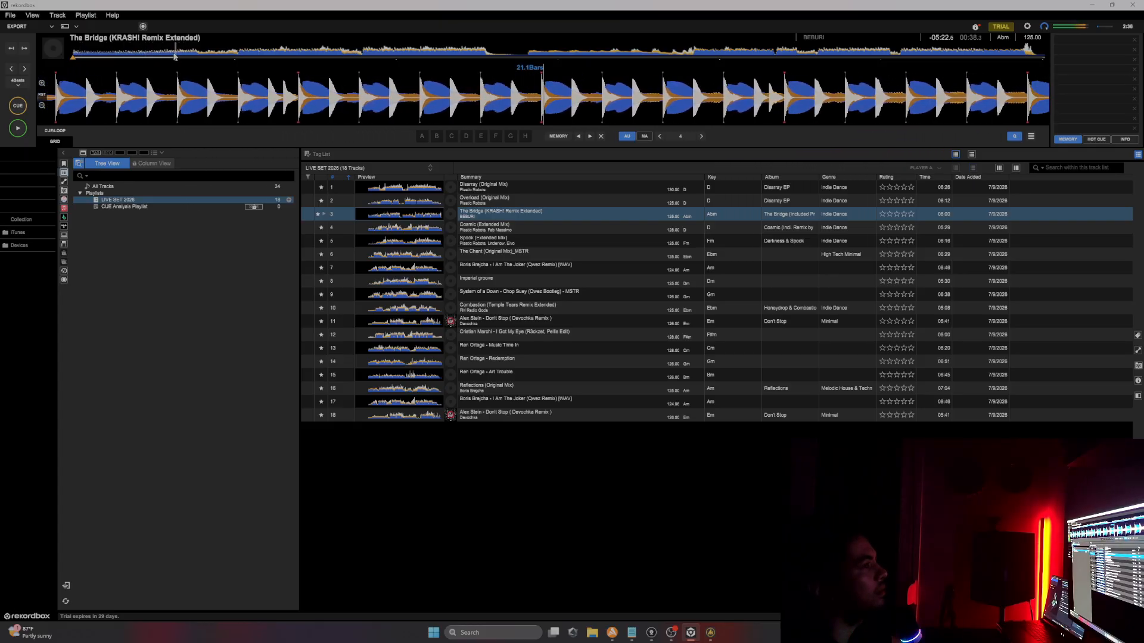
Step: Audition more points in The Bridge's waveform, then pause playback
click(169, 54)
click(159, 54)
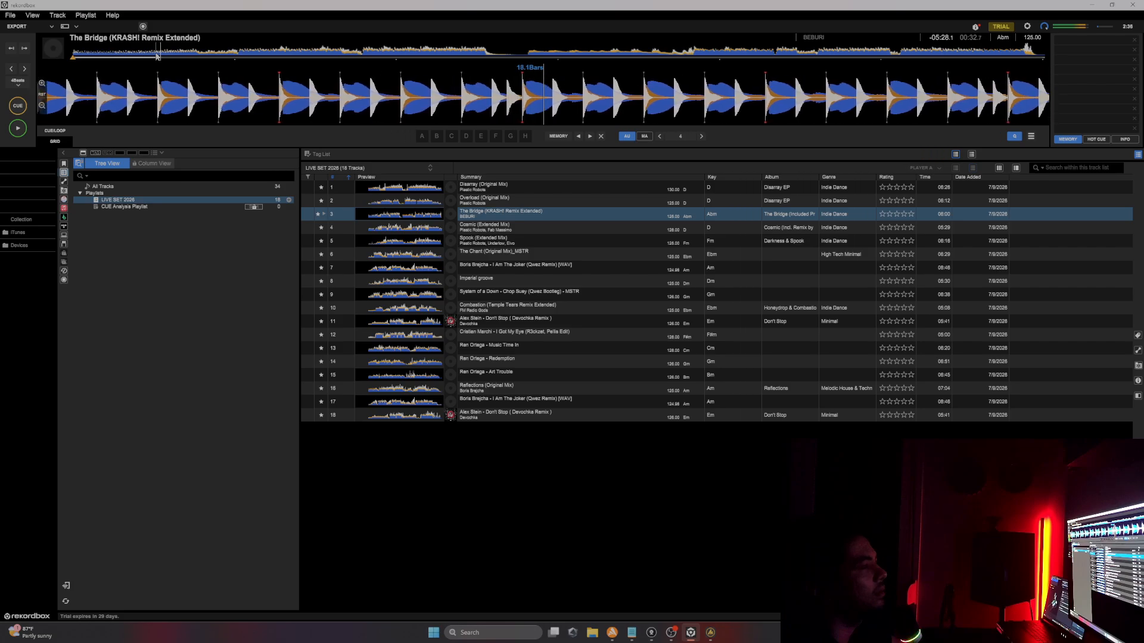
click(194, 56)
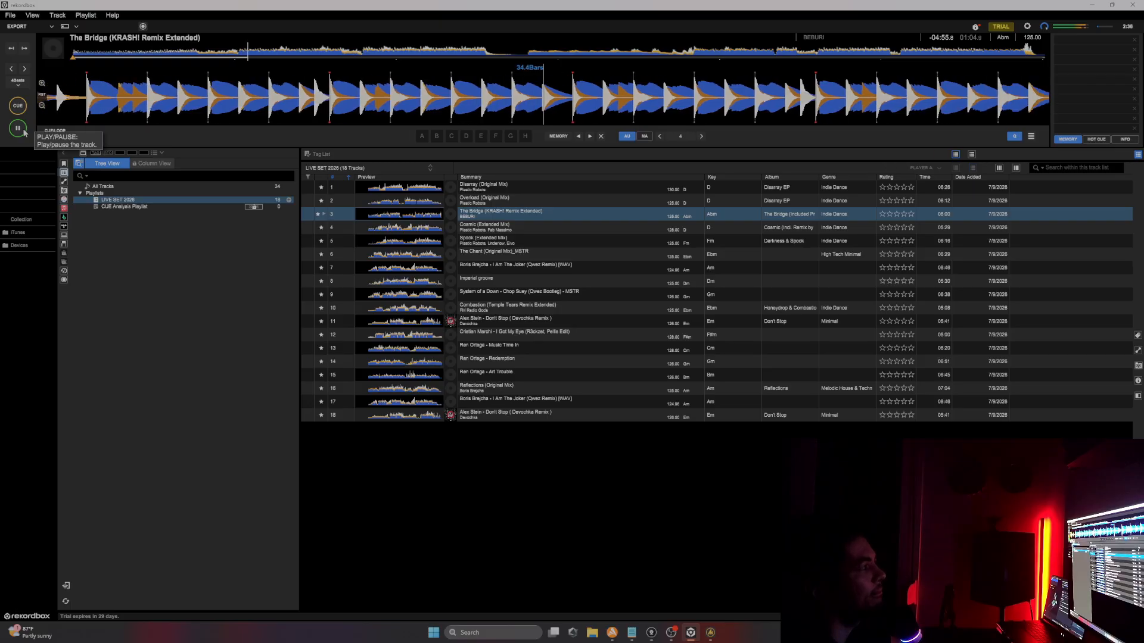
click(24, 132)
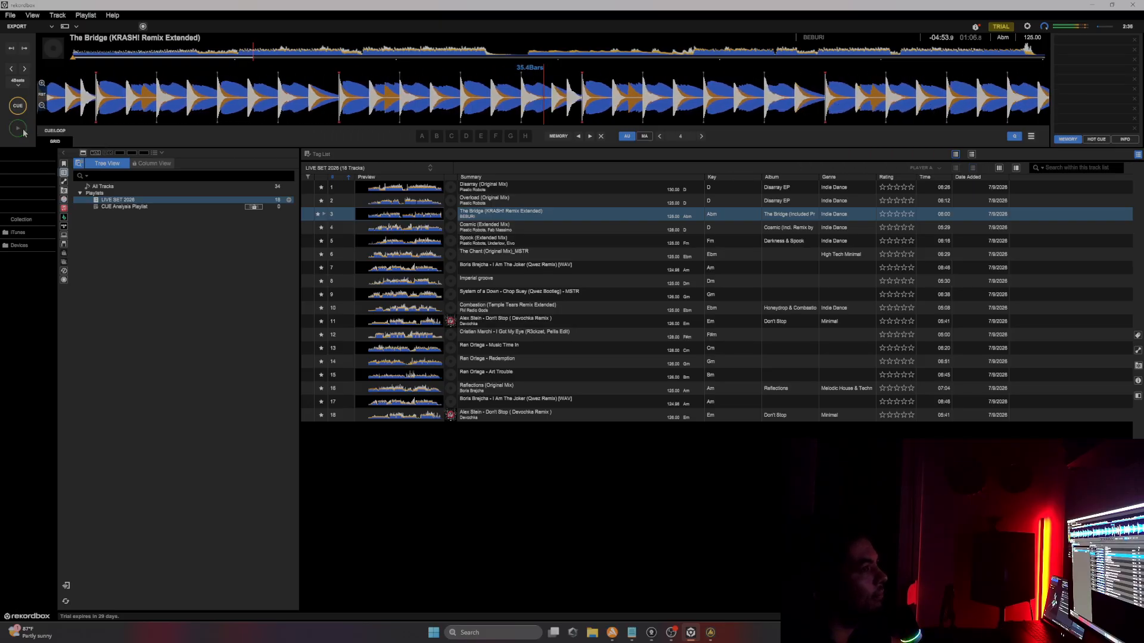
Step: Annotate The Bridge's tracklist line with [INTRO 0:45] [DROP 1.00] [125 BPM]
click(632, 633)
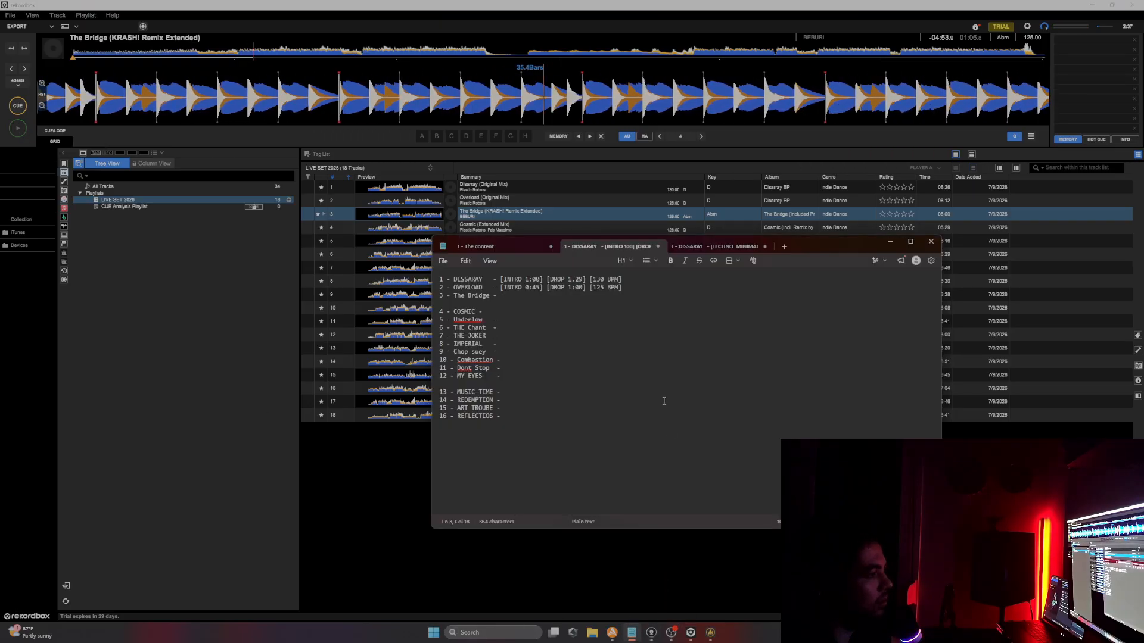
text([)
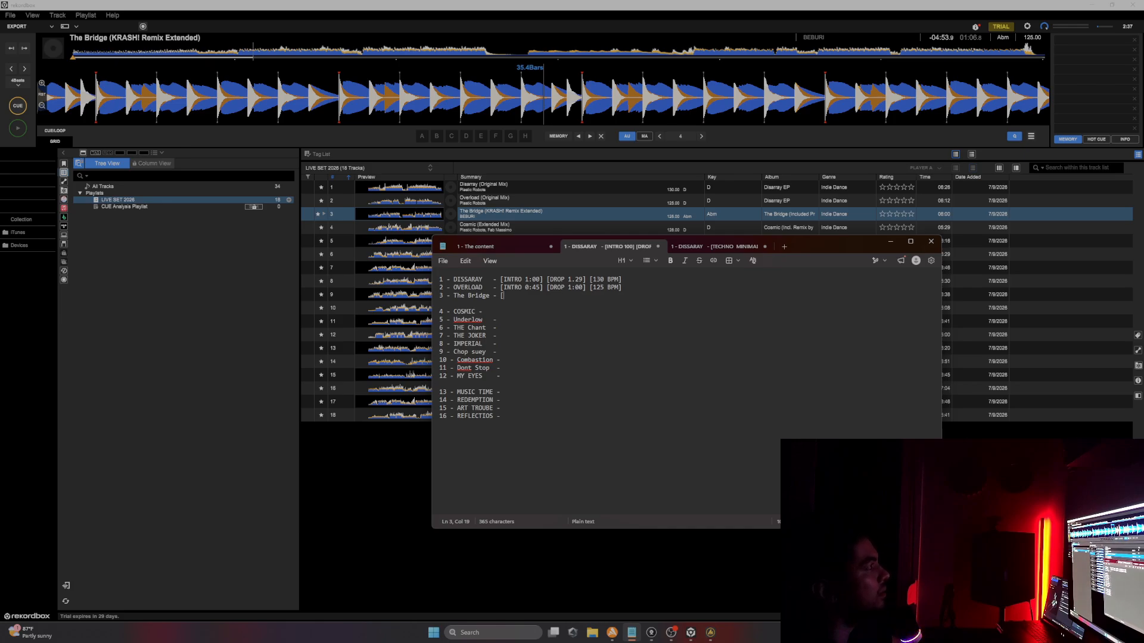
text(INTRO 00)
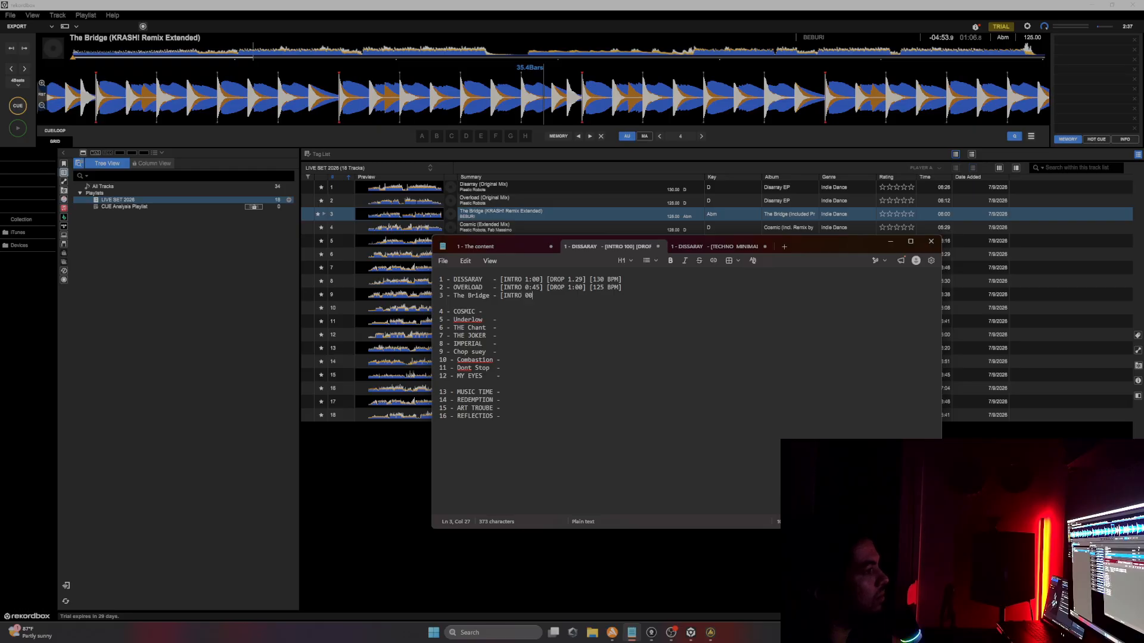
key(BackSpace)
text(:45])
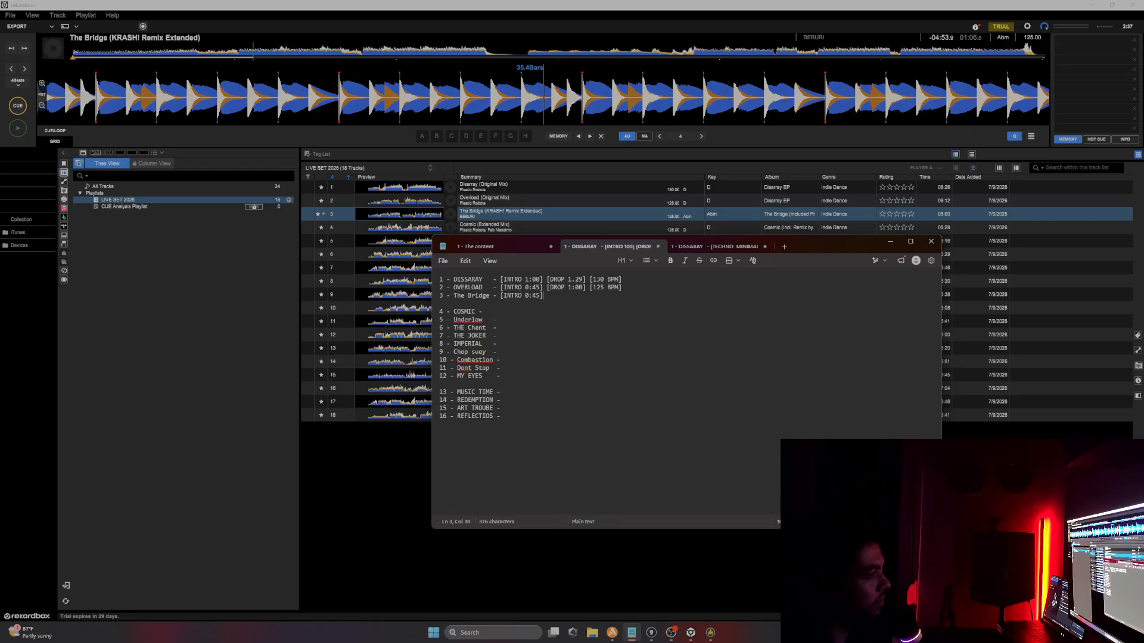
text( [DROP 1.00])
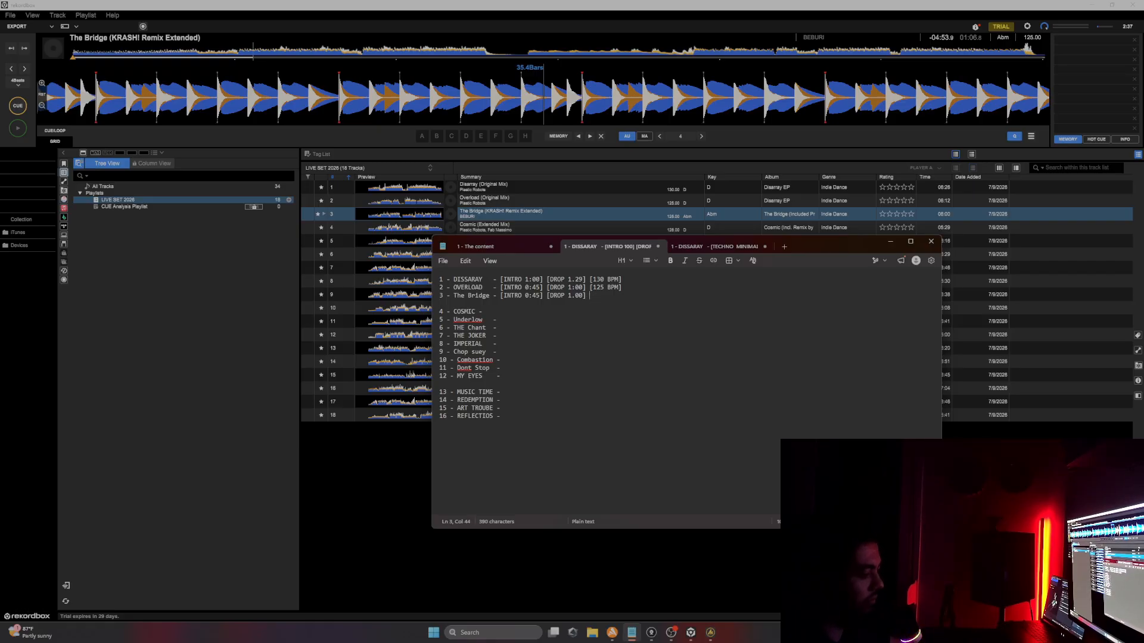
text( [1)
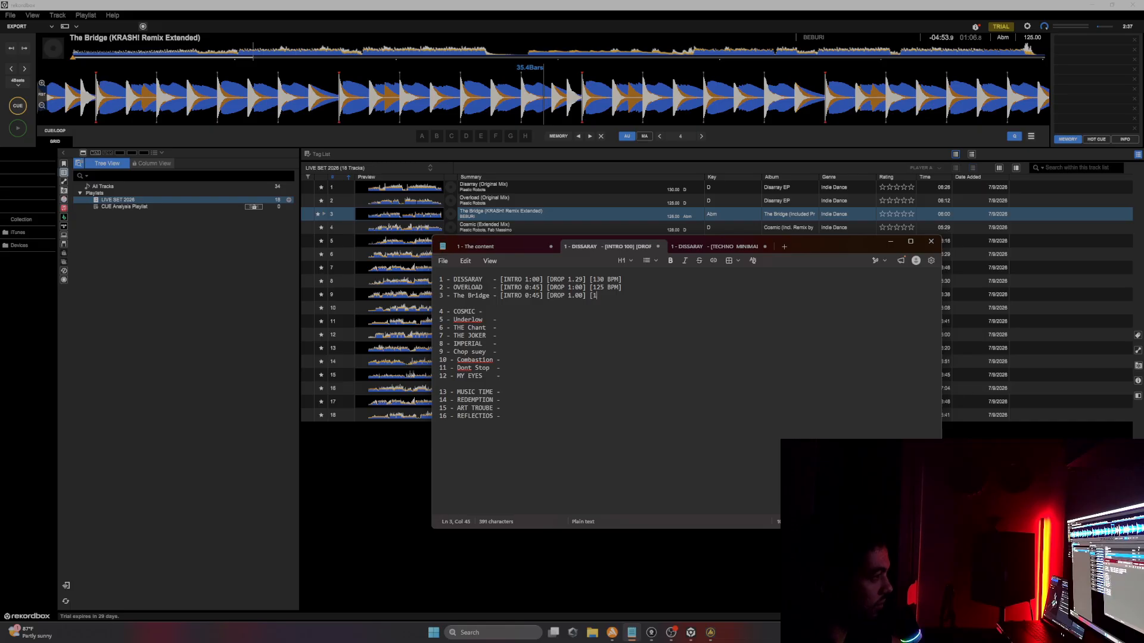
text(25 BP)
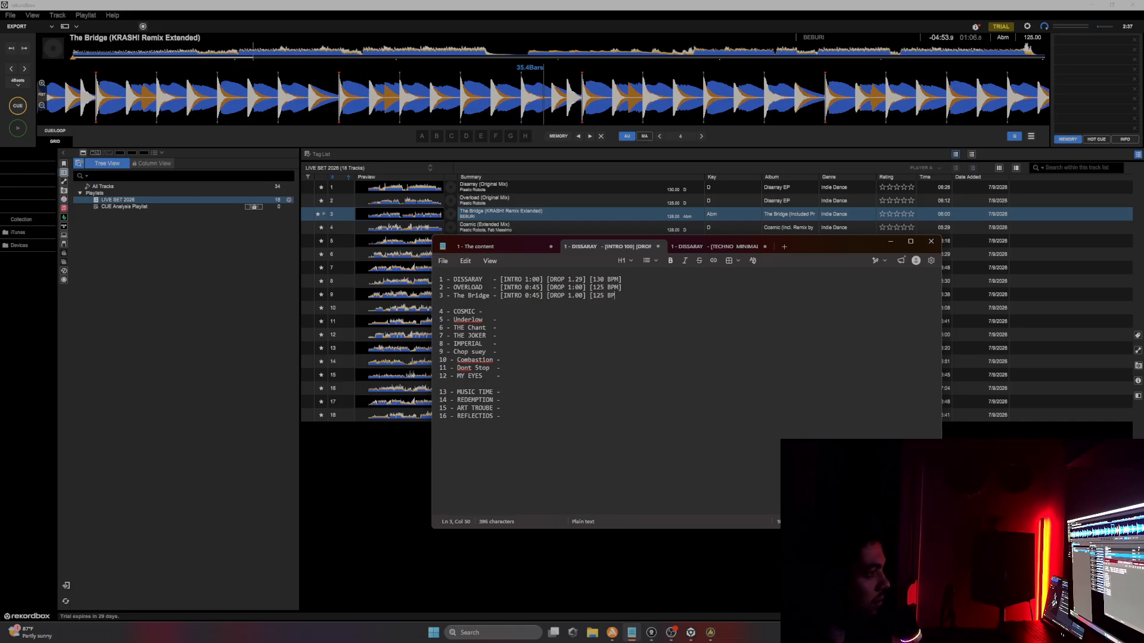
text(M])
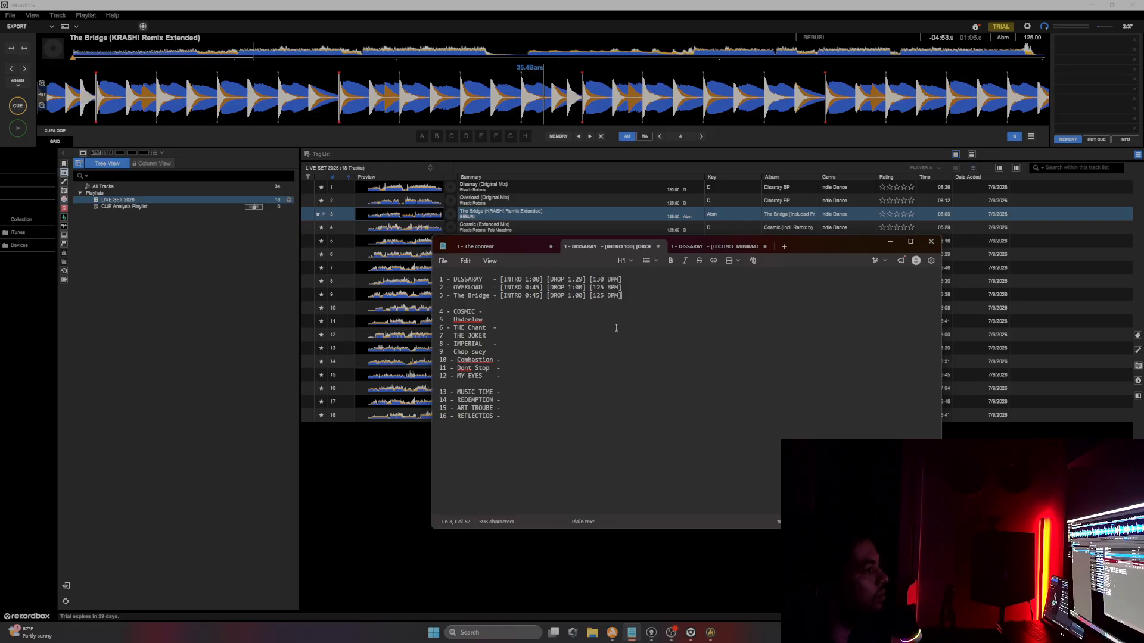
Step: Review the intro, drop and BPM tags by selecting them on several tracklist lines
drag(501, 295, 543, 295)
drag(547, 301, 584, 298)
click(550, 320)
drag(501, 296, 543, 296)
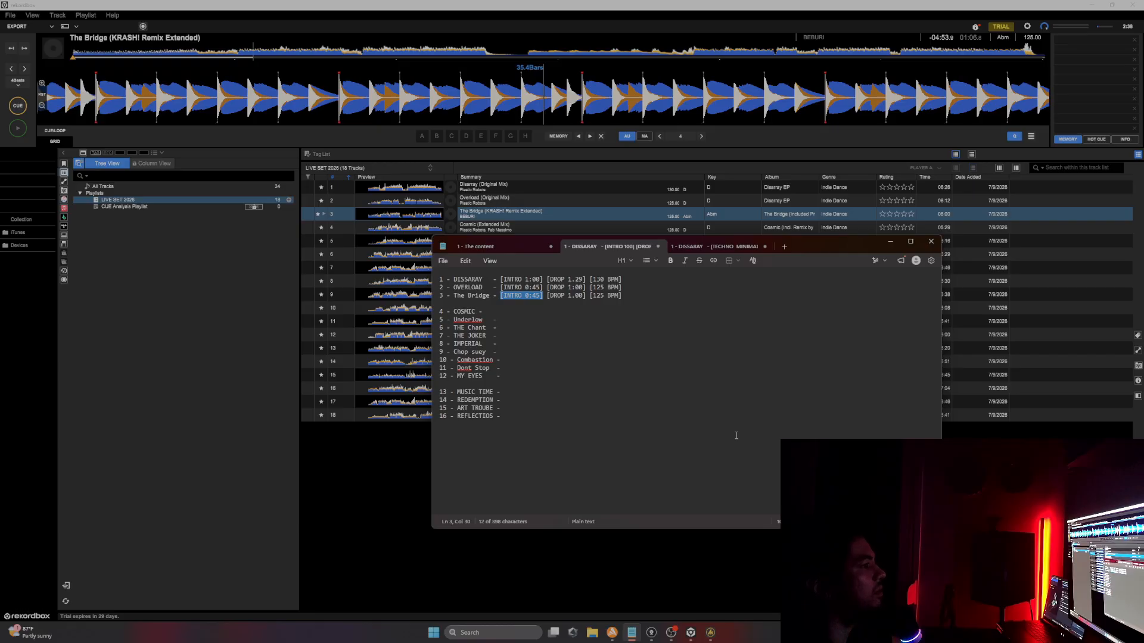
click(507, 309)
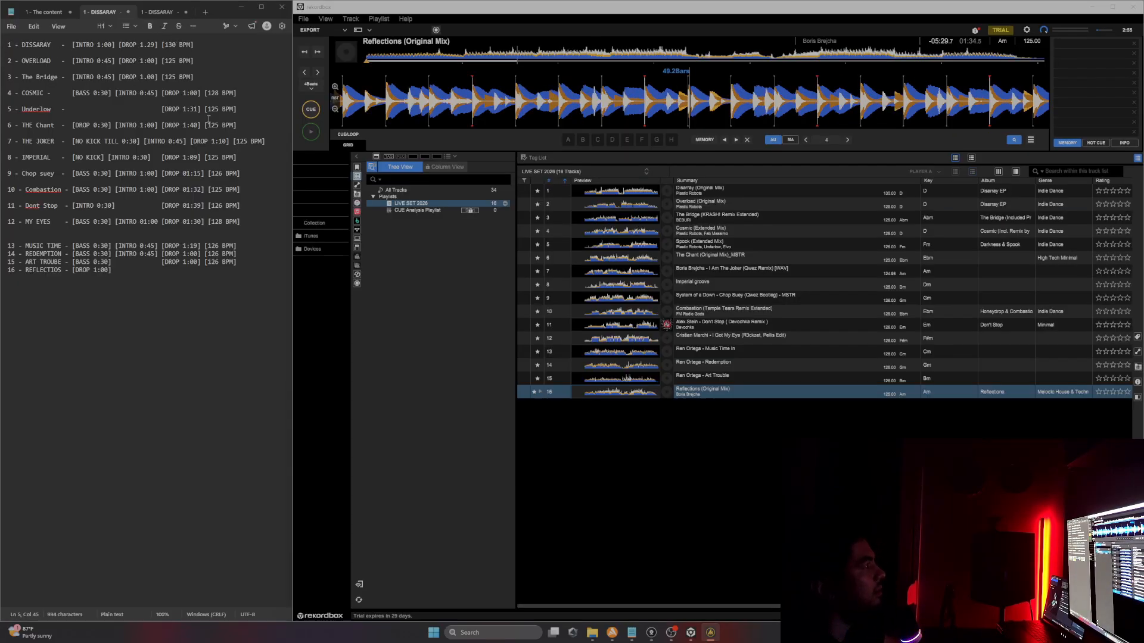
drag(72, 45, 199, 44)
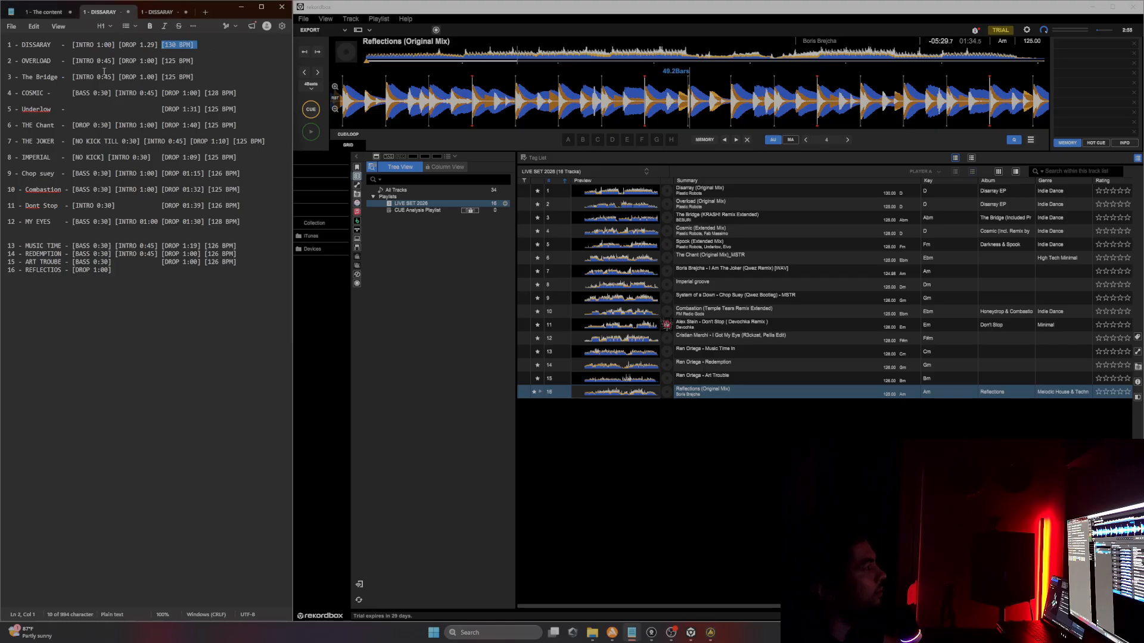
drag(75, 60, 216, 58)
drag(68, 93, 120, 93)
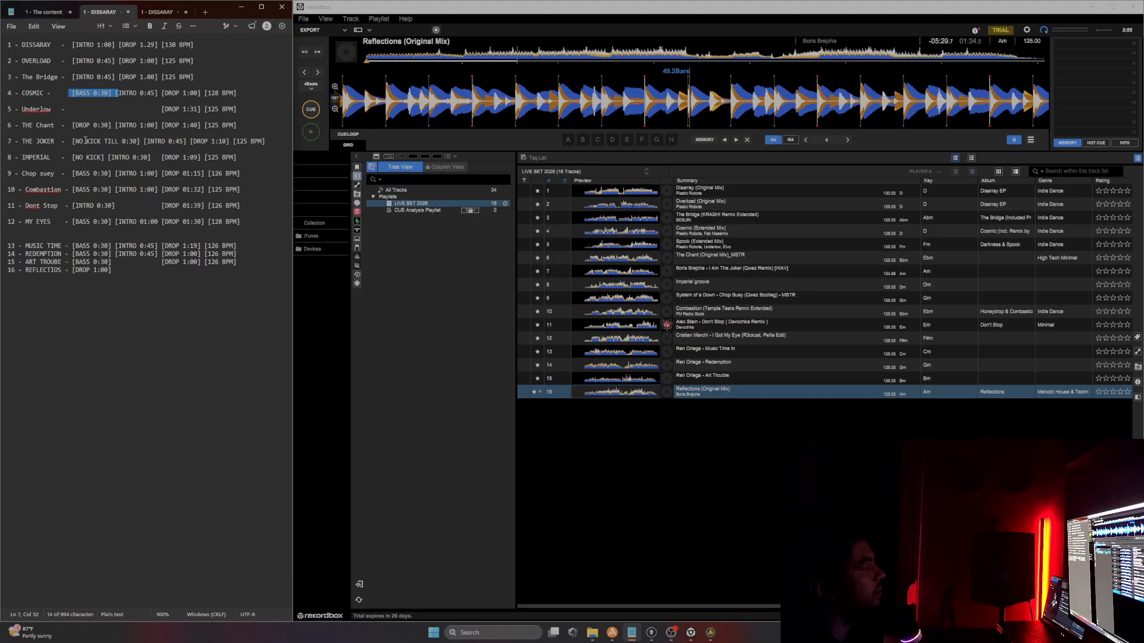
drag(69, 141, 138, 142)
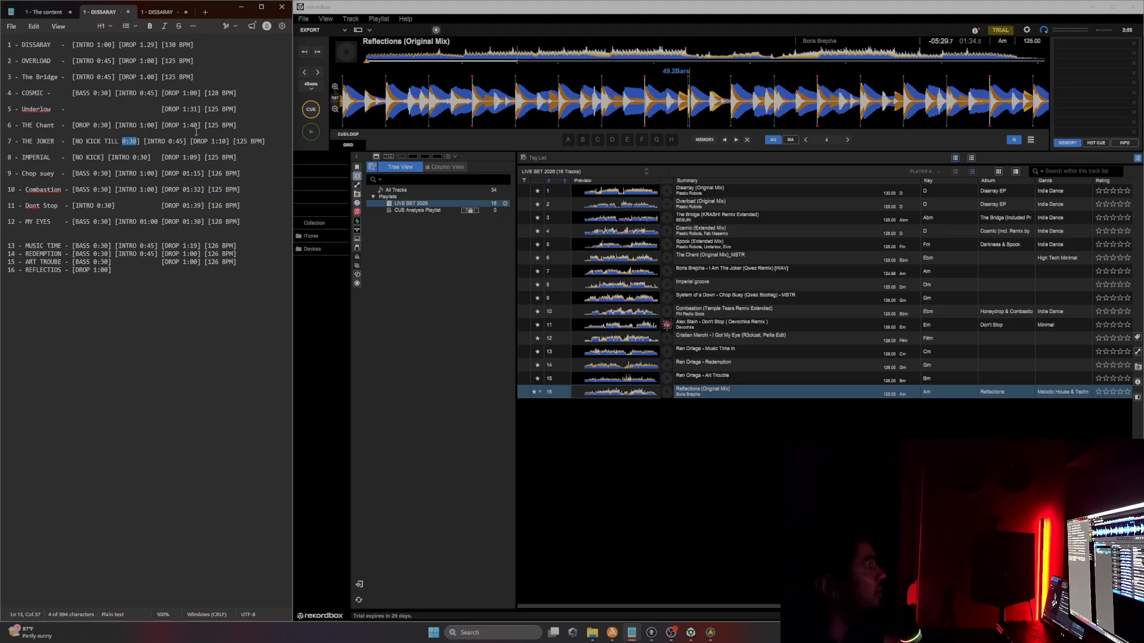
Step: Append "= TURN 1 MINUTE" to the end of Disarray's line in the tracklist
click(202, 50)
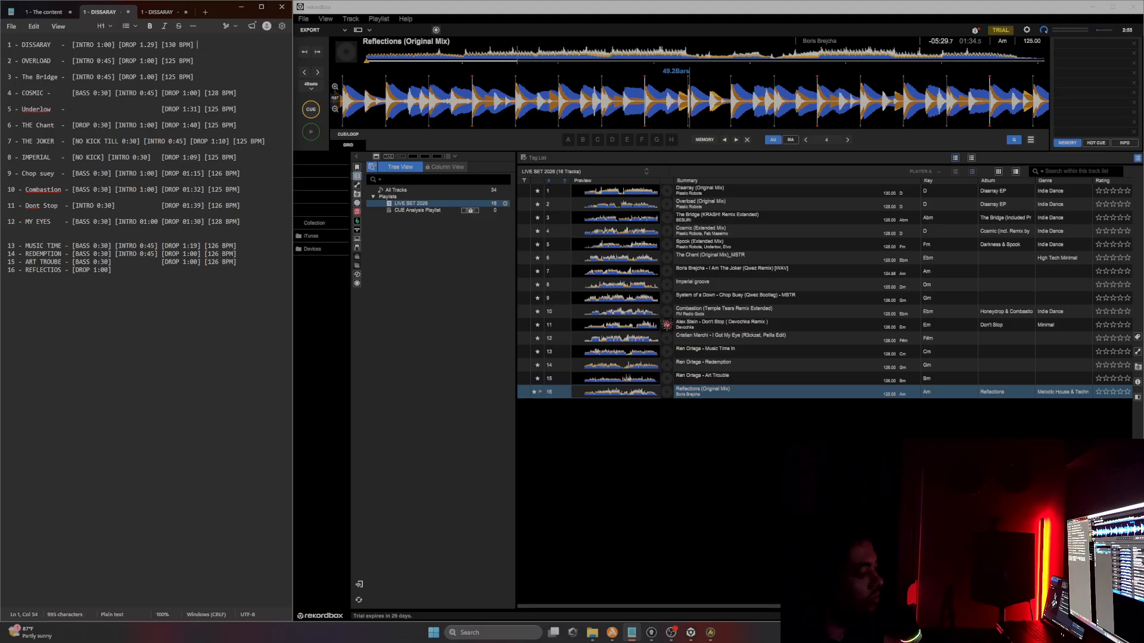
text(=)
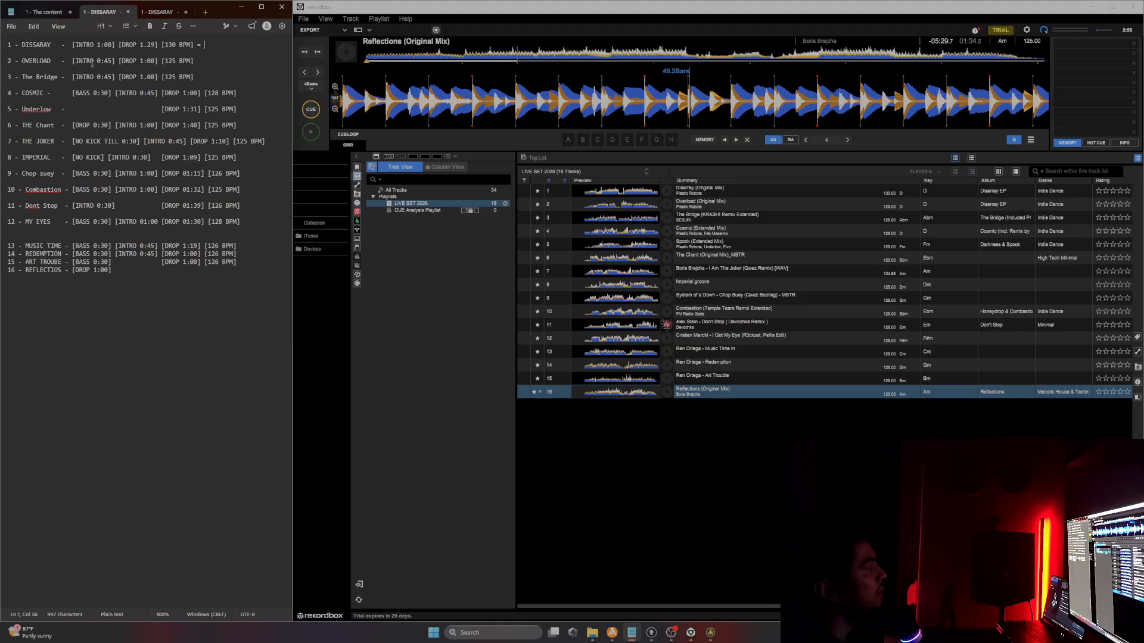
drag(75, 61, 157, 61)
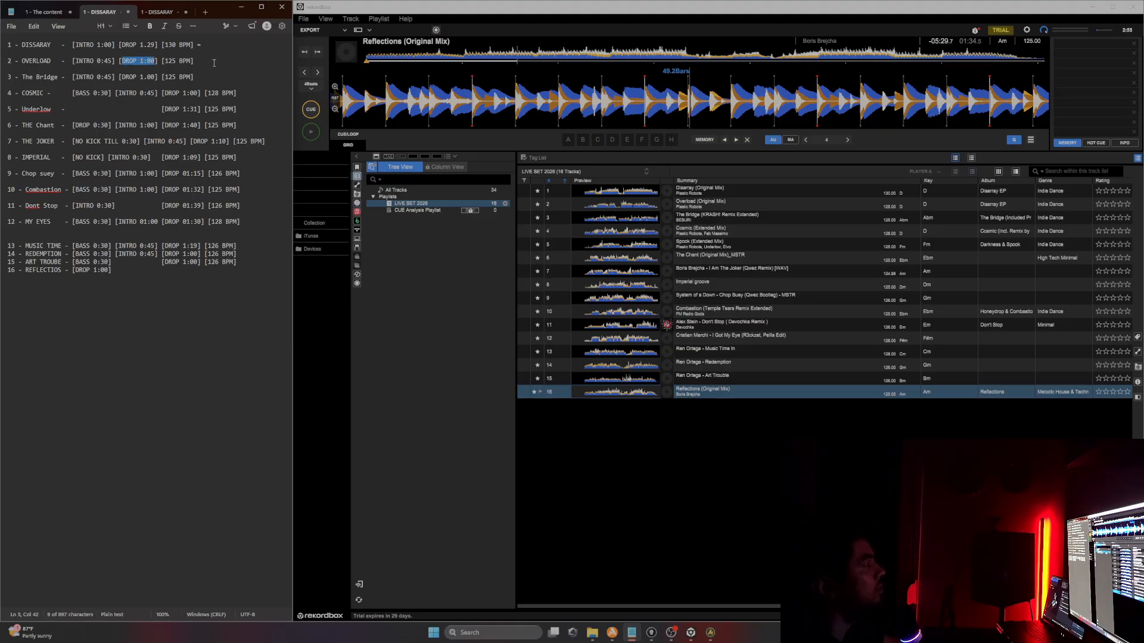
click(227, 40)
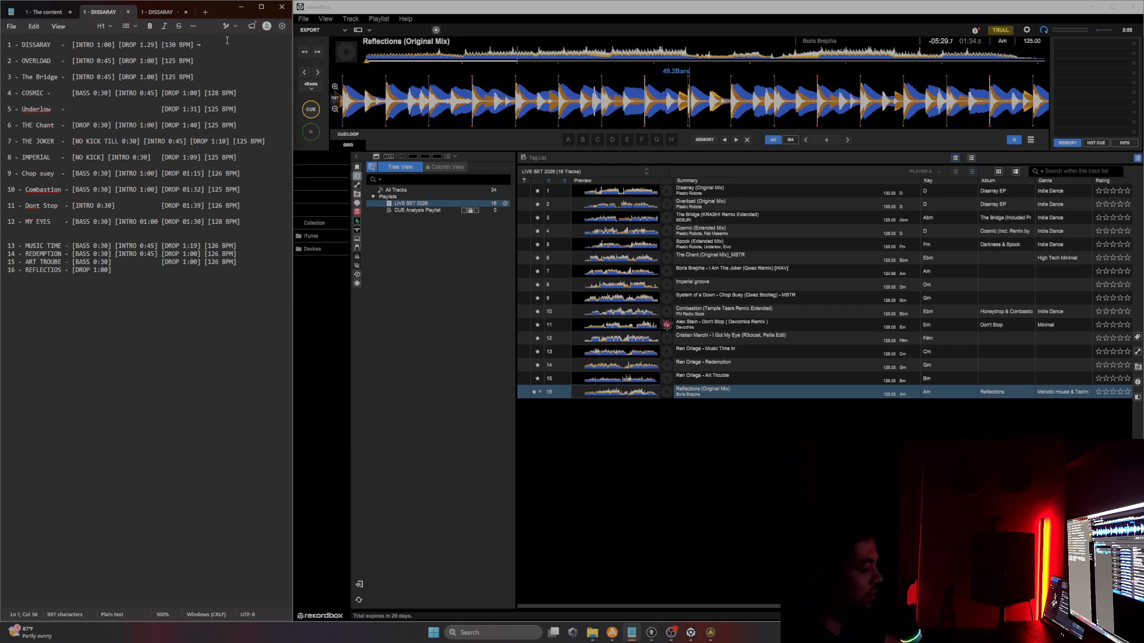
text(TURN)
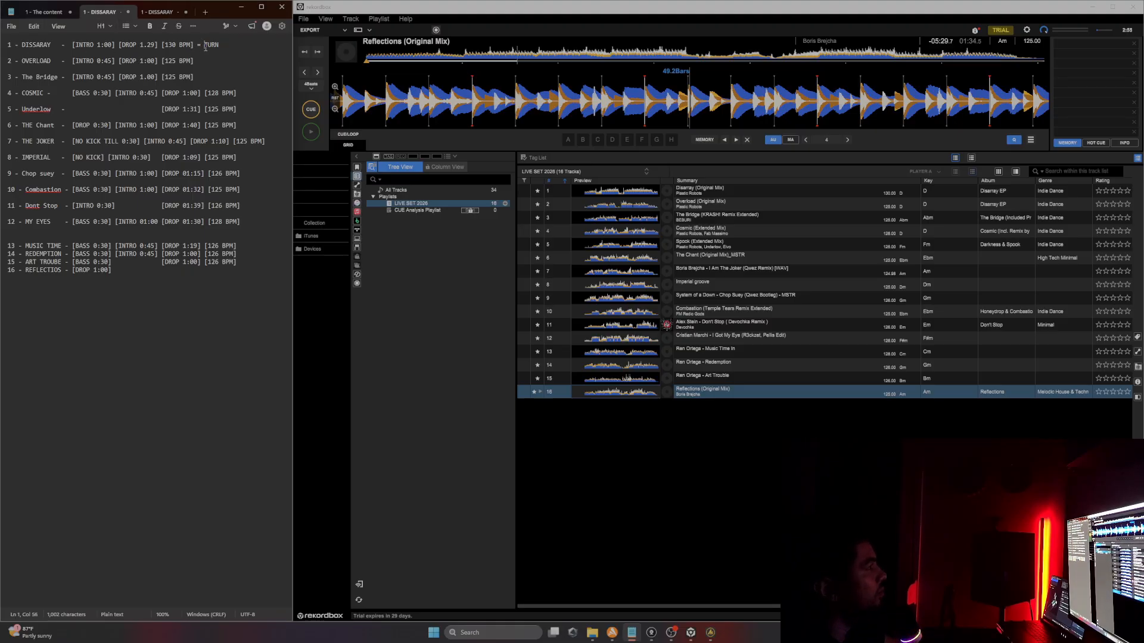
drag(205, 47, 154, 50)
drag(22, 62, 51, 62)
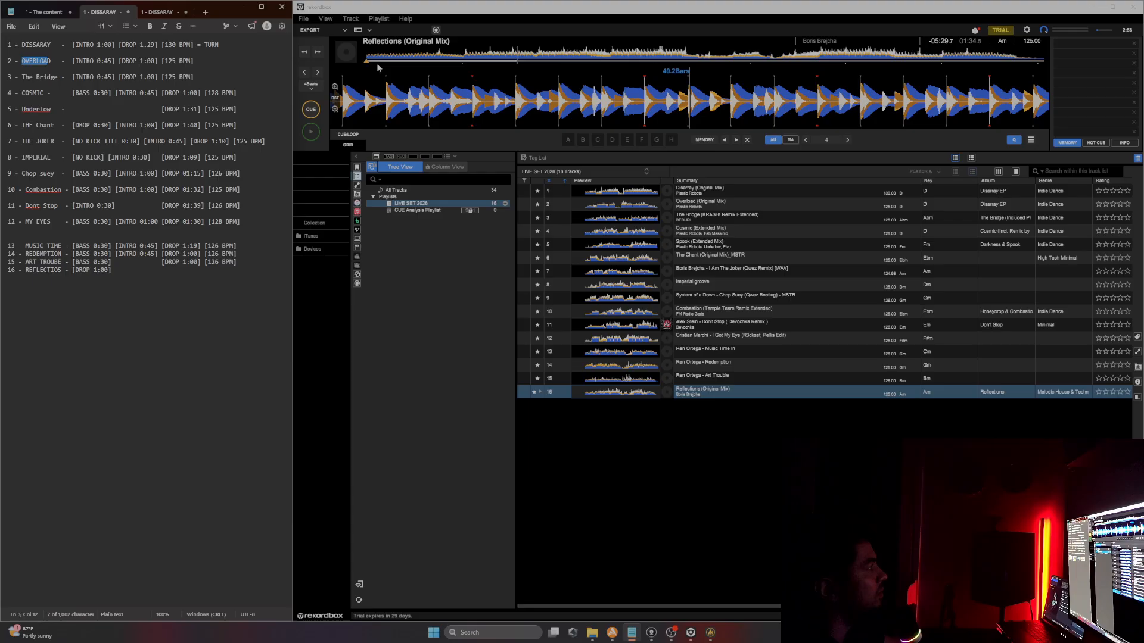
click(229, 47)
triple_click(26, 48)
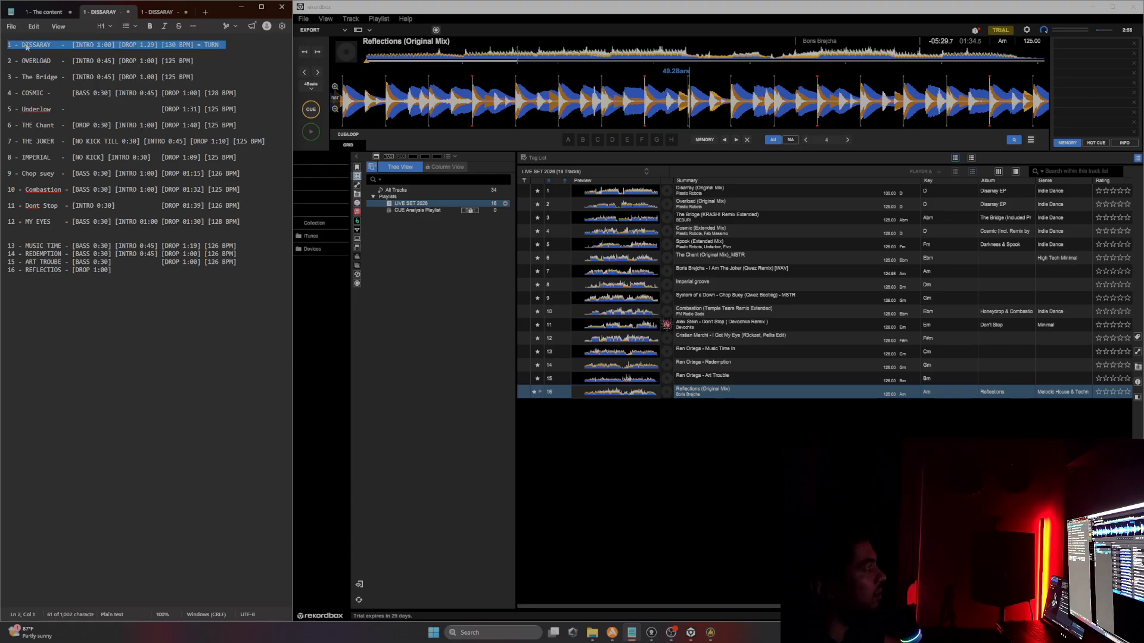
click(257, 43)
text(1)
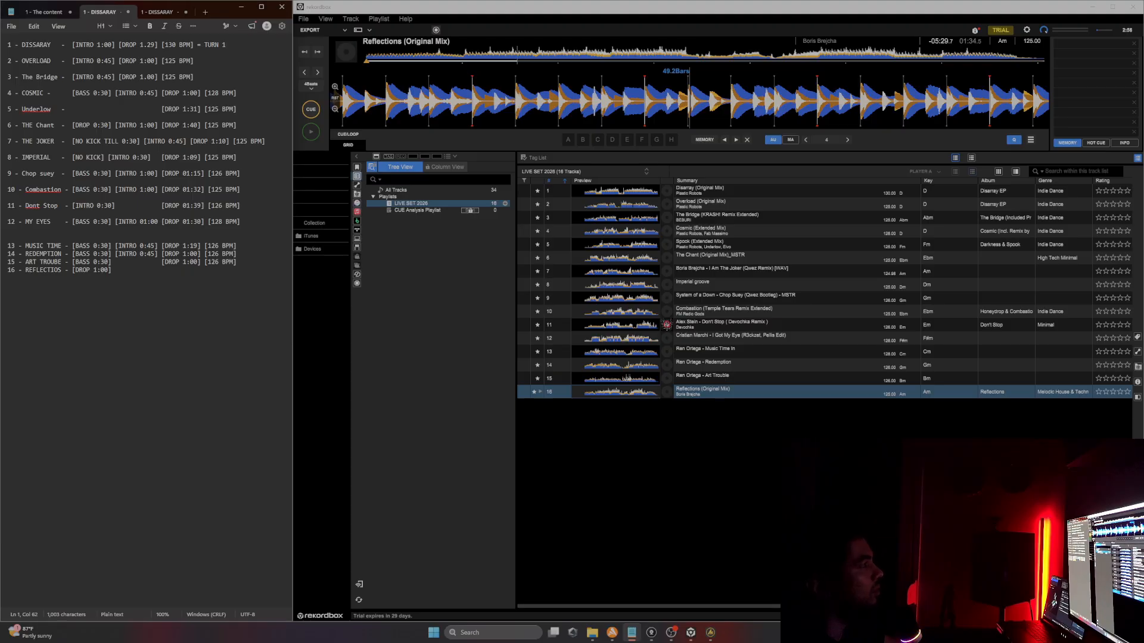
text(NM)
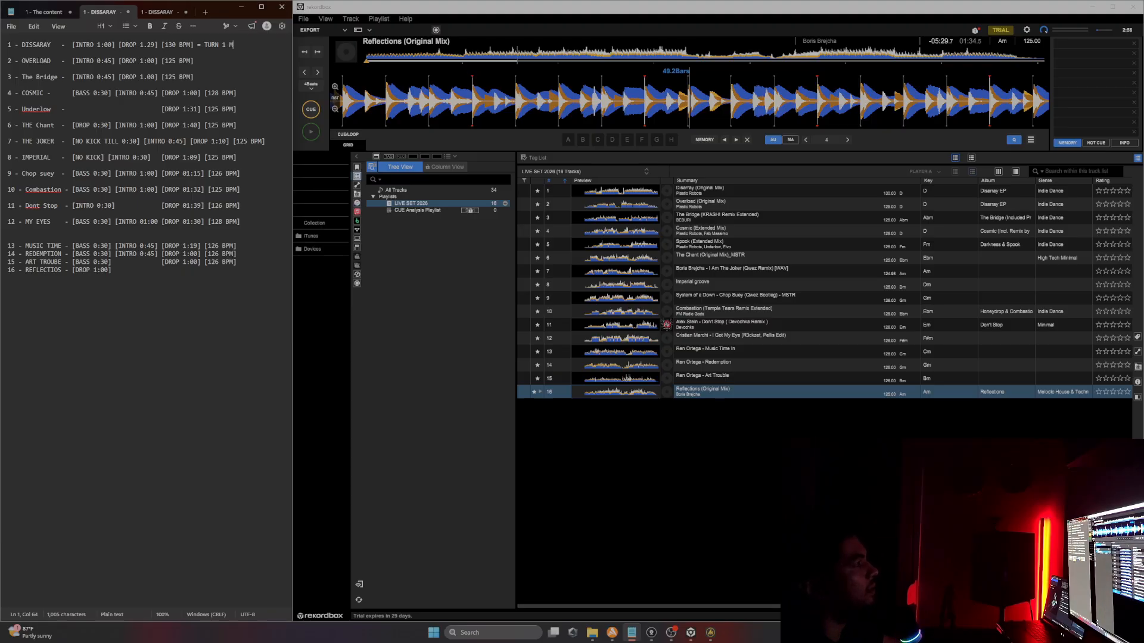
text( MINUTE)
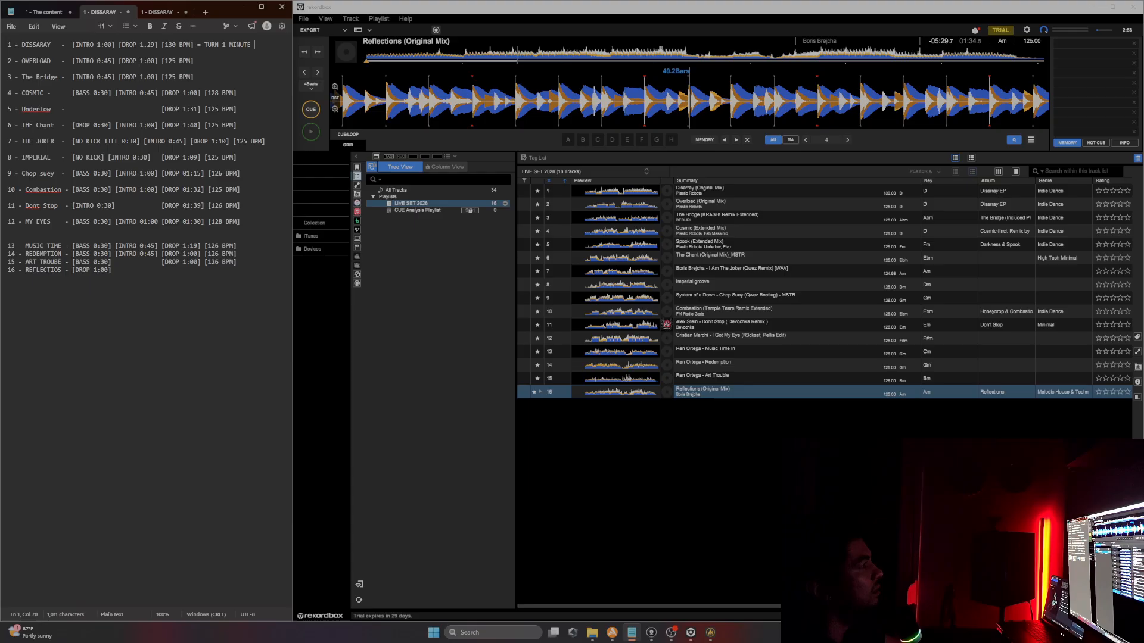
key(BackSpace)
Step: Compare the cue tags on Disarray's and Overload's lines by selecting them in turn
click(220, 52)
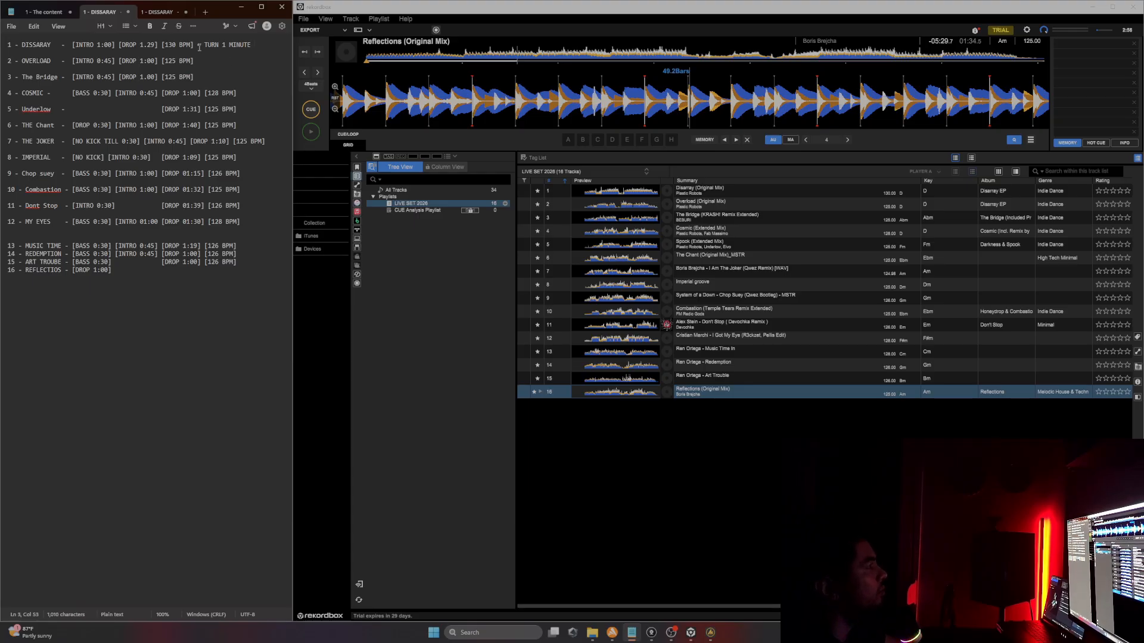
drag(203, 45, 252, 46)
click(216, 61)
drag(115, 60, 72, 63)
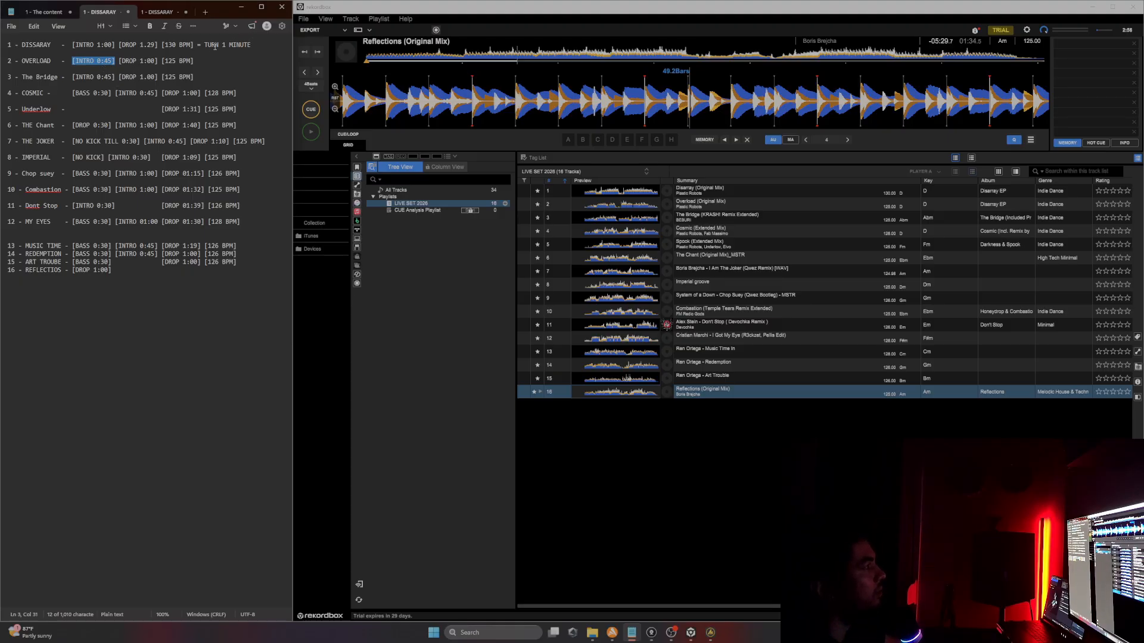
drag(207, 44, 256, 47)
drag(115, 61, 163, 60)
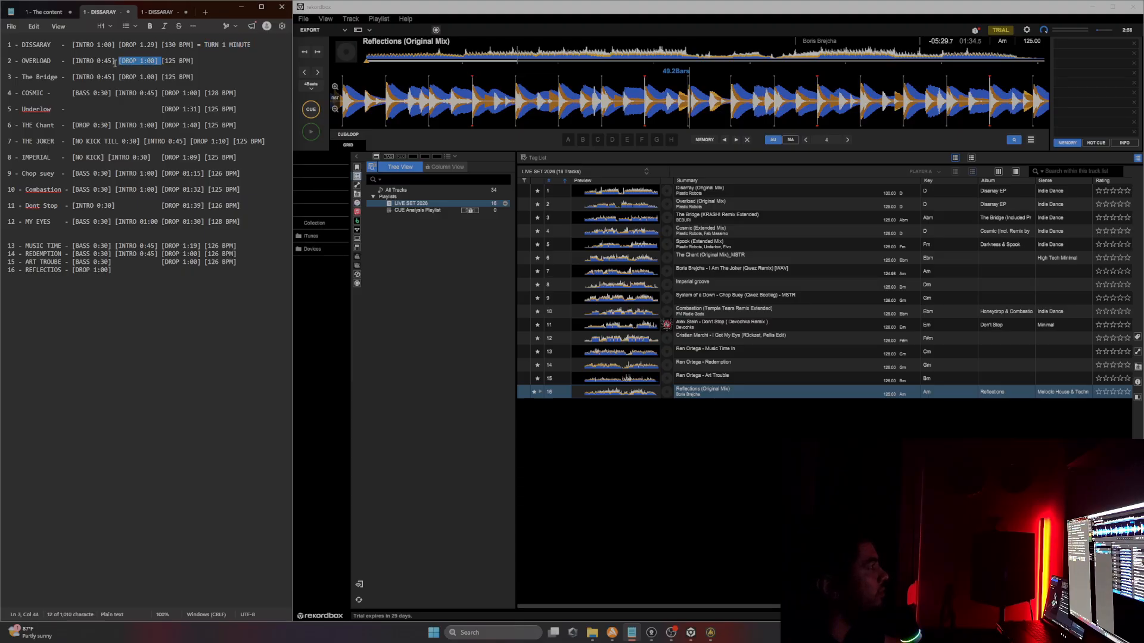
drag(72, 61, 115, 60)
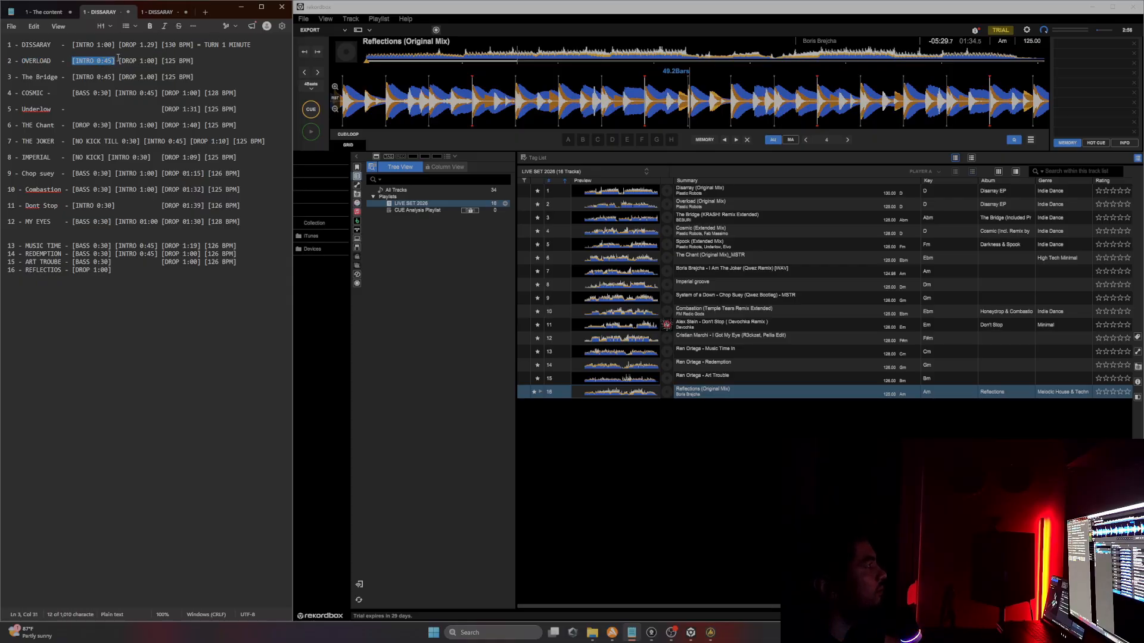
drag(205, 44, 251, 44)
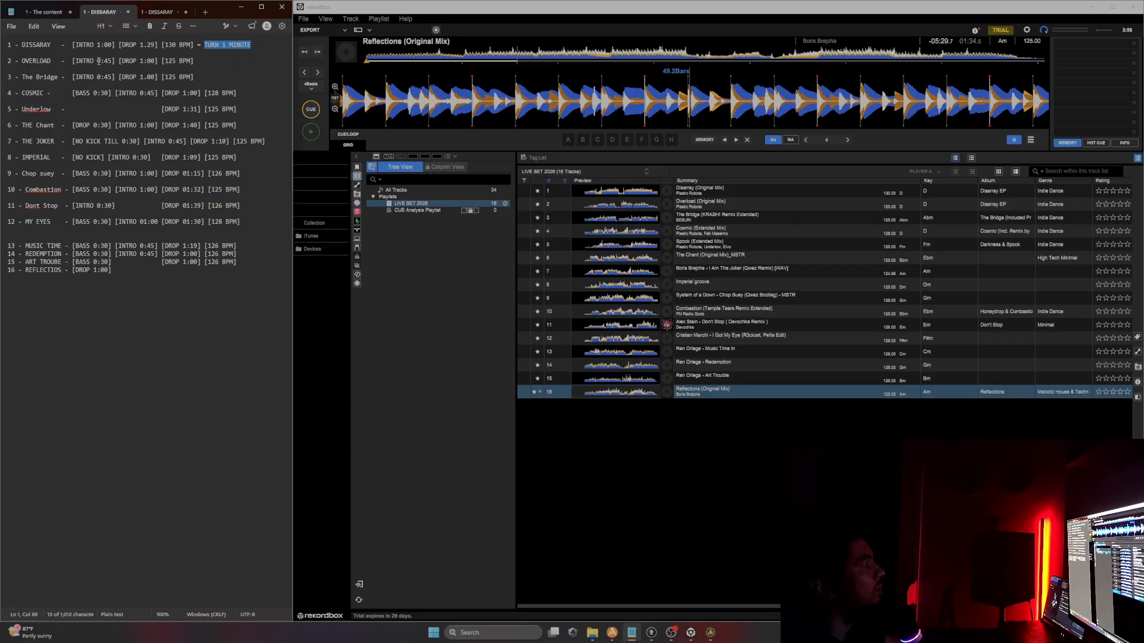
drag(72, 60, 194, 60)
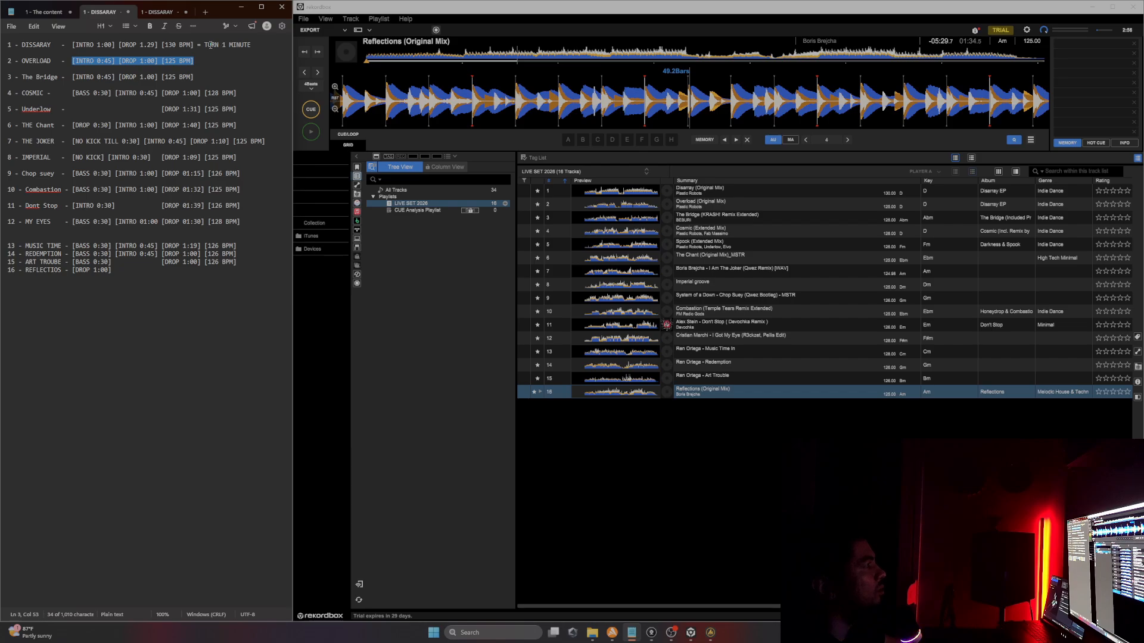
drag(204, 45, 256, 50)
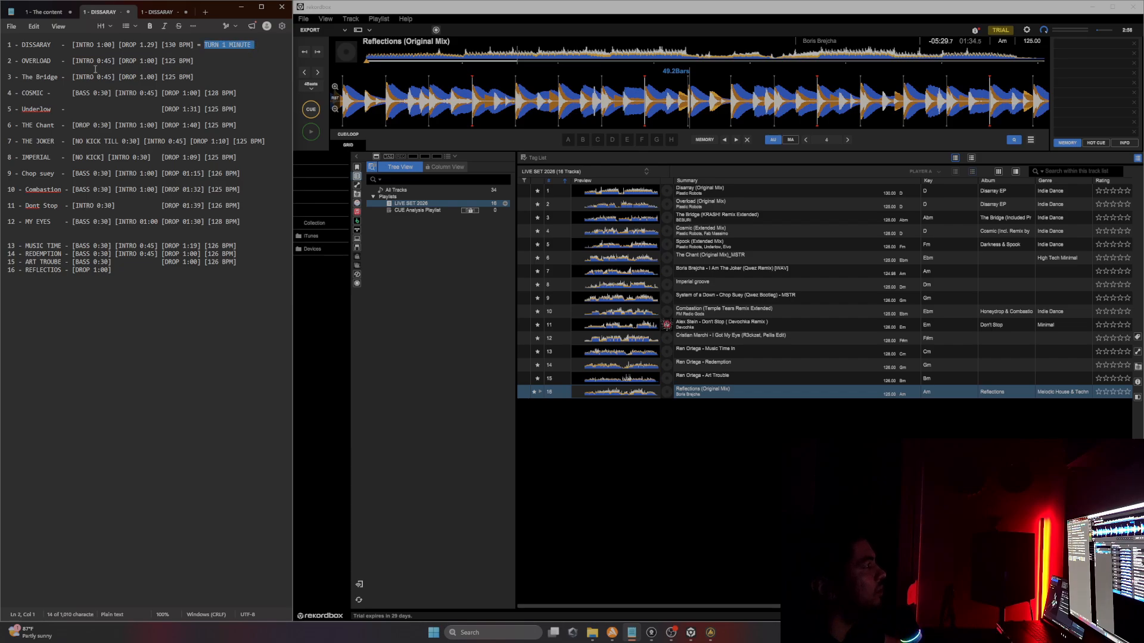
drag(98, 61, 112, 61)
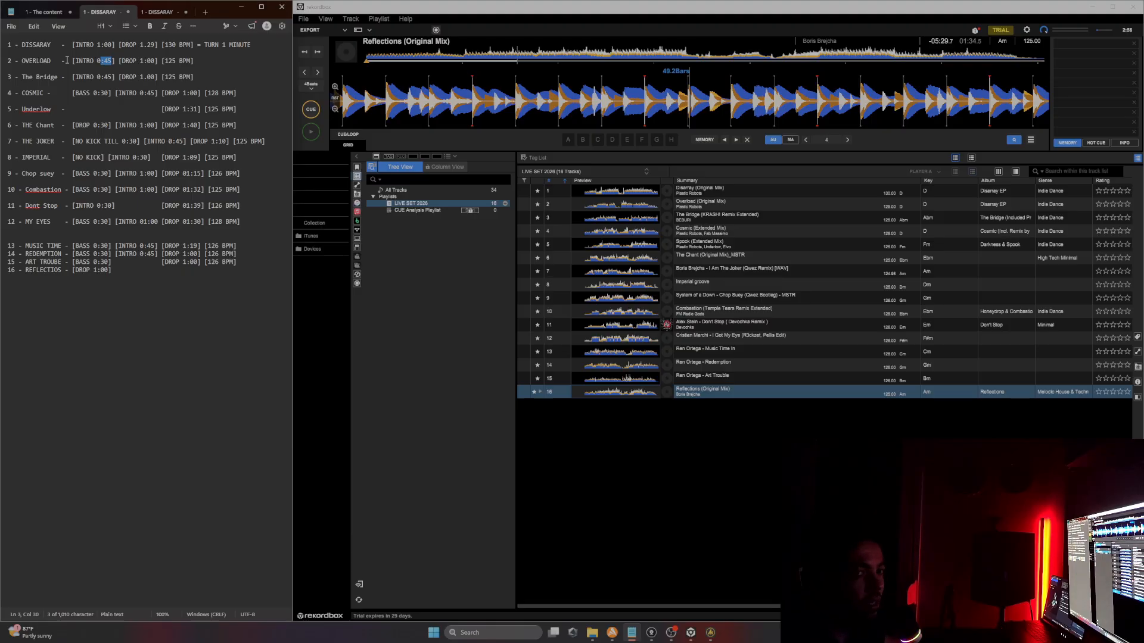
click(111, 61)
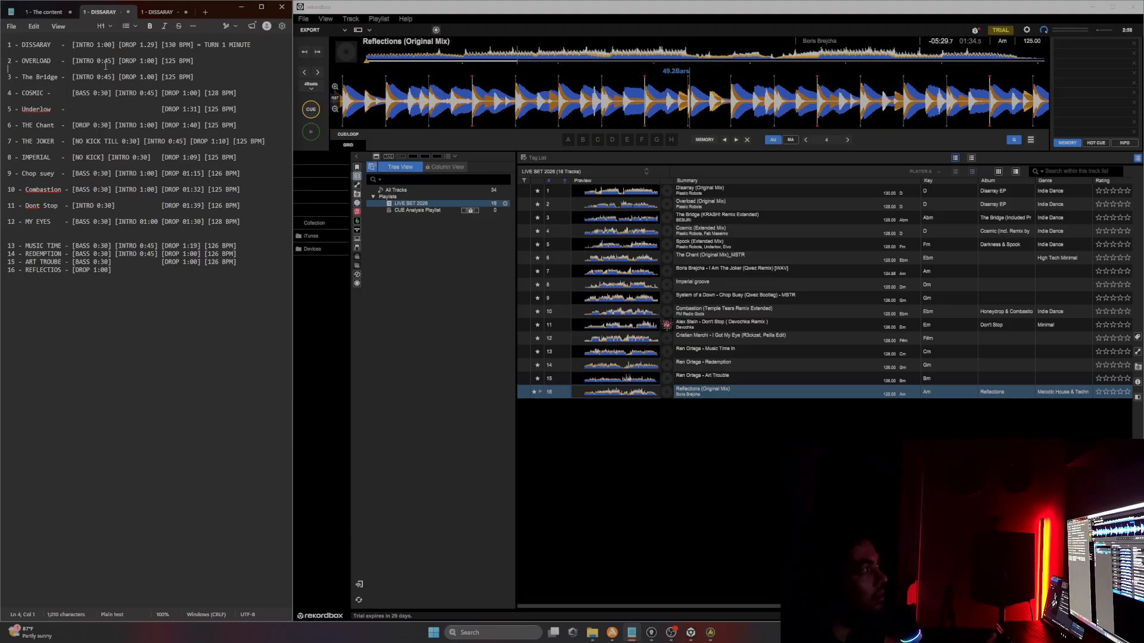
Step: Add an "=" transition marker at the end of Overload's tracklist line
key(shift+Down)
click(111, 61)
double_click(107, 61)
drag(19, 44, 55, 44)
drag(206, 46, 259, 46)
click(257, 47)
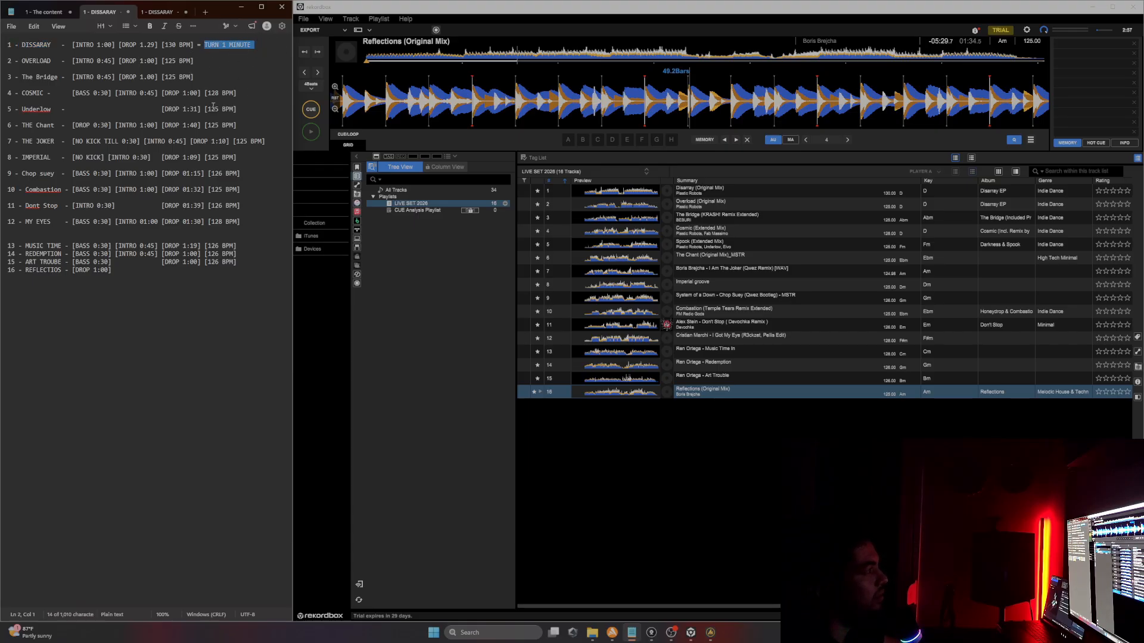
click(204, 61)
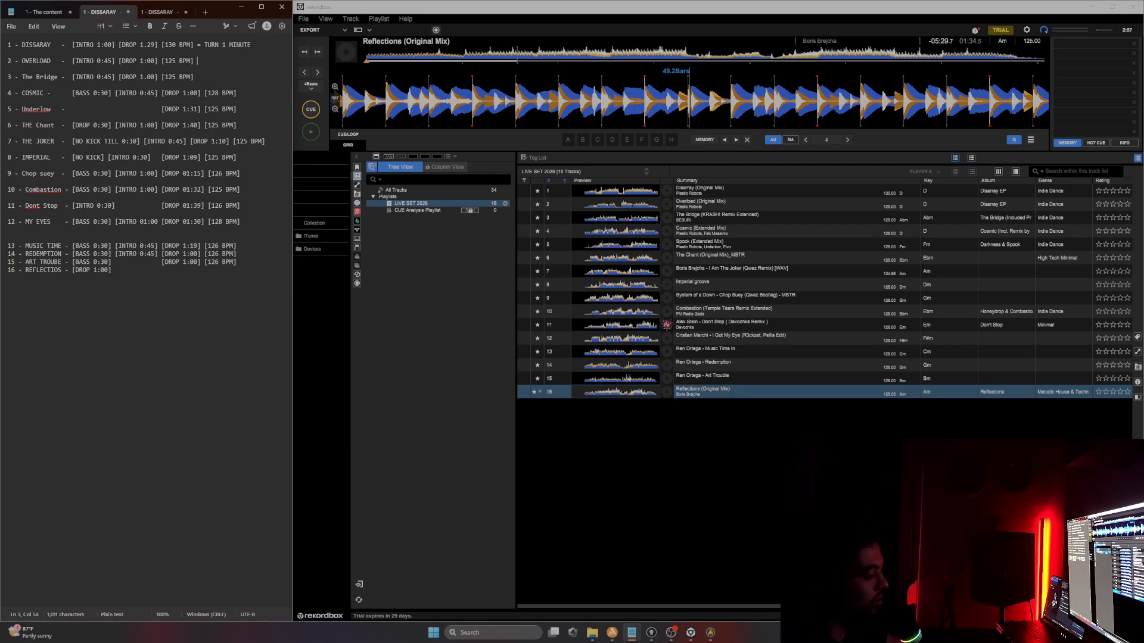
text(=)
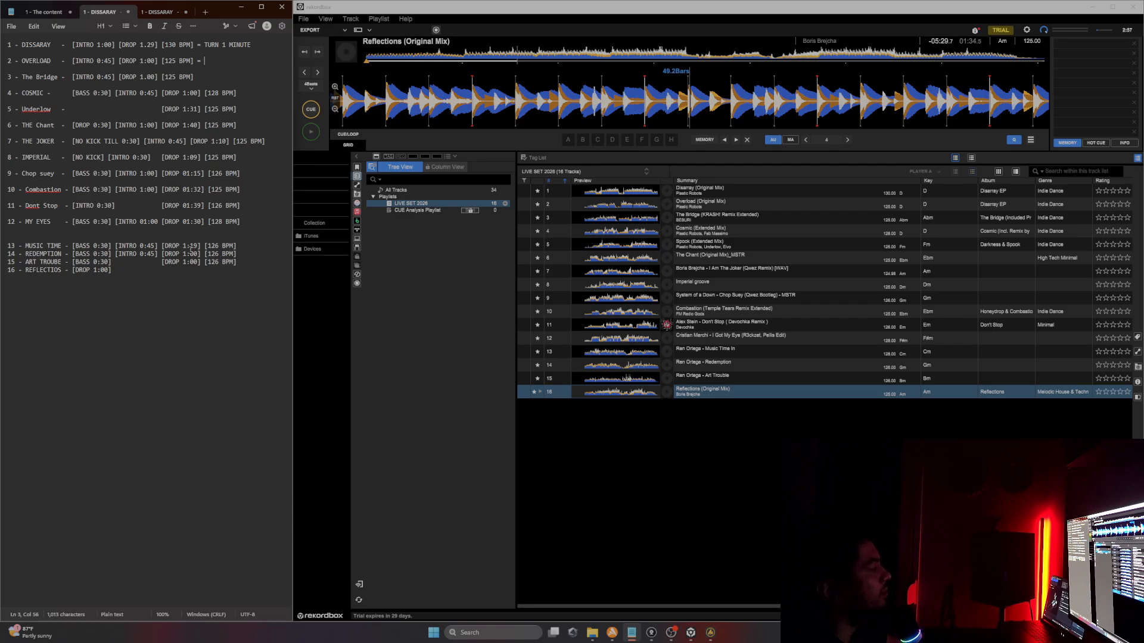
Step: Add a [125 BPM] tag after the drop tag on Reflections' line
drag(206, 249, 243, 262)
click(201, 270)
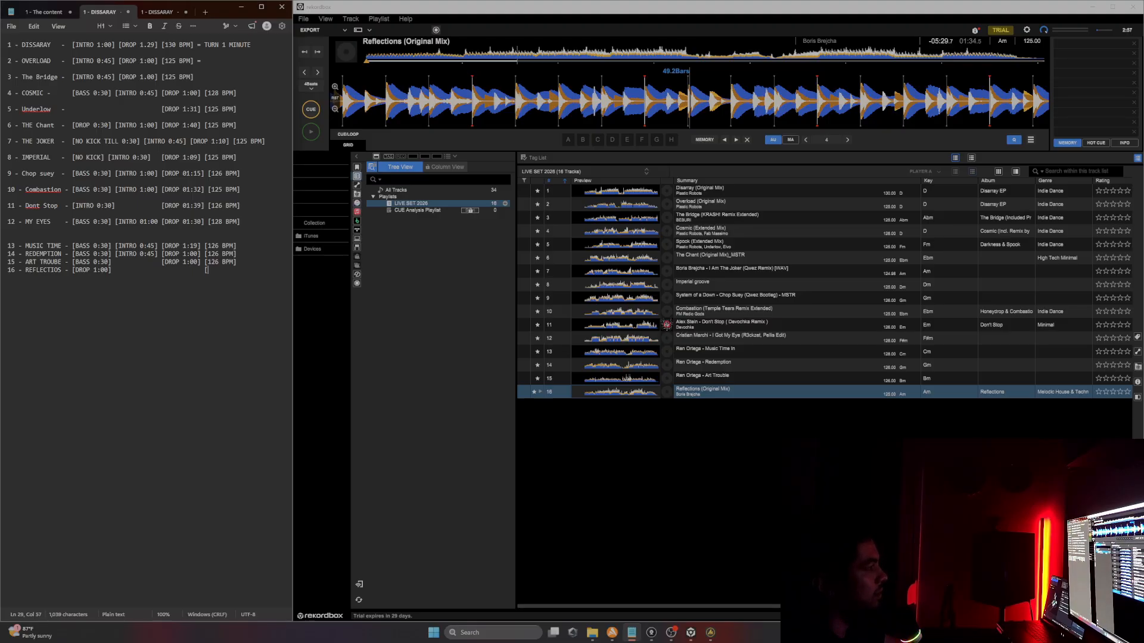
text(125 BPM)
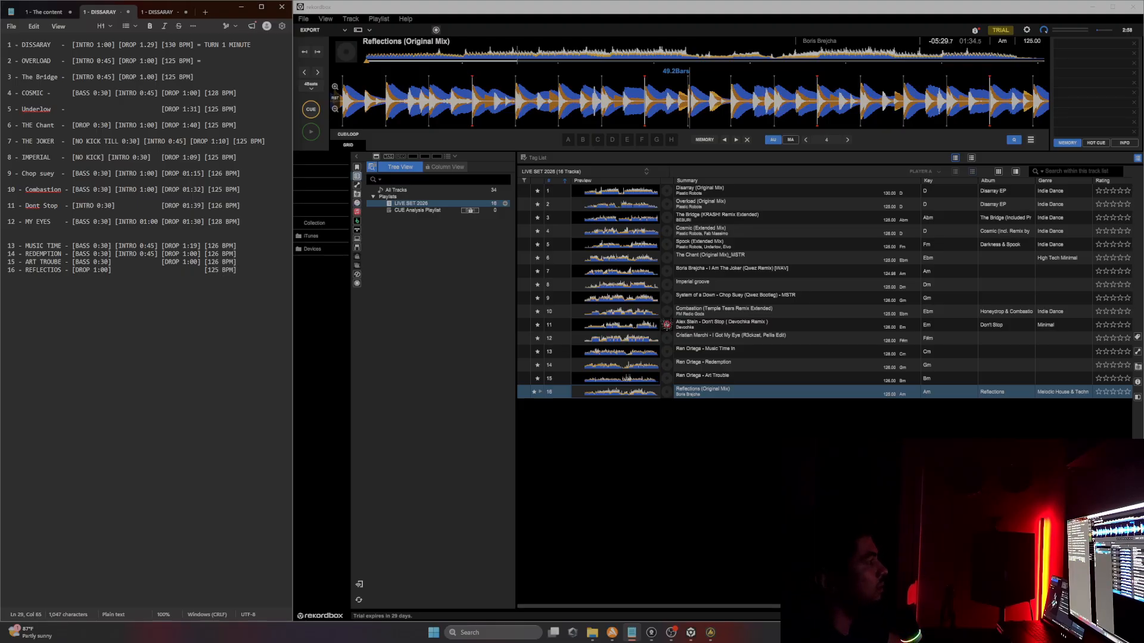
Step: Change Disarray's BPM tag to 126 BPM
click(164, 44)
drag(164, 45, 192, 40)
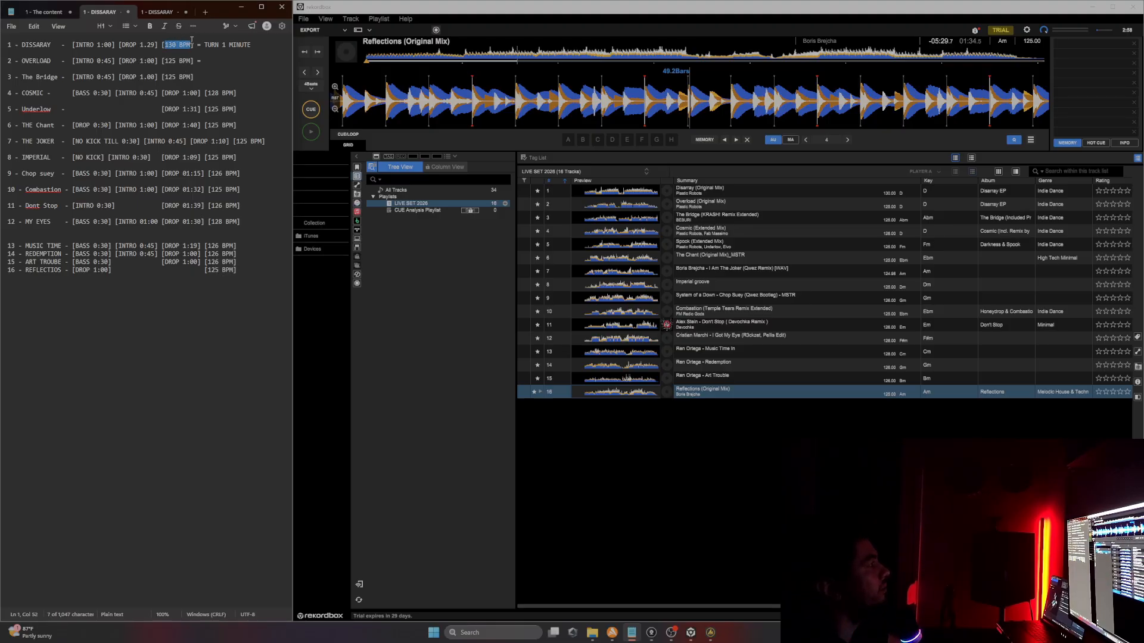
click(199, 67)
double_click(166, 61)
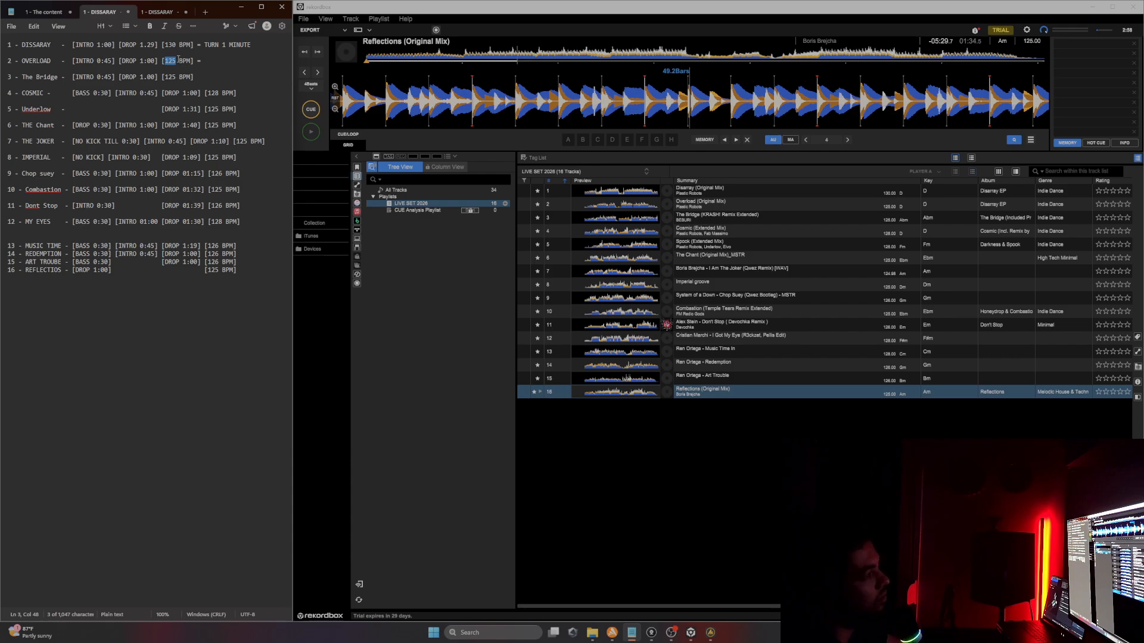
drag(177, 45, 166, 44)
text(128)
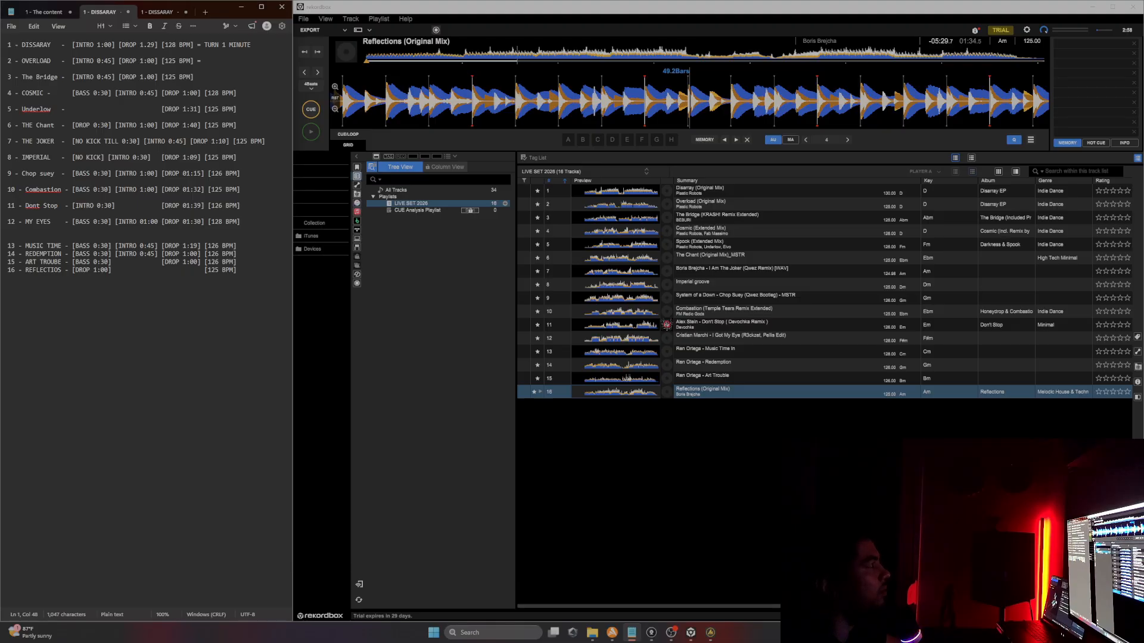
key(BackSpace)
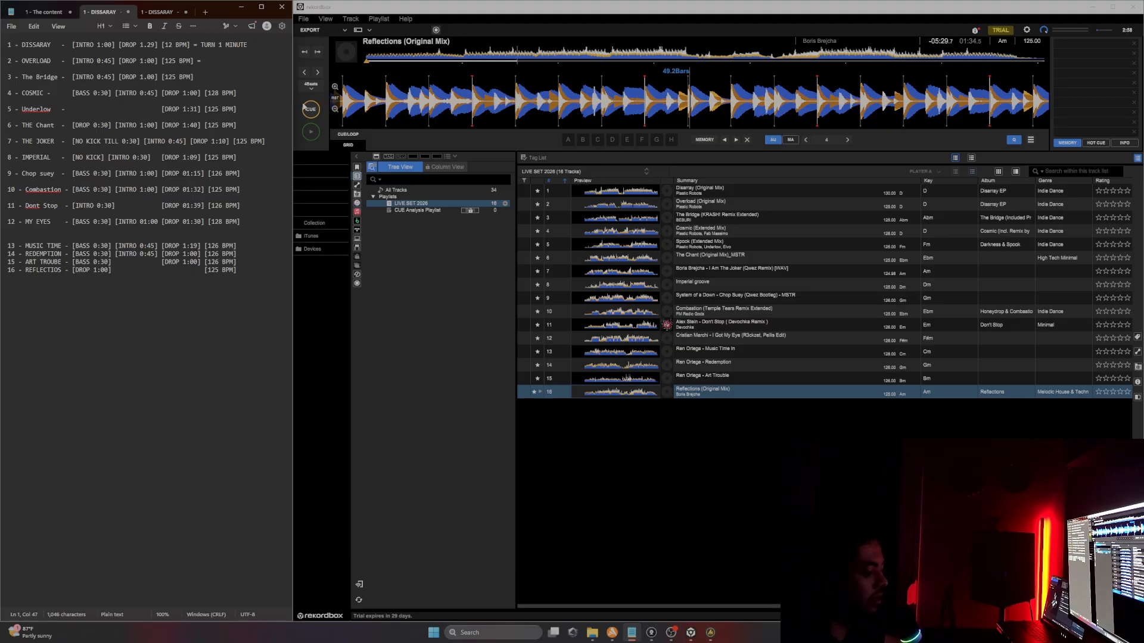
text(6)
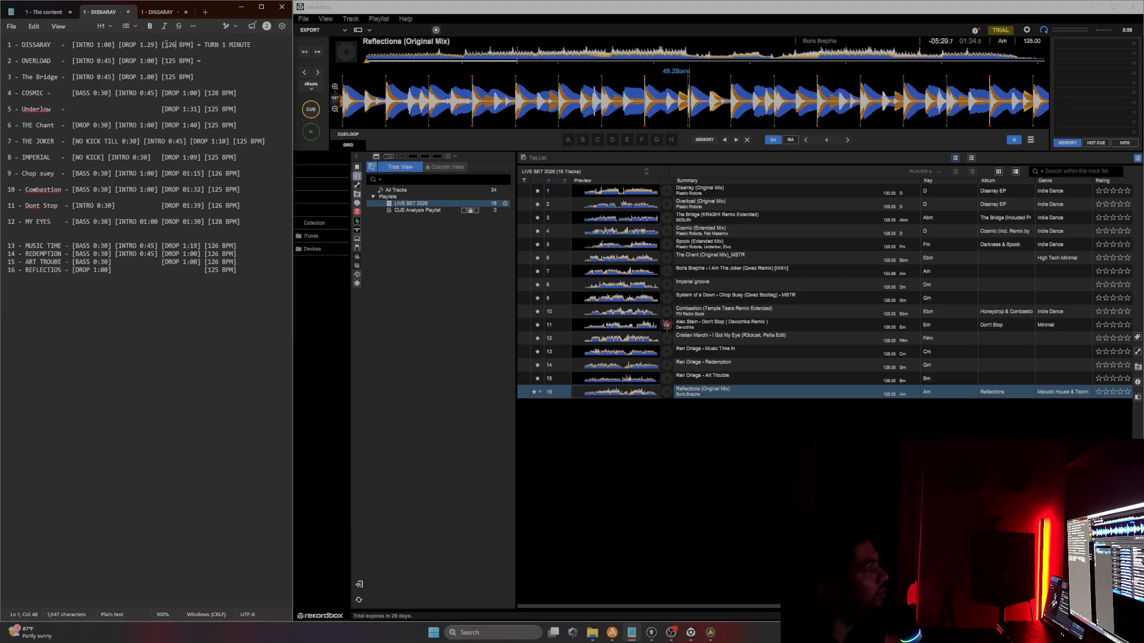
Step: Set the BPM tags on Overload's and The Bridge's lines to 126 BPM
triple_click(190, 51)
mouse_move(166, 45)
mouse_down()
mouse_move(192, 45)
mouse_move(176, 61)
mouse_up()
click(176, 62)
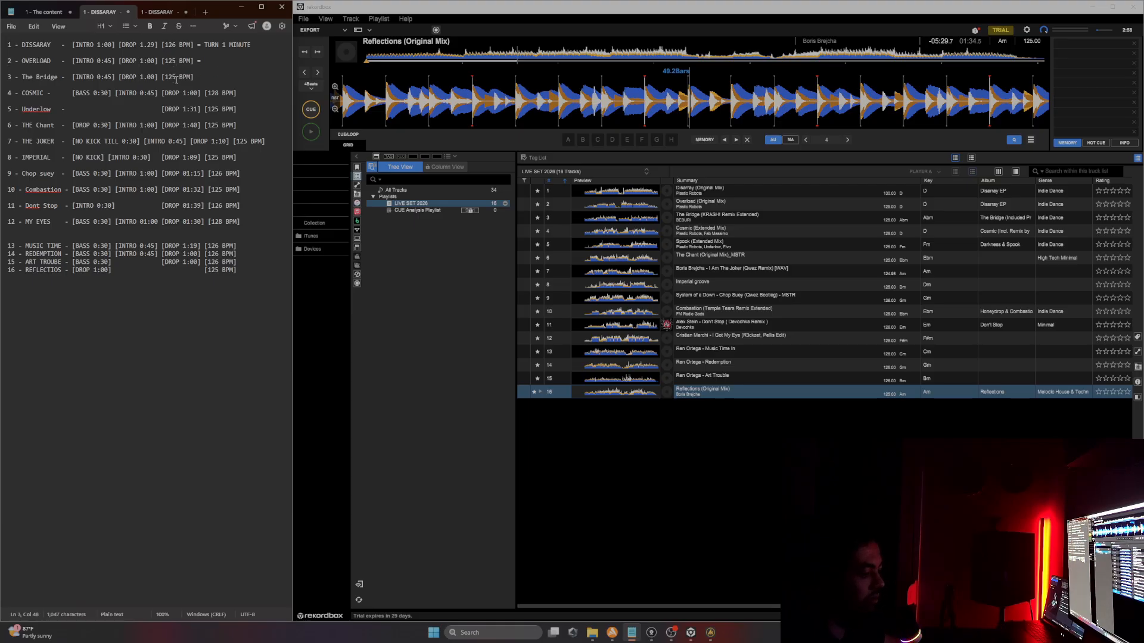
key(BackSpace)
text(6)
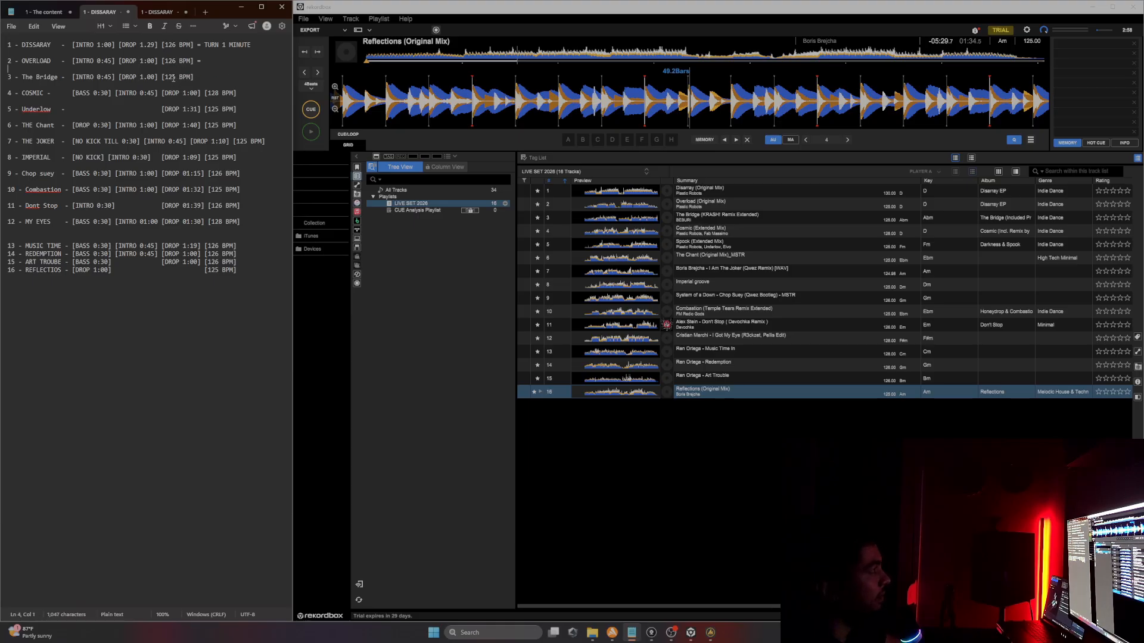
key(Delete)
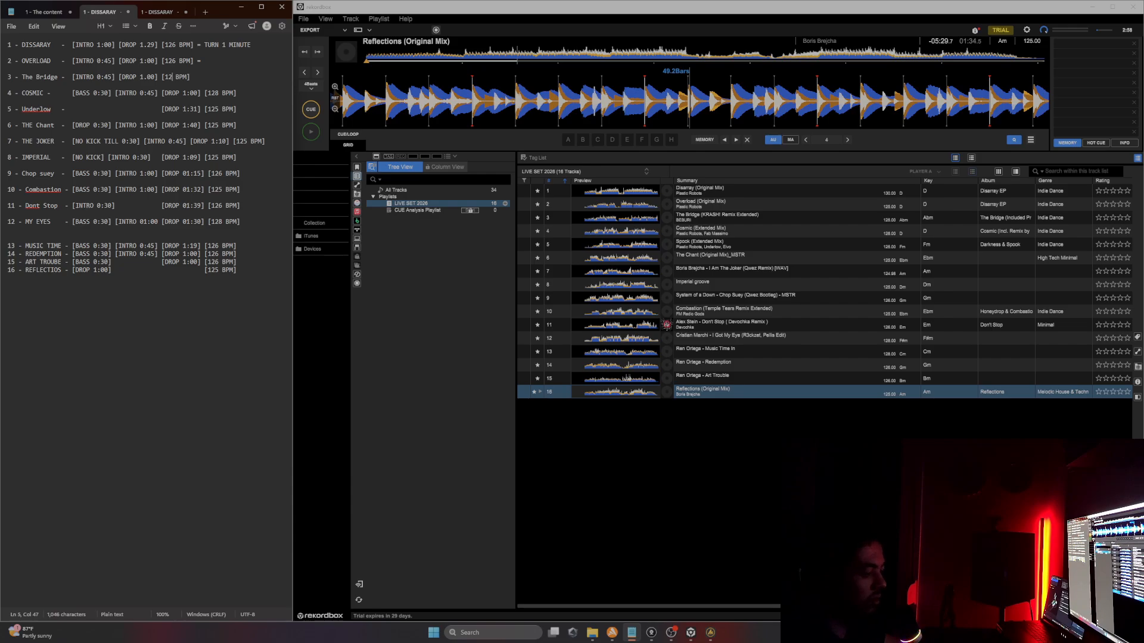
text(6)
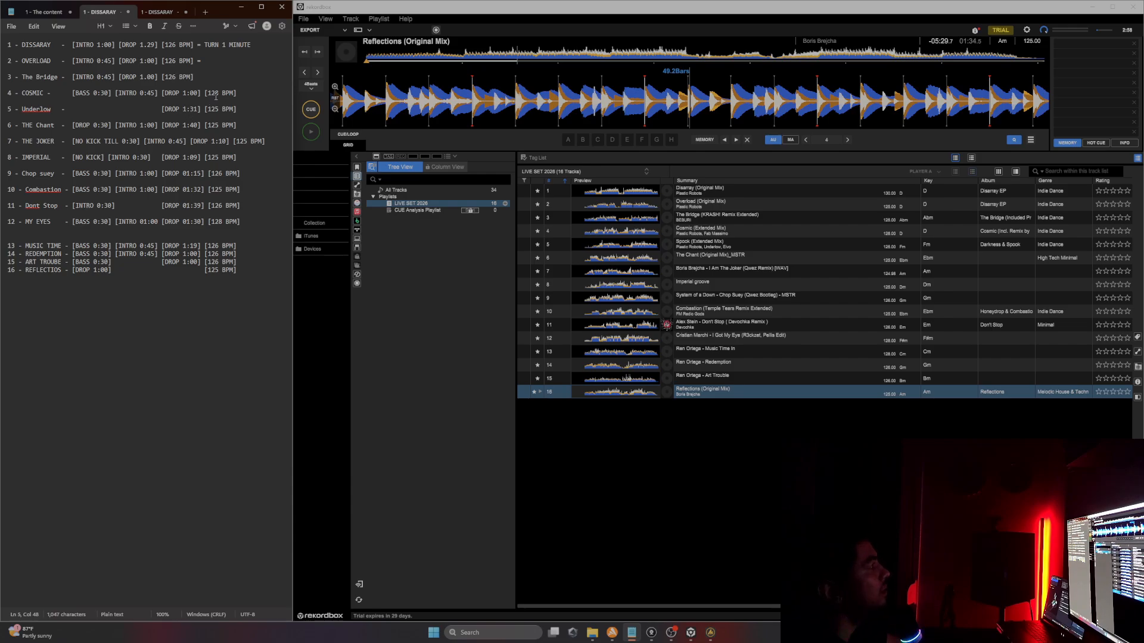
Step: Set Underlow's BPM tag to 128 BPM
mouse_move(207, 94)
mouse_down()
mouse_move(230, 92)
mouse_move(215, 95)
mouse_move(218, 109)
mouse_up()
click(218, 92)
click(218, 109)
key(Delete)
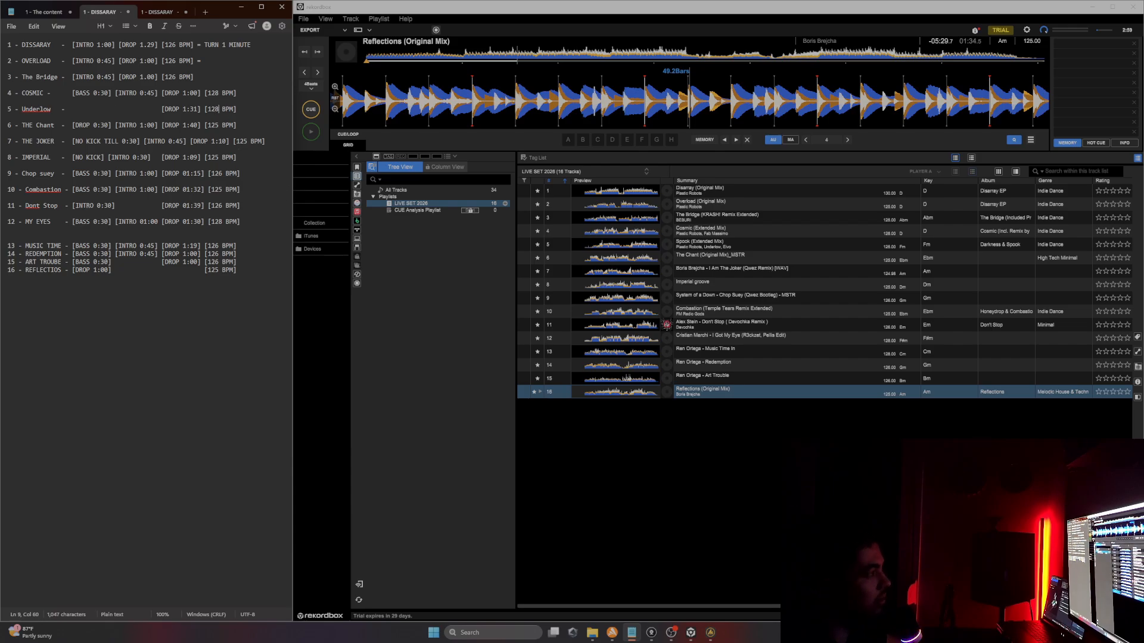
text(8)
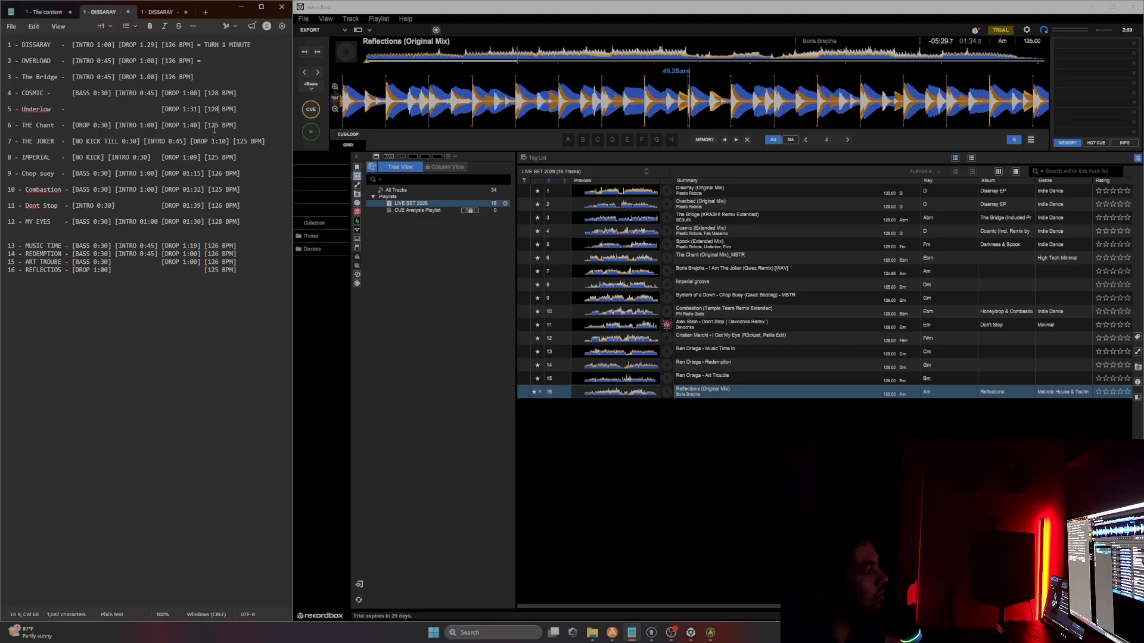
Step: Set the BPM tags on The Chant's and The Joker's lines to 126 BPM
drag(219, 125, 212, 128)
text(26)
click(248, 142)
key(BackSpace)
text(6)
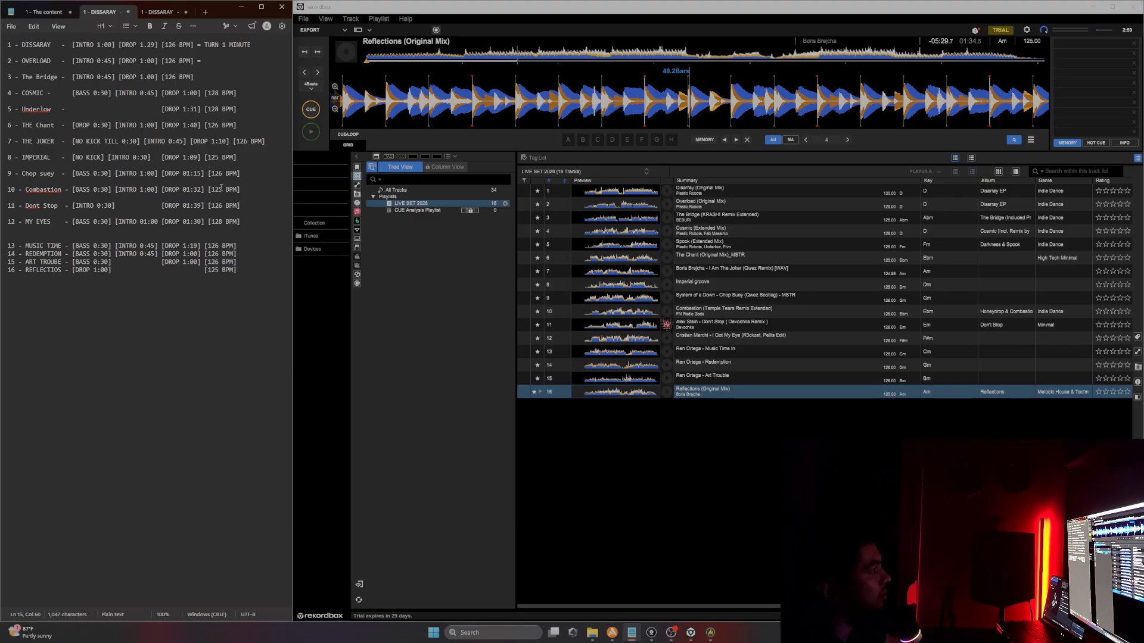
Step: Set Combastion's BPM tag to 128 BPM
key(BackSpace)
text(6)
click(223, 175)
drag(217, 190, 222, 189)
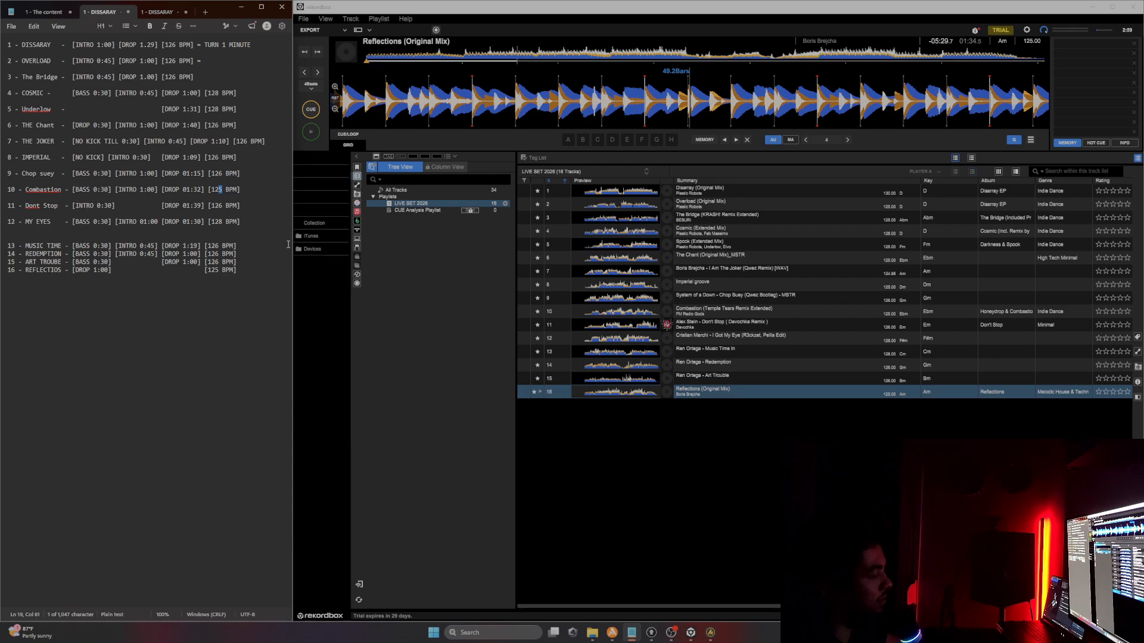
text(8)
click(218, 206)
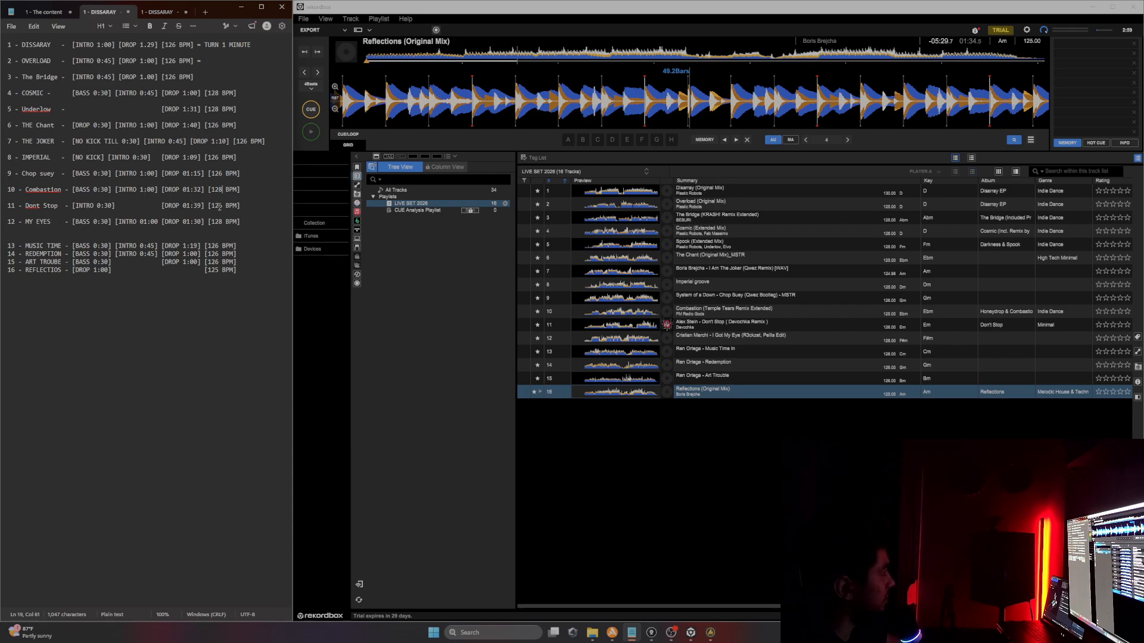
Step: Review the BPM tags on the MY EYES, The Bridge and Cosmic lines by selecting them
double_click(218, 221)
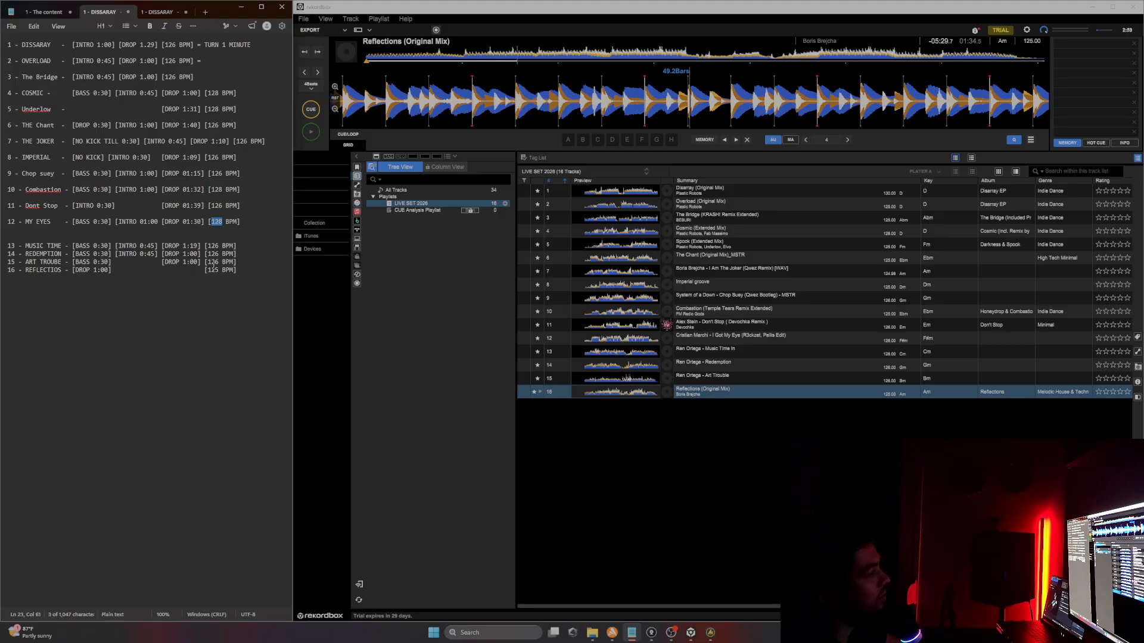
click(222, 223)
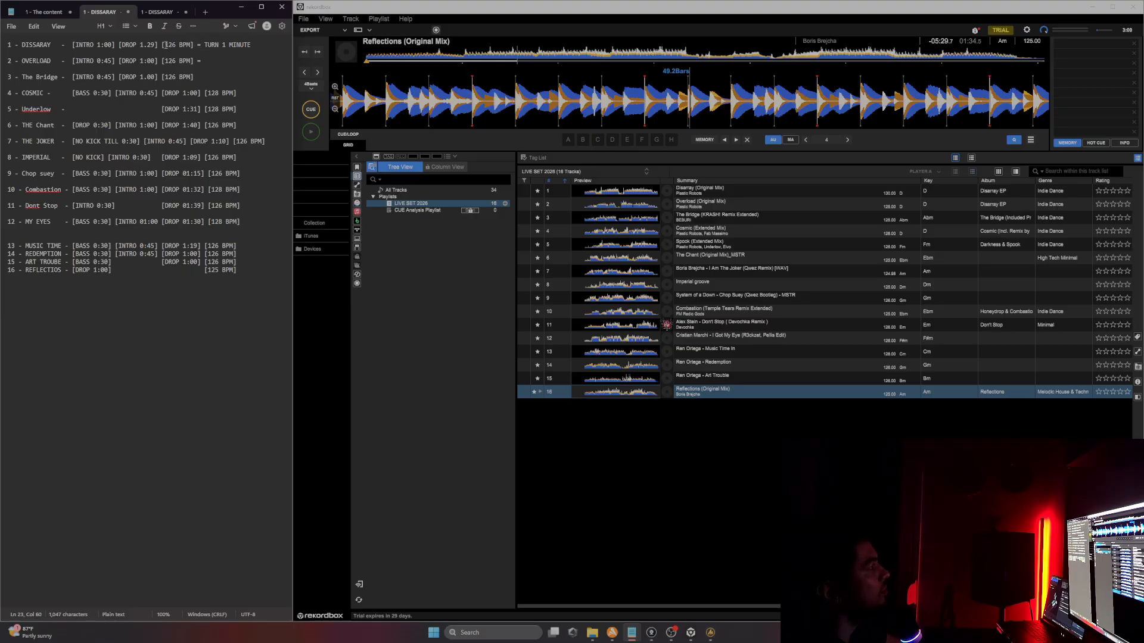
drag(162, 45, 194, 77)
click(176, 77)
double_click(214, 94)
drag(166, 77, 172, 77)
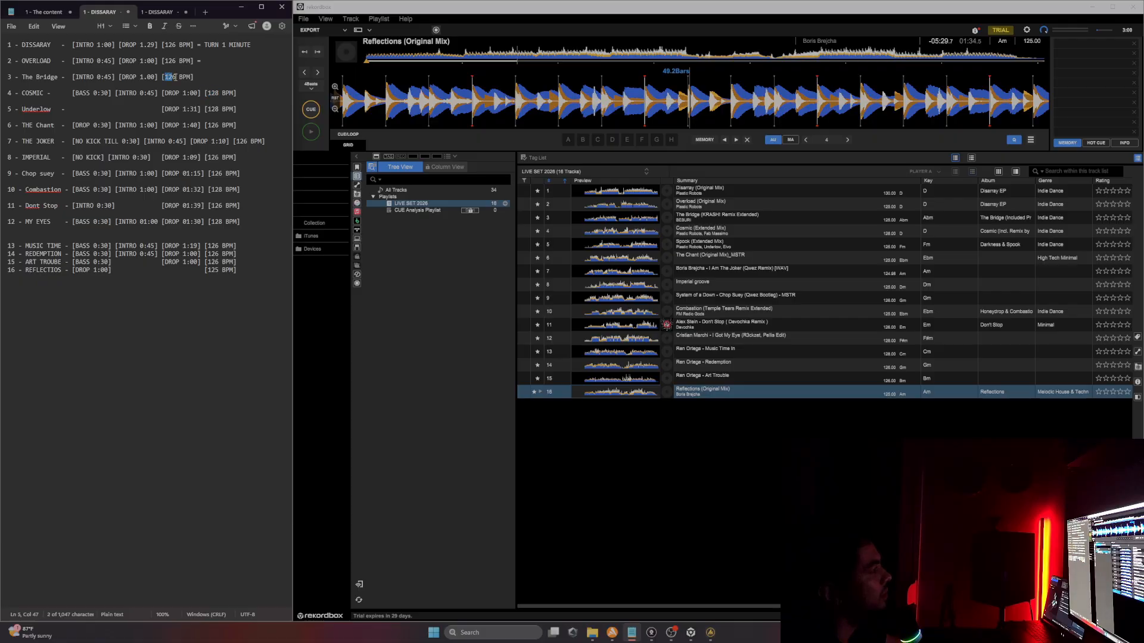
click(219, 94)
drag(212, 94, 219, 95)
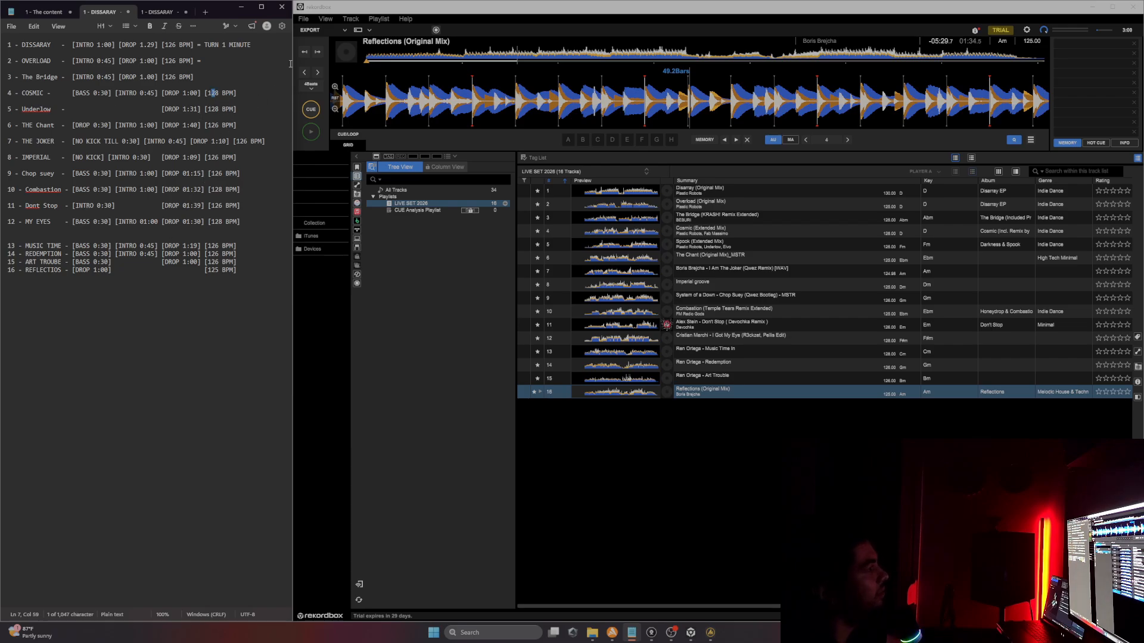
Step: Change Reflections' BPM tag to 126 BPM
click(226, 57)
drag(220, 270, 215, 270)
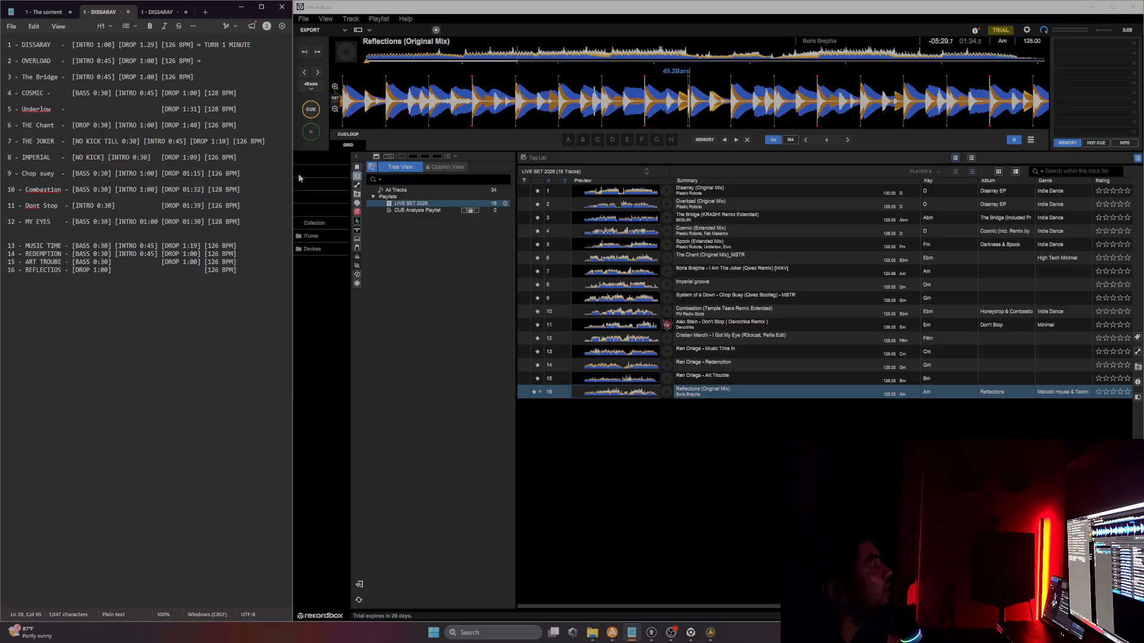
text(6)
Step: Copy "= TURN 1 MINUTE" from Disarray's line to the end of Overload's line
click(216, 62)
drag(14, 63, 195, 62)
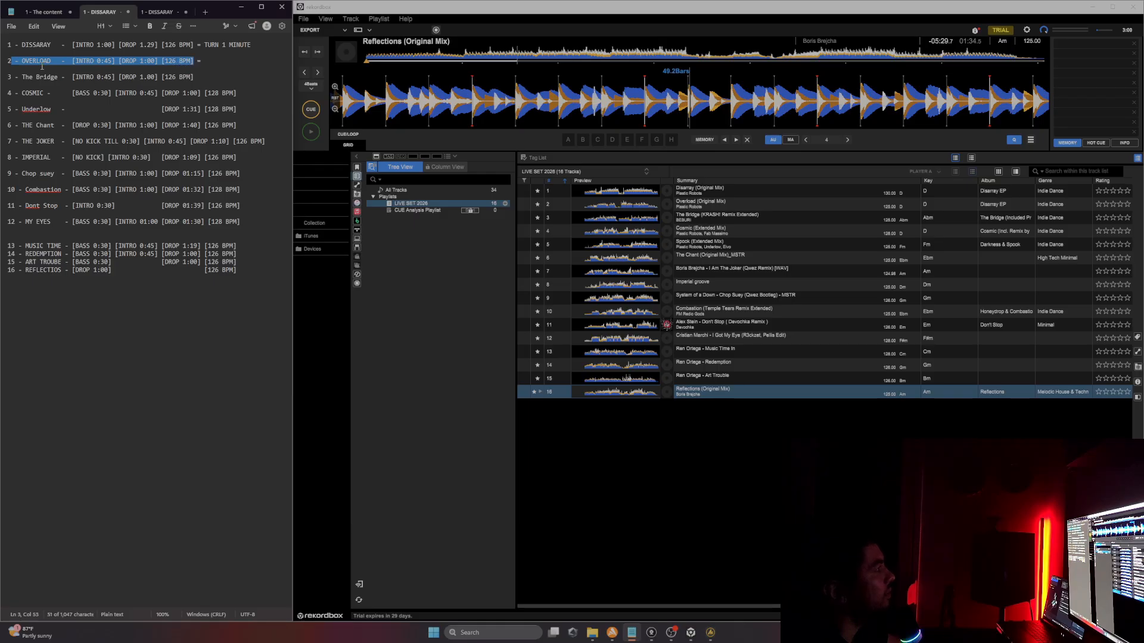
drag(18, 77, 187, 84)
click(58, 77)
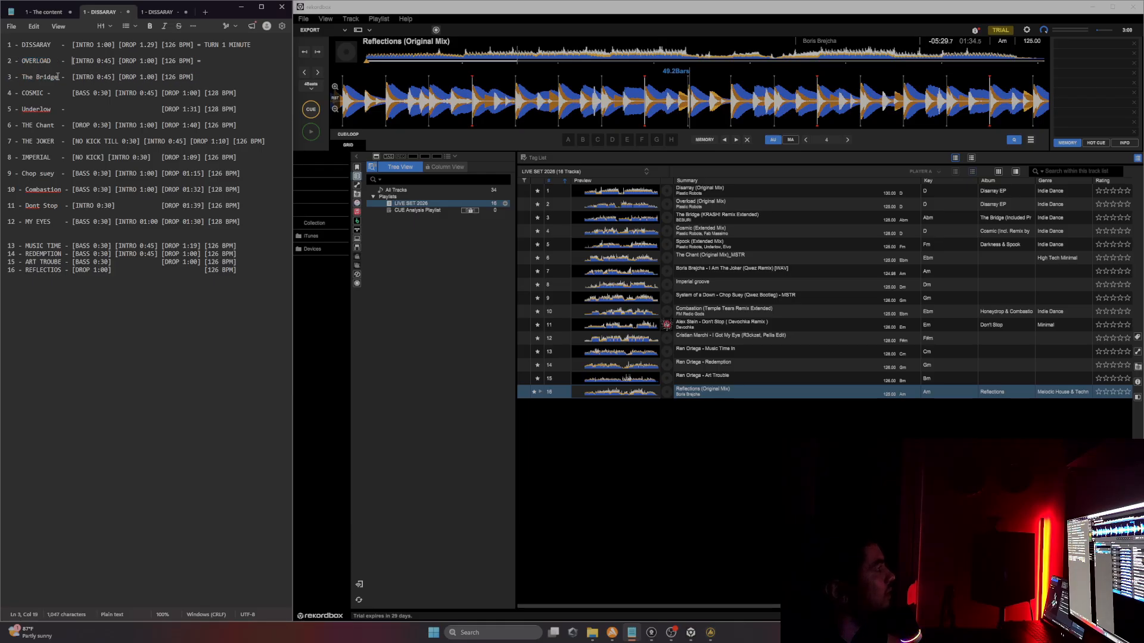
drag(72, 77, 118, 77)
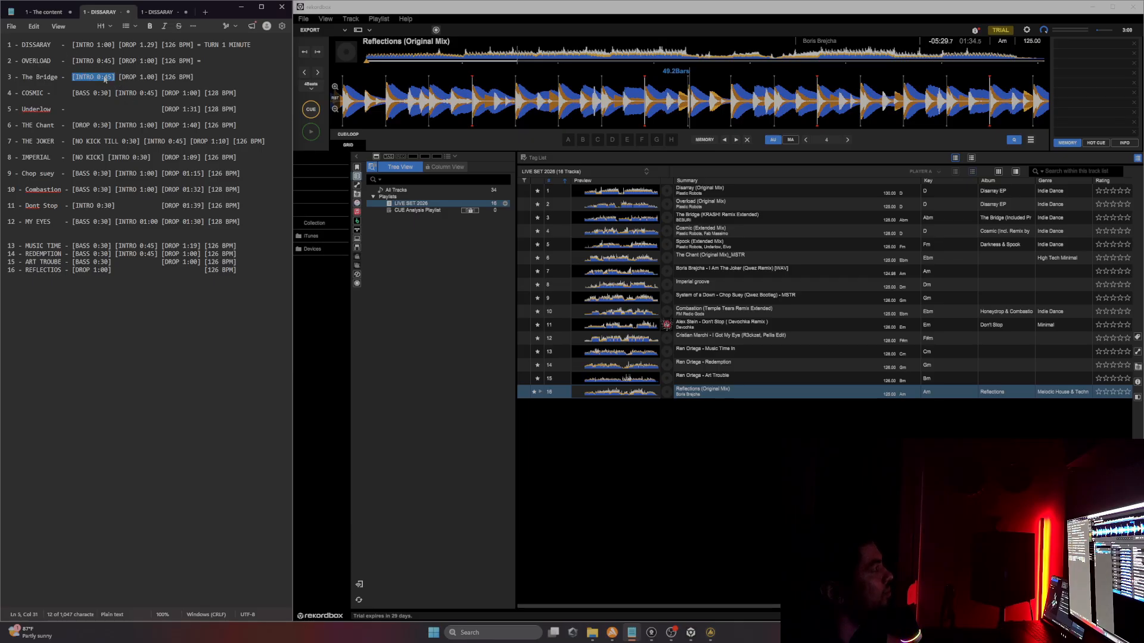
click(224, 62)
drag(252, 45, 205, 45)
key(ctrl+c)
click(210, 58)
key(ctrl+v)
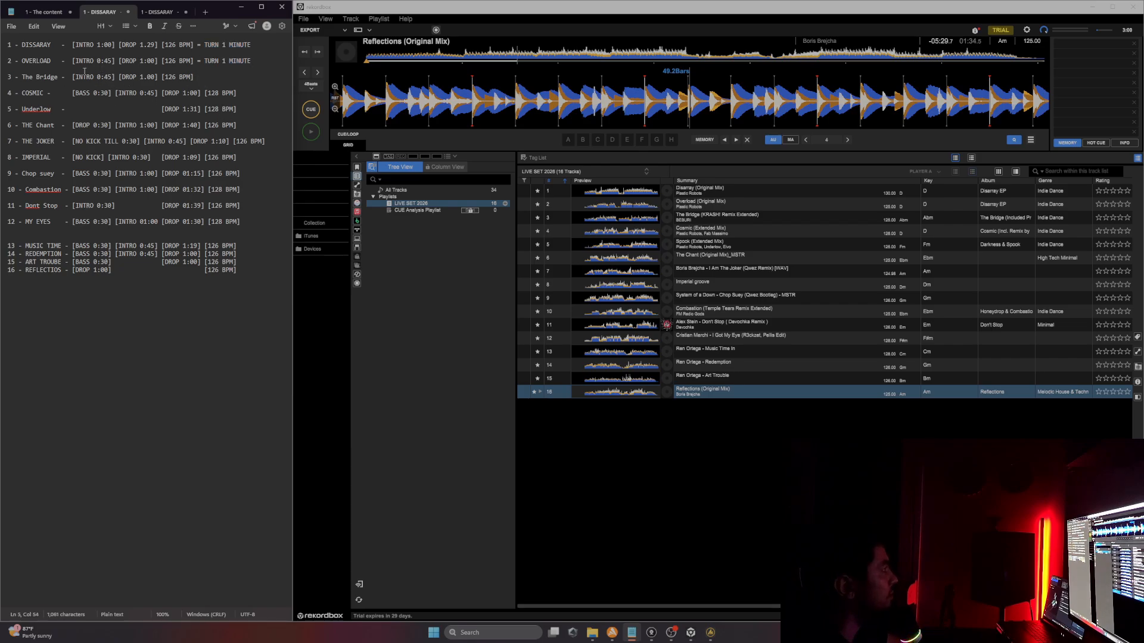
Step: Compare the bass and intro tags on The Bridge's and Cosmic's lines by selecting them
drag(69, 77, 111, 93)
click(194, 78)
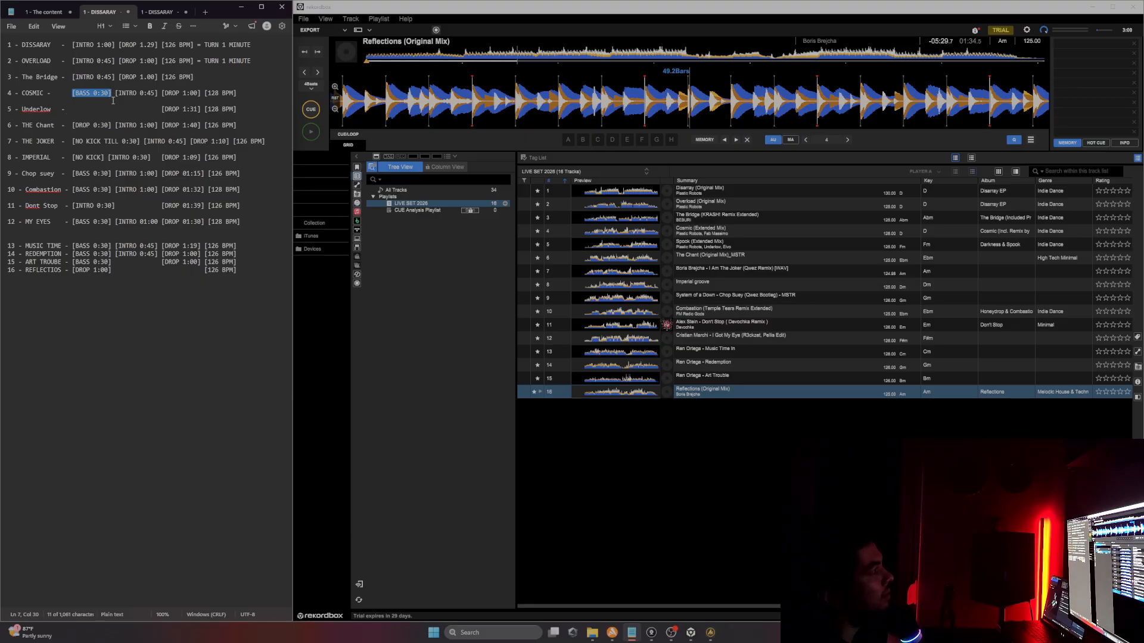
click(140, 97)
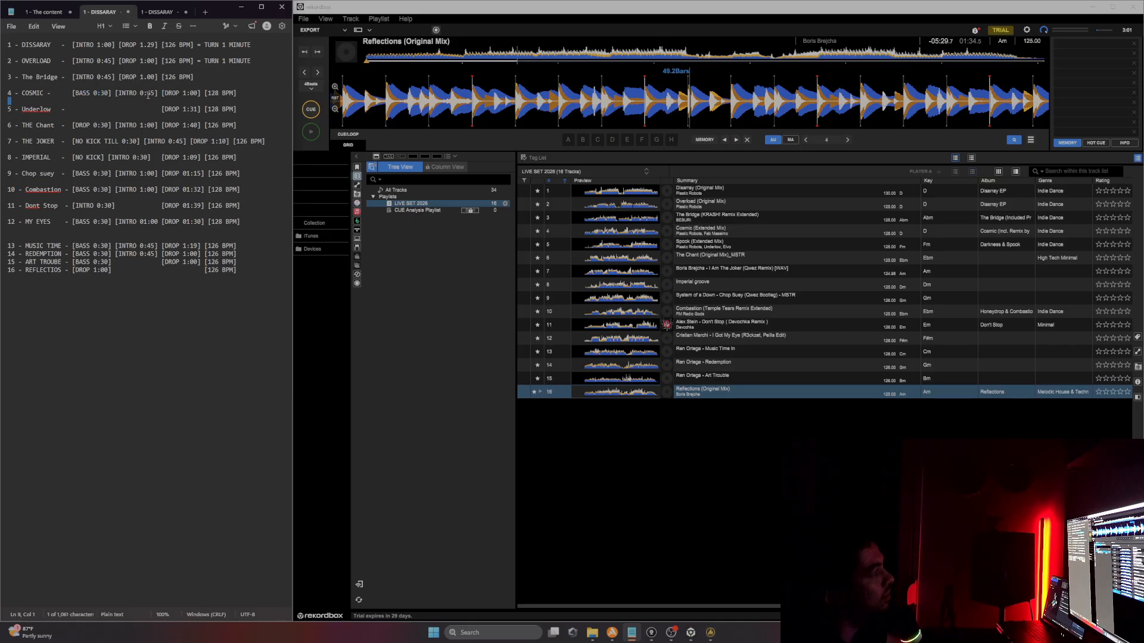
triple_click(140, 97)
click(140, 97)
drag(73, 94, 113, 93)
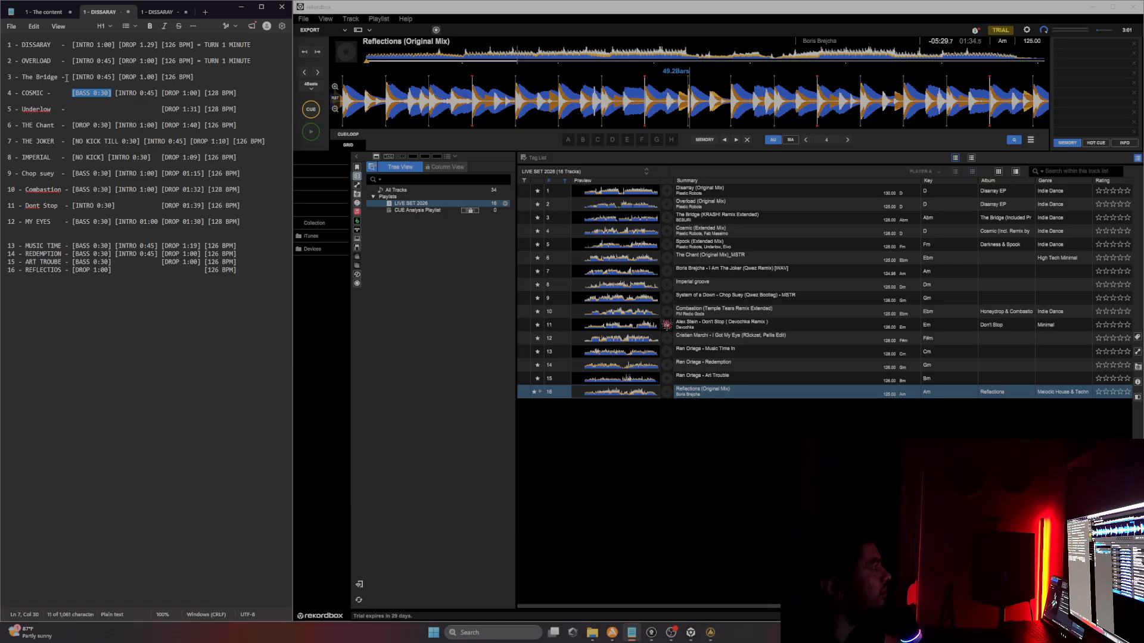
drag(71, 77, 113, 78)
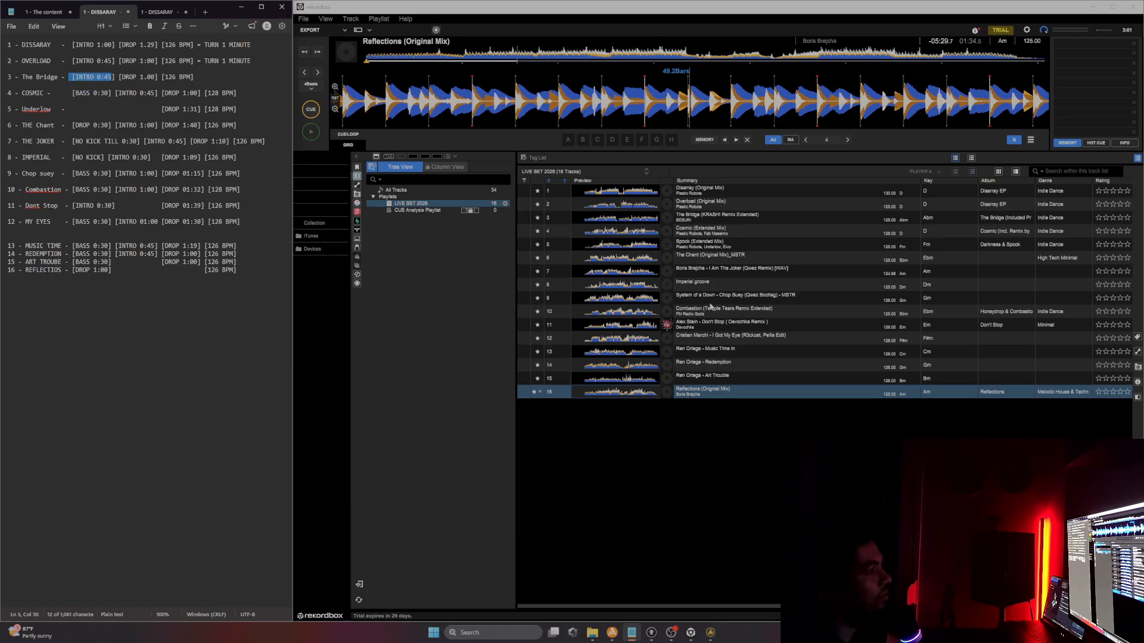
Step: Load Cosmic (Extended Mix) onto the deck in rekordbox, play it and jump ahead in the track
click(747, 233)
double_click(749, 234)
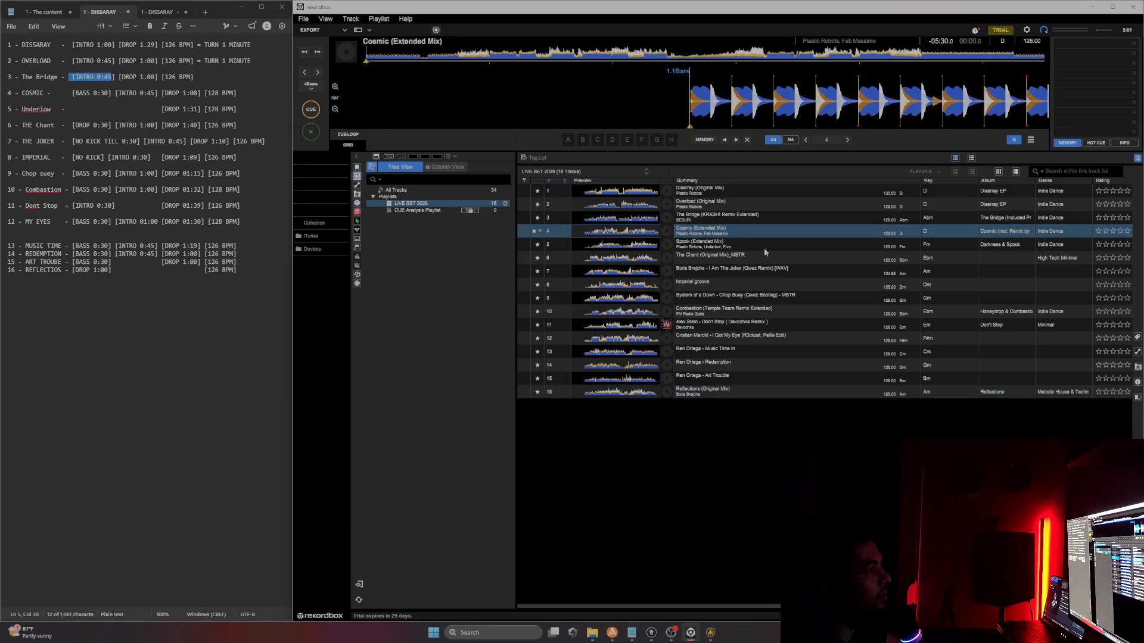
click(308, 136)
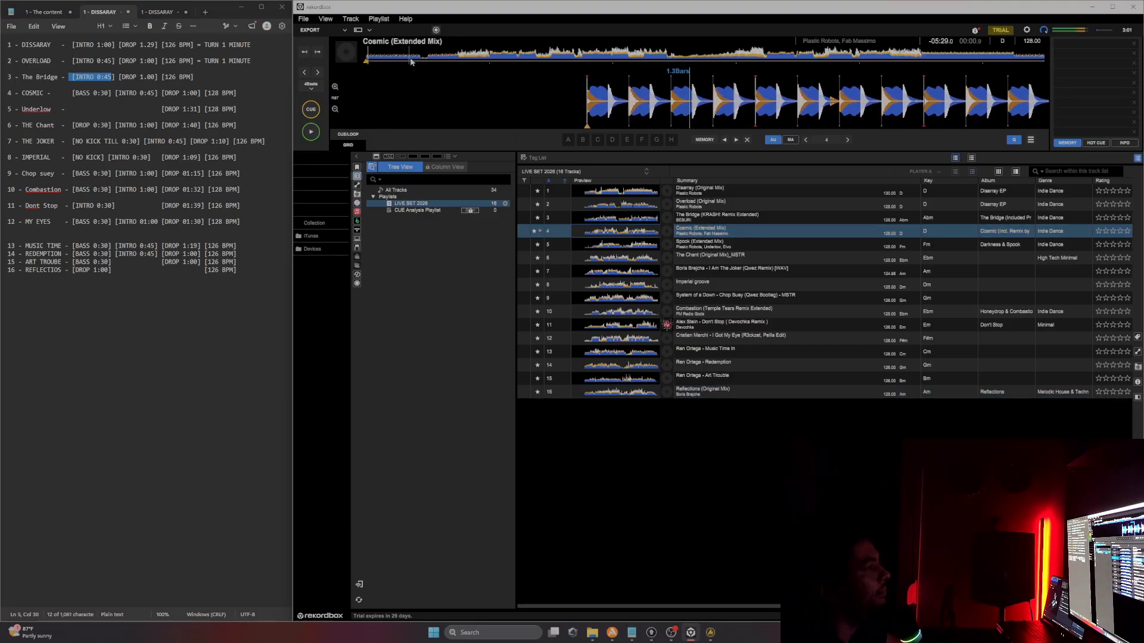
click(422, 57)
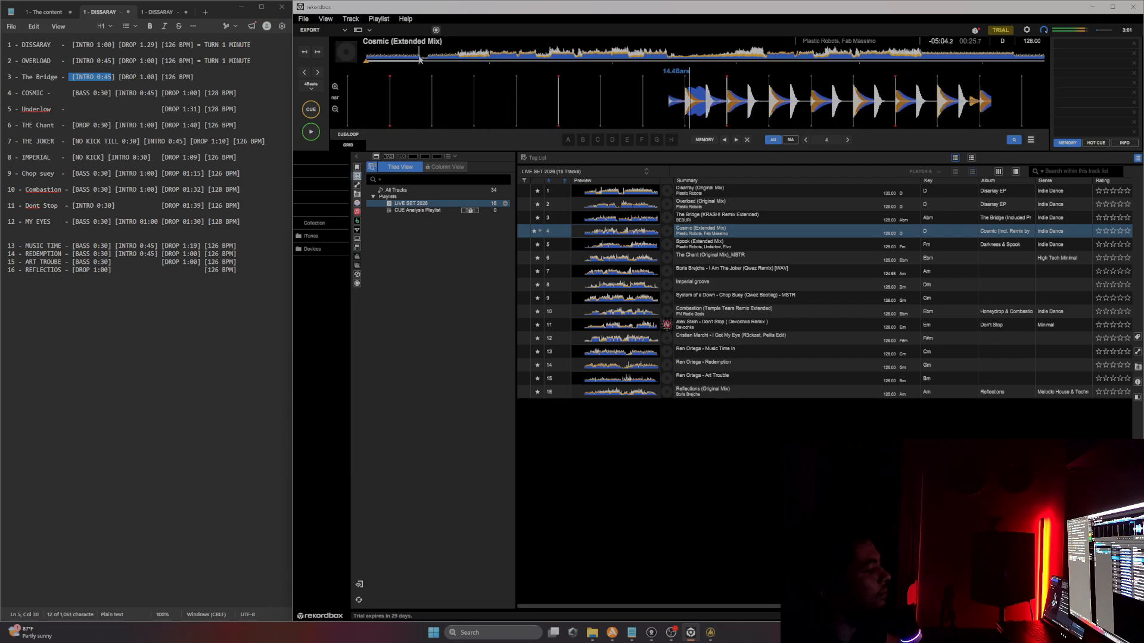
Step: Jump to later points in Cosmic (Extended Mix) on the deck and pause playback
click(456, 58)
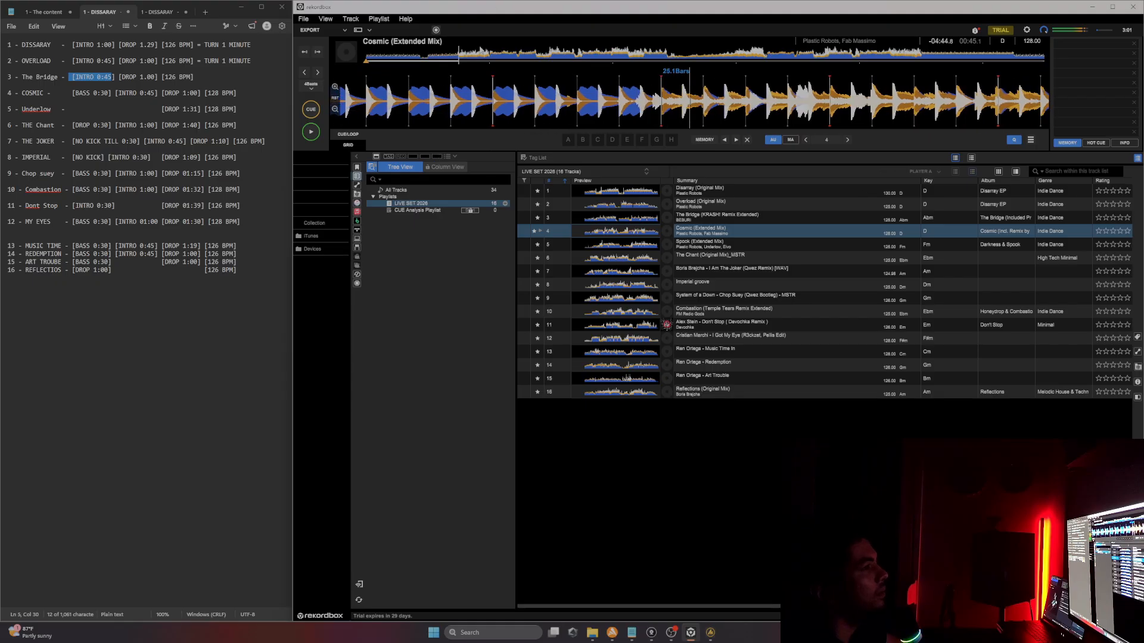
click(427, 55)
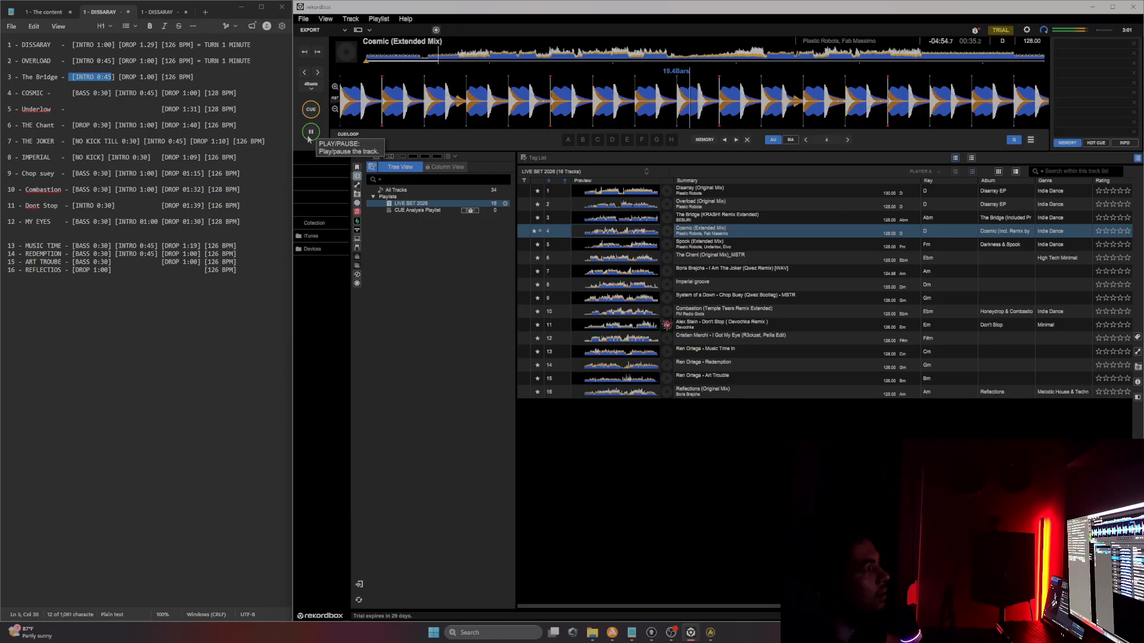
click(310, 132)
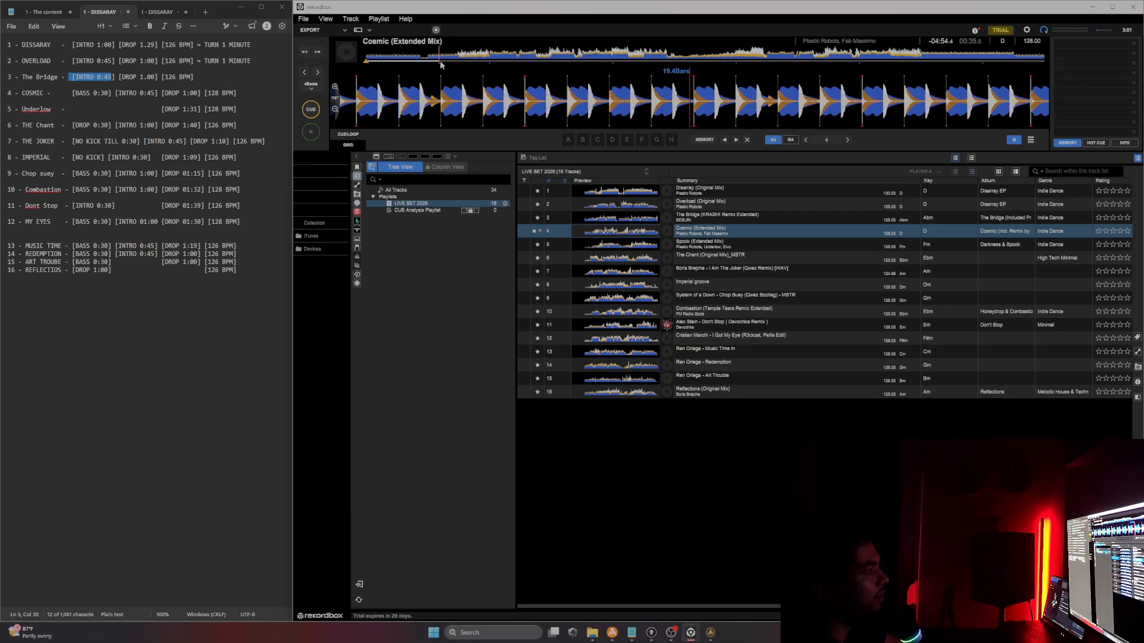
Step: Copy "= TURN 1 MINUTE" from Overload's line to the end of The Bridge's line
drag(69, 77, 119, 77)
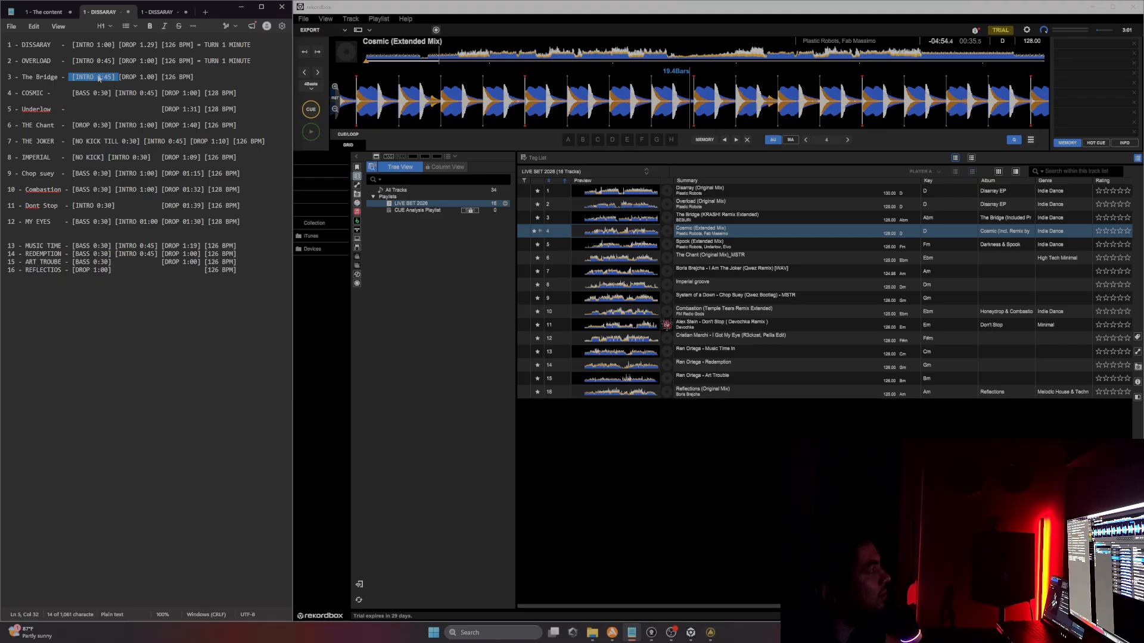
drag(253, 62, 196, 65)
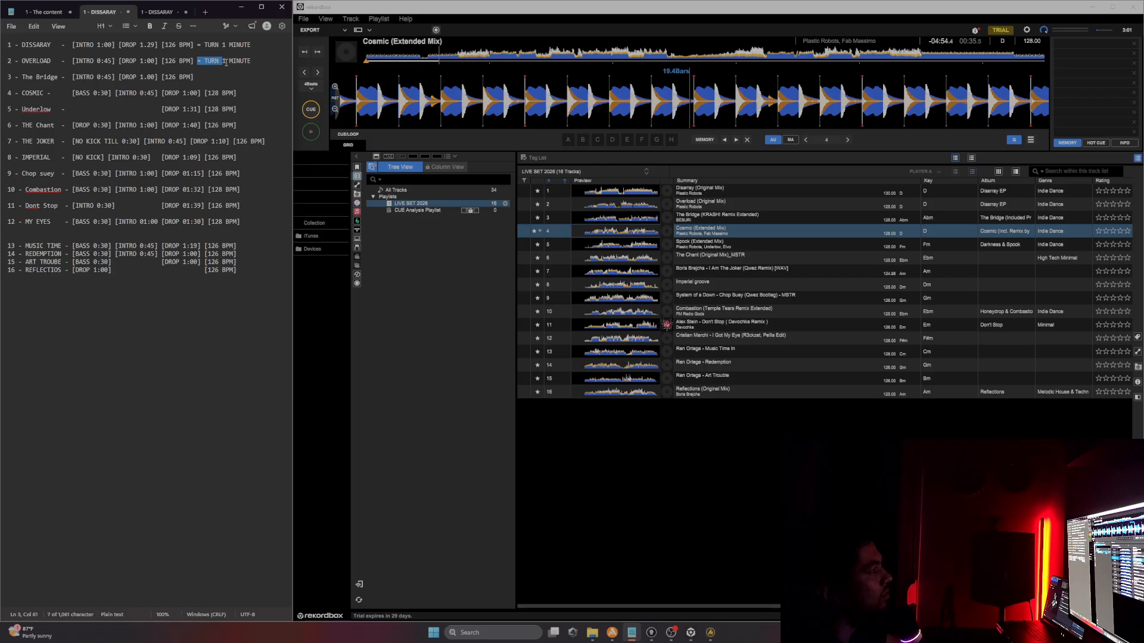
key(ctrl+c)
click(208, 76)
key(ctrl+v)
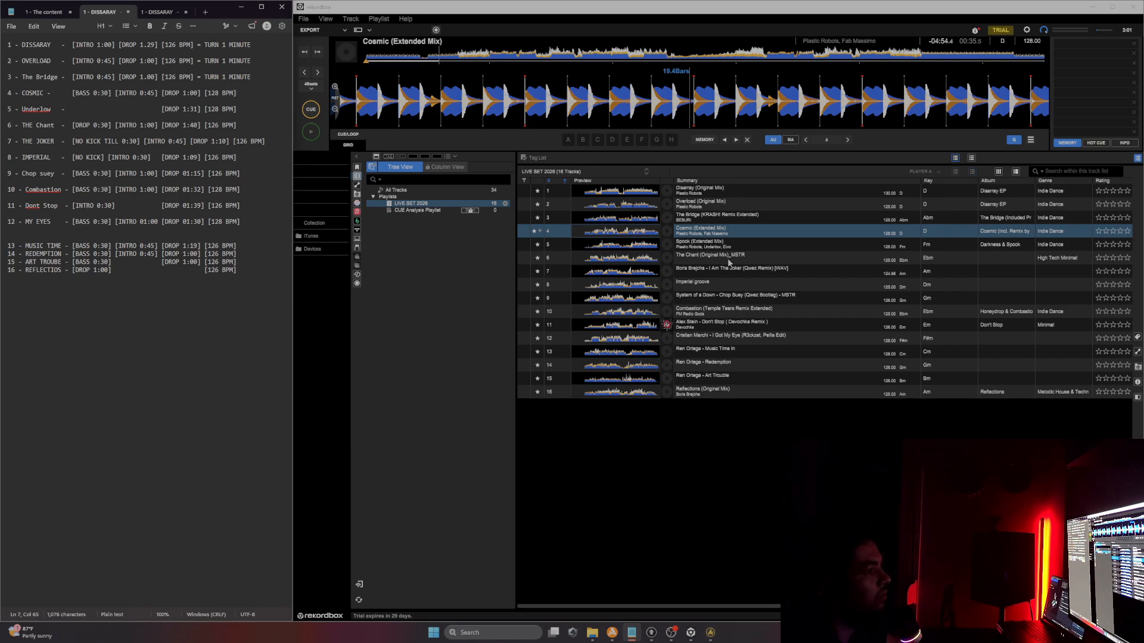
Step: Load Spook (Extended Mix) onto the deck and add "= TURN 1 MINUTE" to the end of Cosmic's line
click(779, 248)
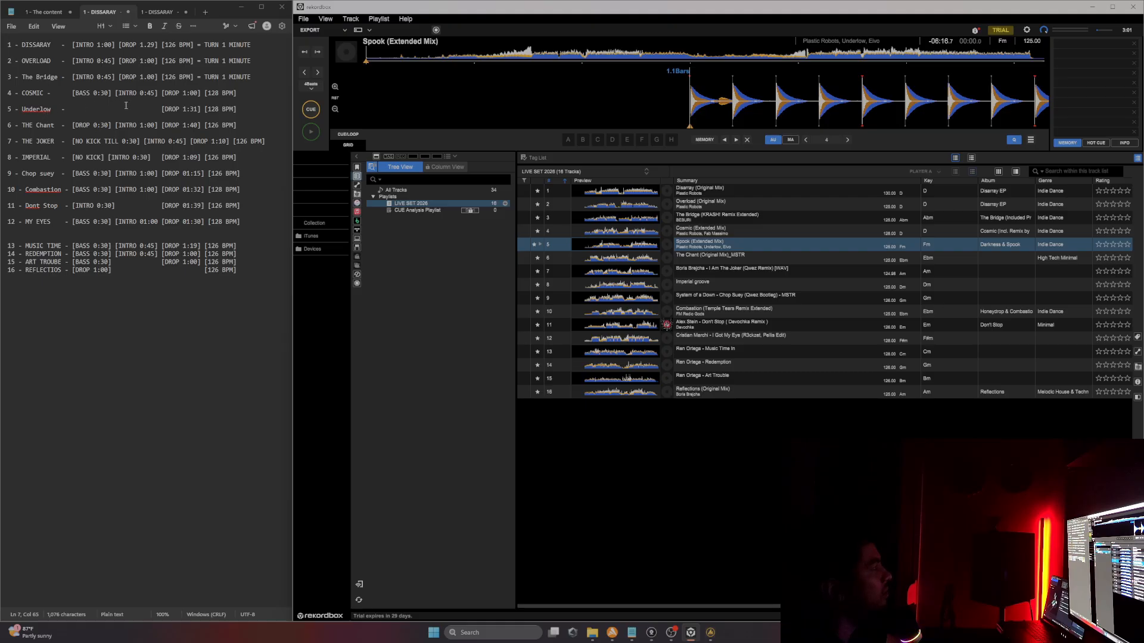
drag(159, 110, 192, 111)
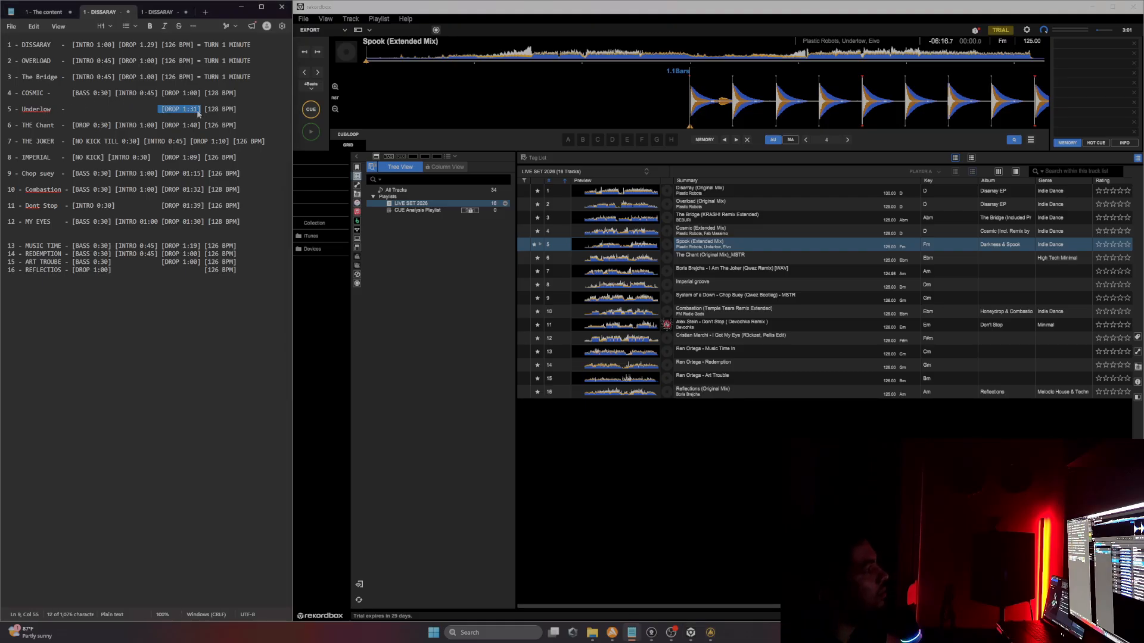
click(253, 84)
text(=)
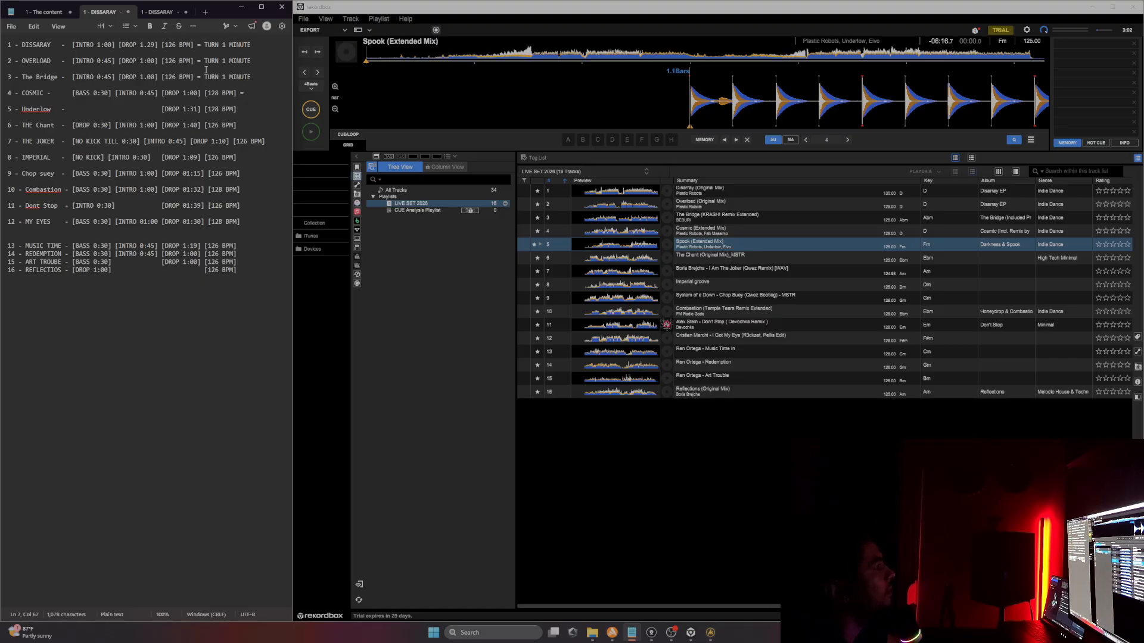
mouse_move(207, 79)
mouse_down()
mouse_move(257, 78)
mouse_move(198, 78)
mouse_up()
click(242, 94)
key(ctrl+v)
Step: Widen the text editor window and start a transition cue with "=" at the end of Underlow's line
drag(292, 119, 336, 119)
click(62, 109)
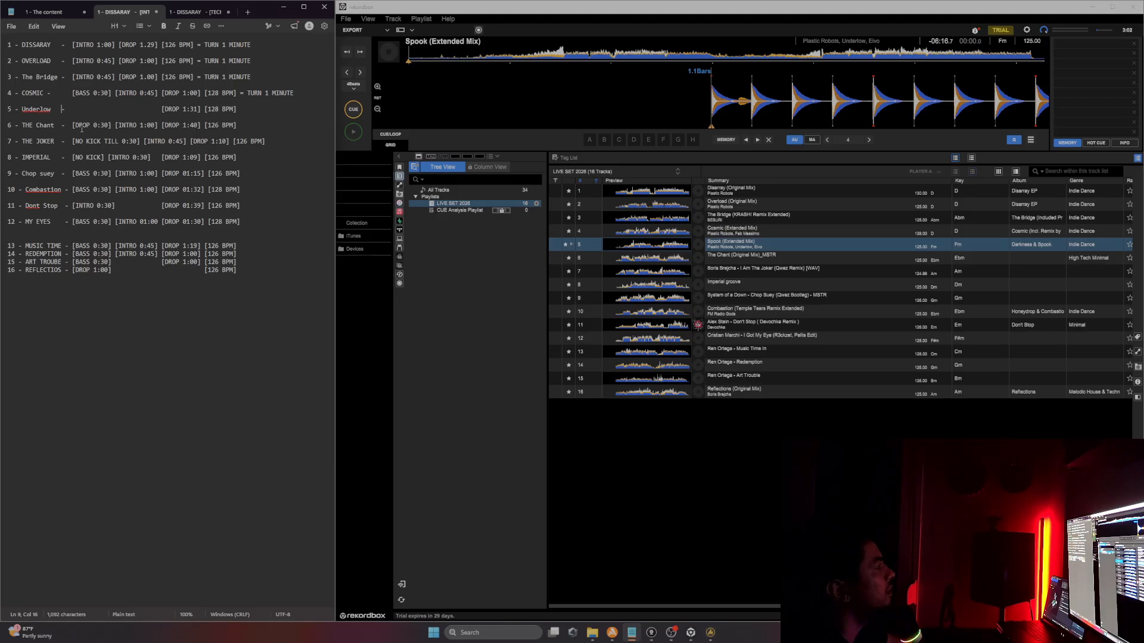
drag(69, 125, 110, 125)
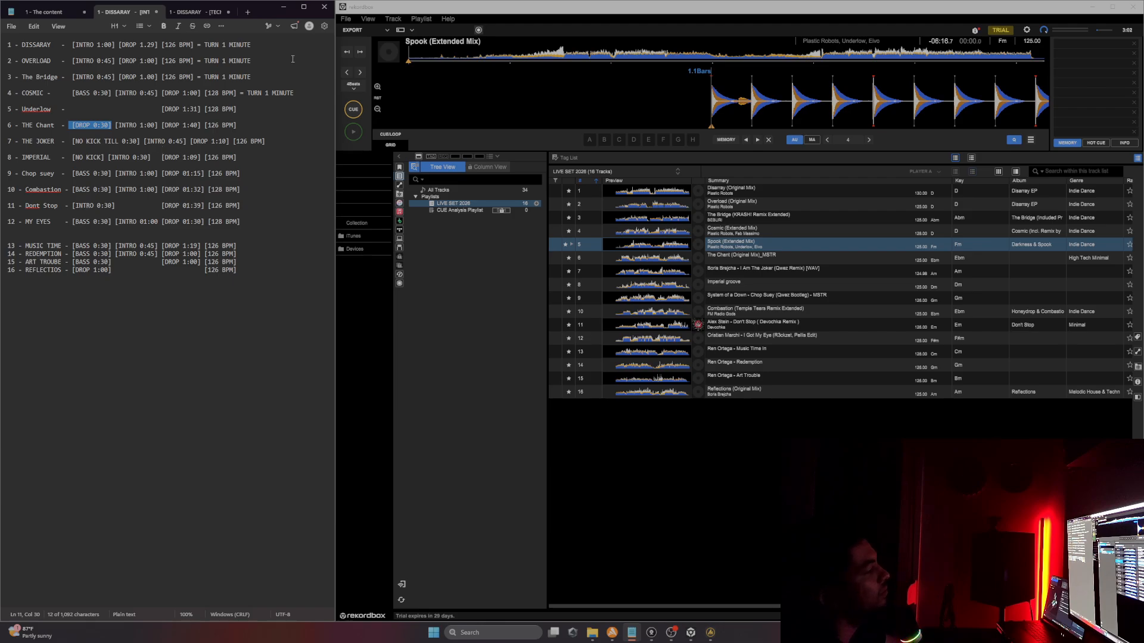
click(249, 110)
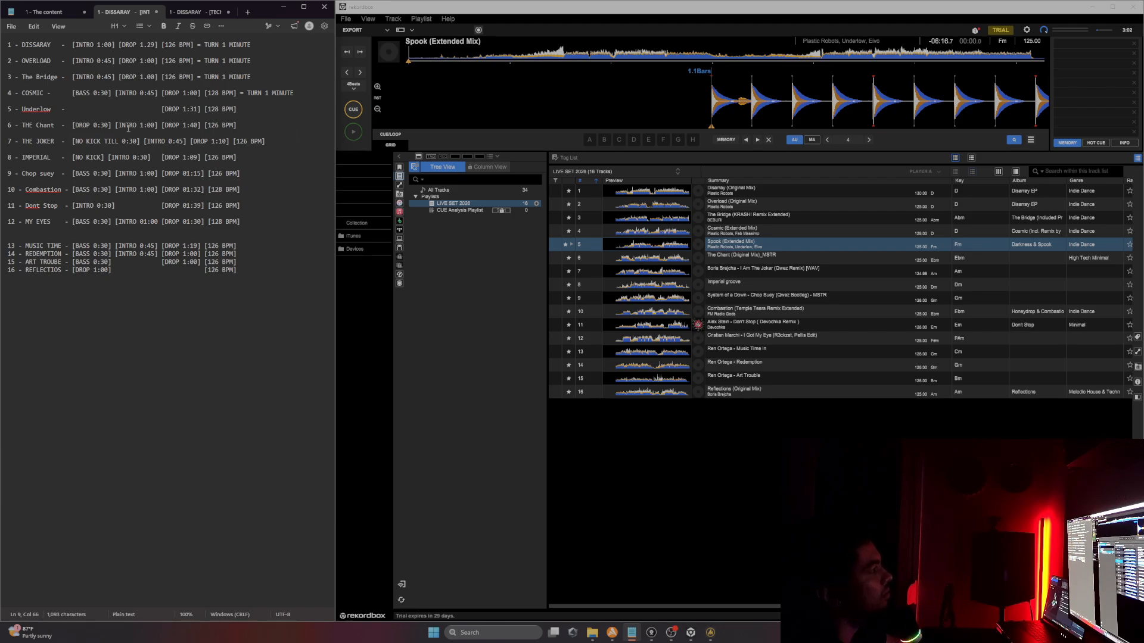
drag(182, 127, 202, 126)
click(267, 105)
double_click(250, 104)
key(End)
text(=)
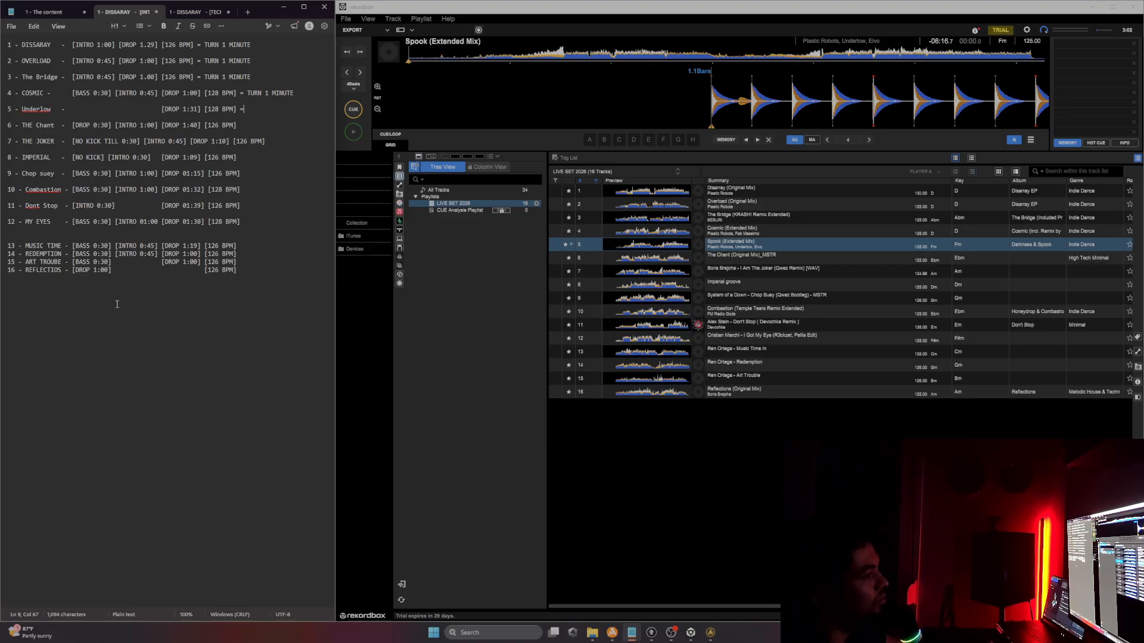
Step: Load The Chant (Original Mix)_MSTR onto the deck, jump ahead in it and play it
double_click(783, 255)
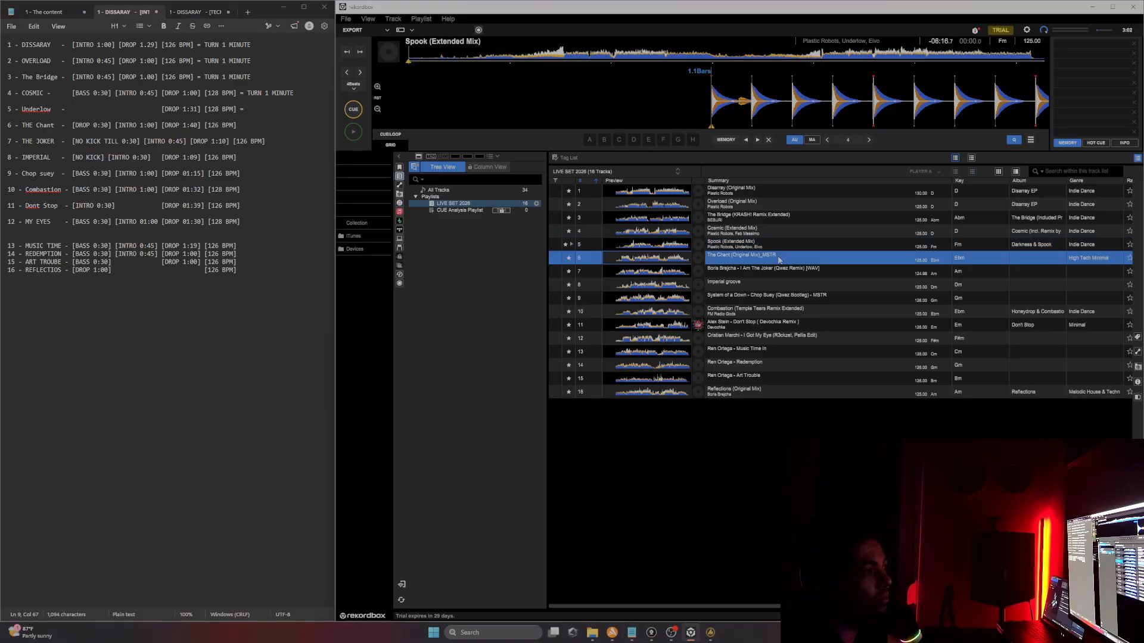
click(458, 60)
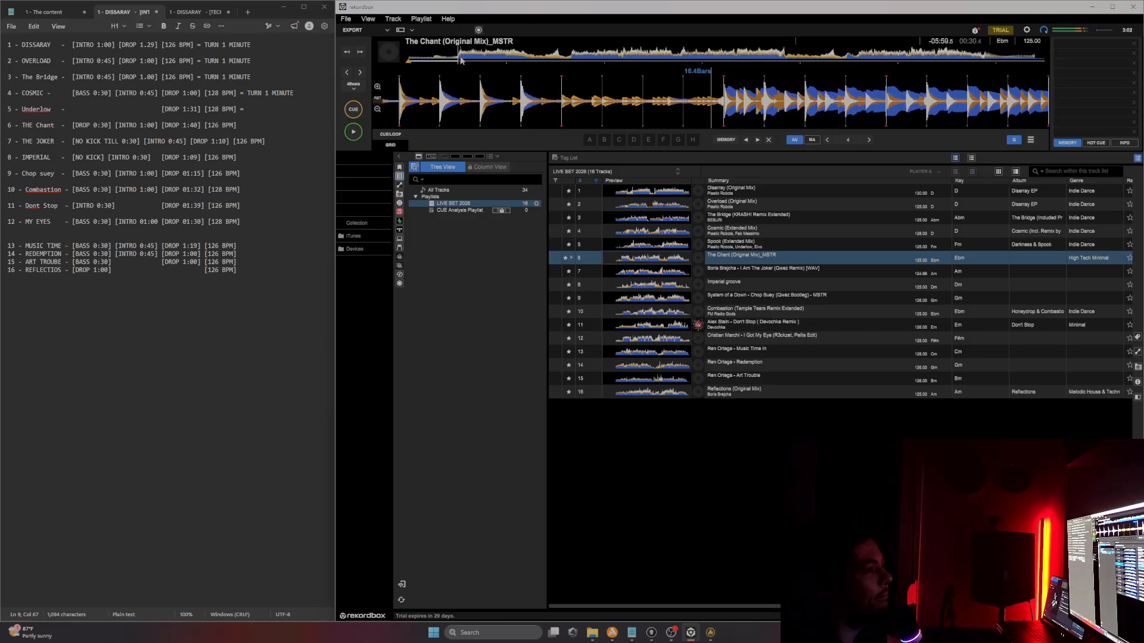
click(513, 56)
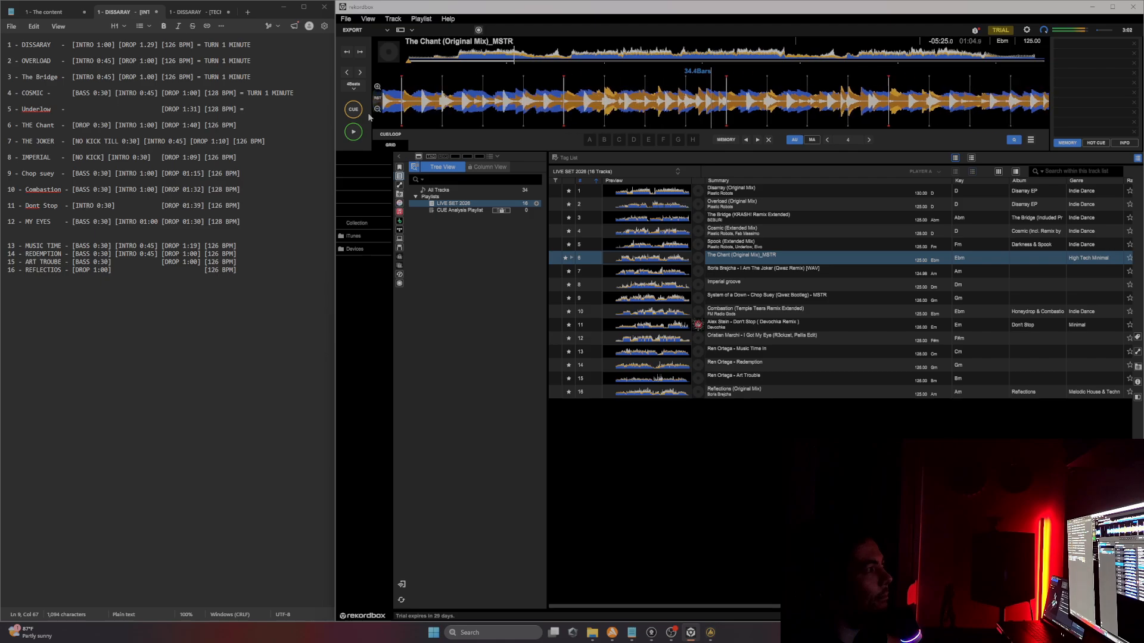
click(353, 132)
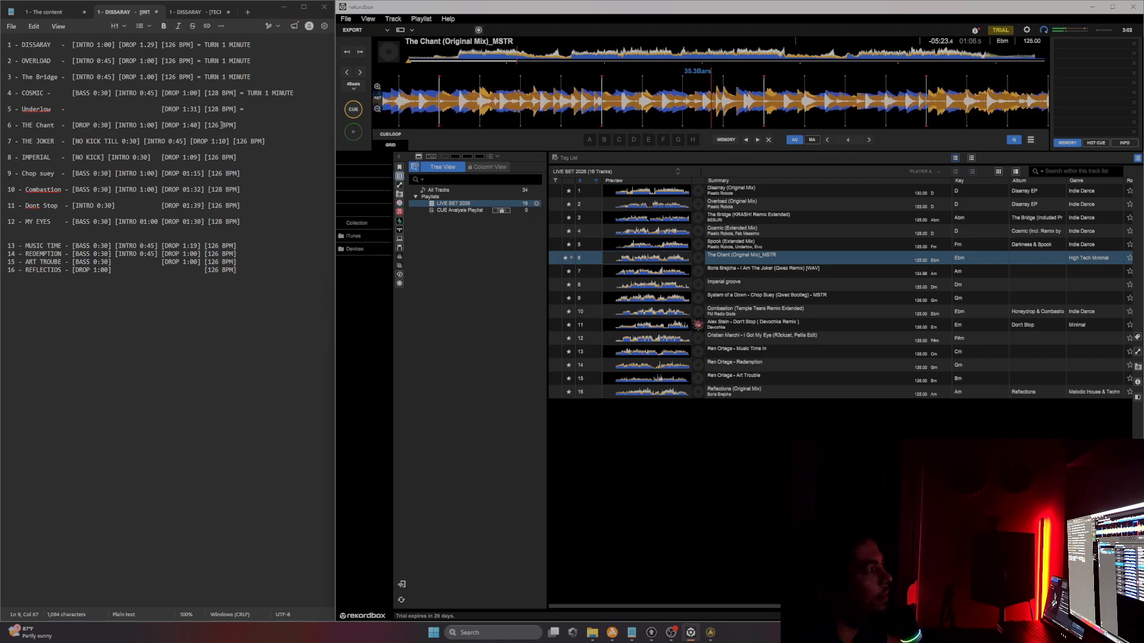
Step: Complete Underlow's transition cue as "= TURN 1 MINUTE"
click(250, 110)
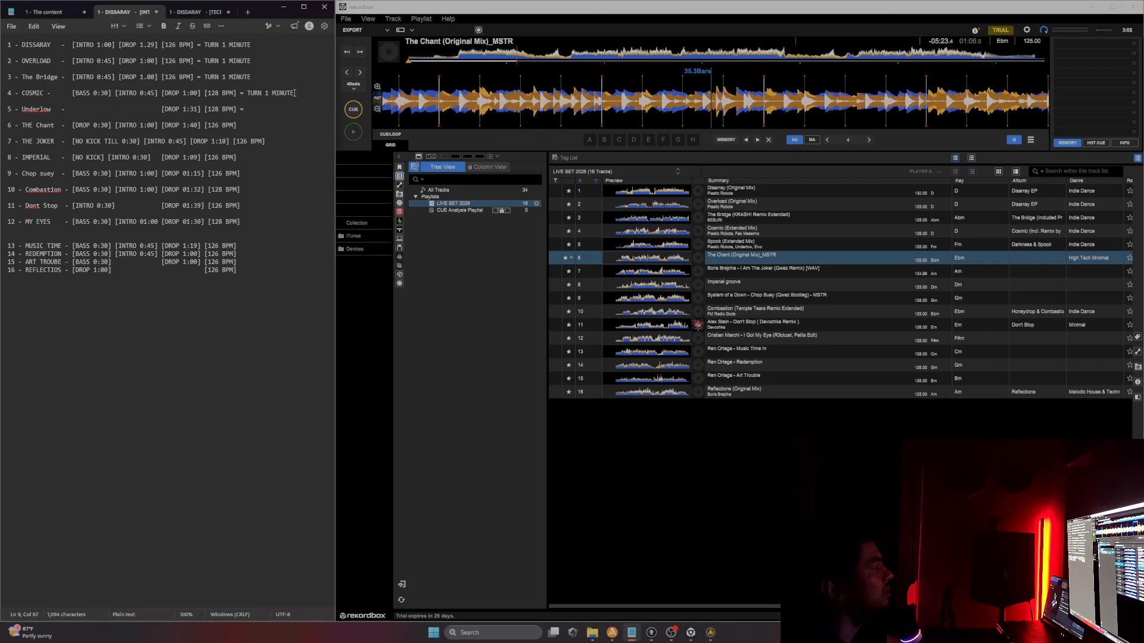
drag(294, 93, 249, 93)
click(243, 110)
key(ctrl+v)
Step: Compare The Chant's and The Joker's opening tags by selecting them
drag(21, 125, 44, 134)
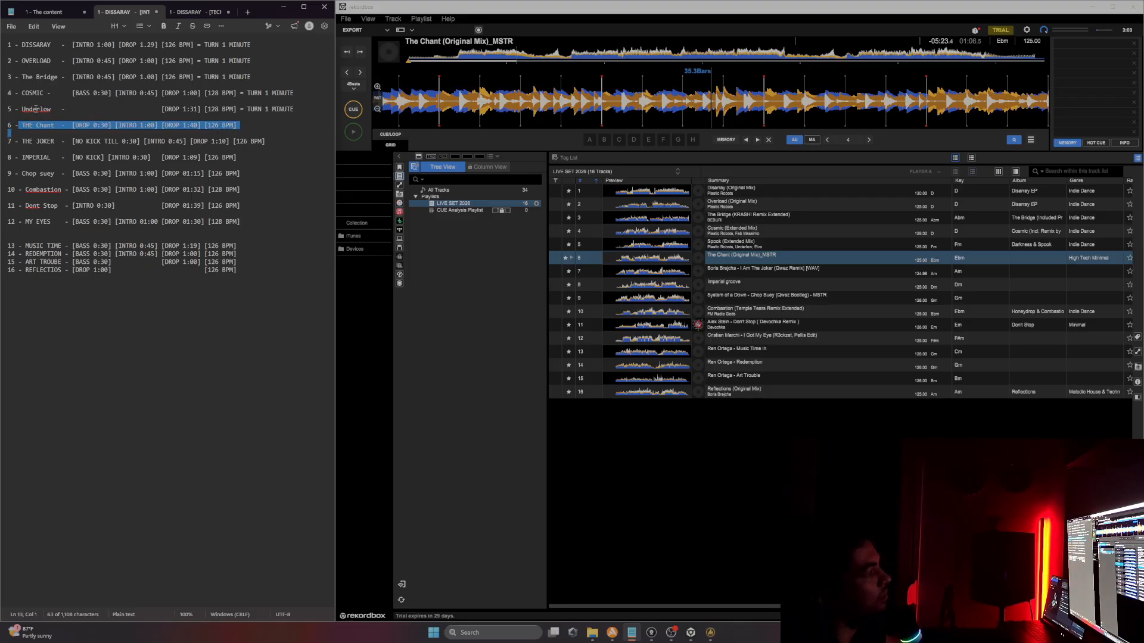
click(244, 126)
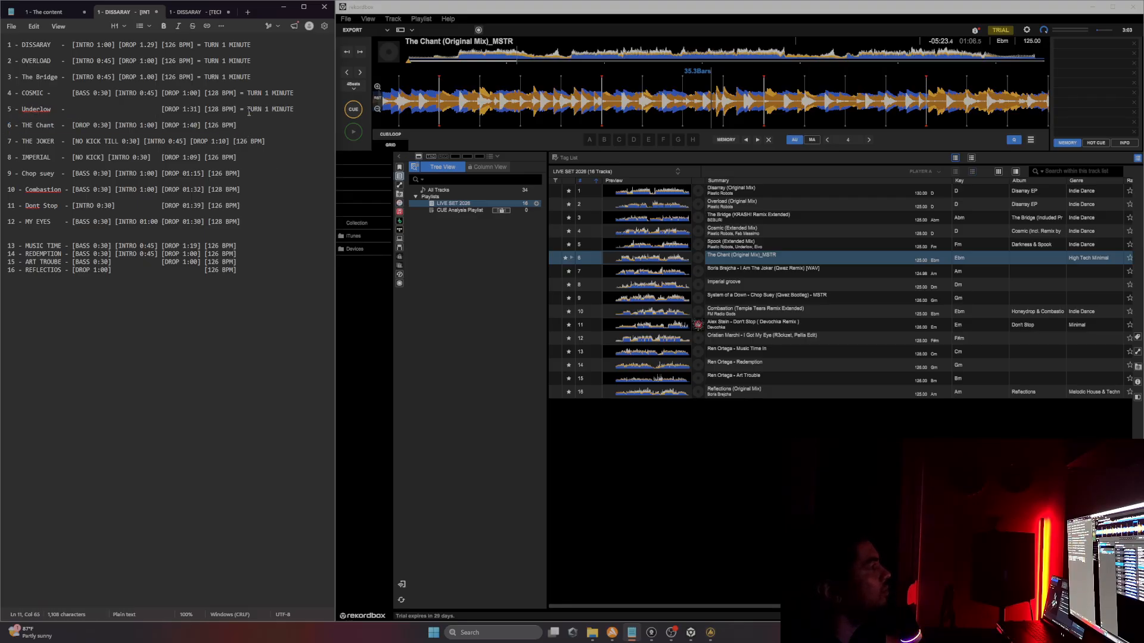
drag(249, 111, 300, 110)
click(236, 115)
click(243, 124)
mouse_move(121, 143)
mouse_down()
mouse_move(136, 139)
mouse_move(72, 141)
mouse_move(142, 140)
mouse_up()
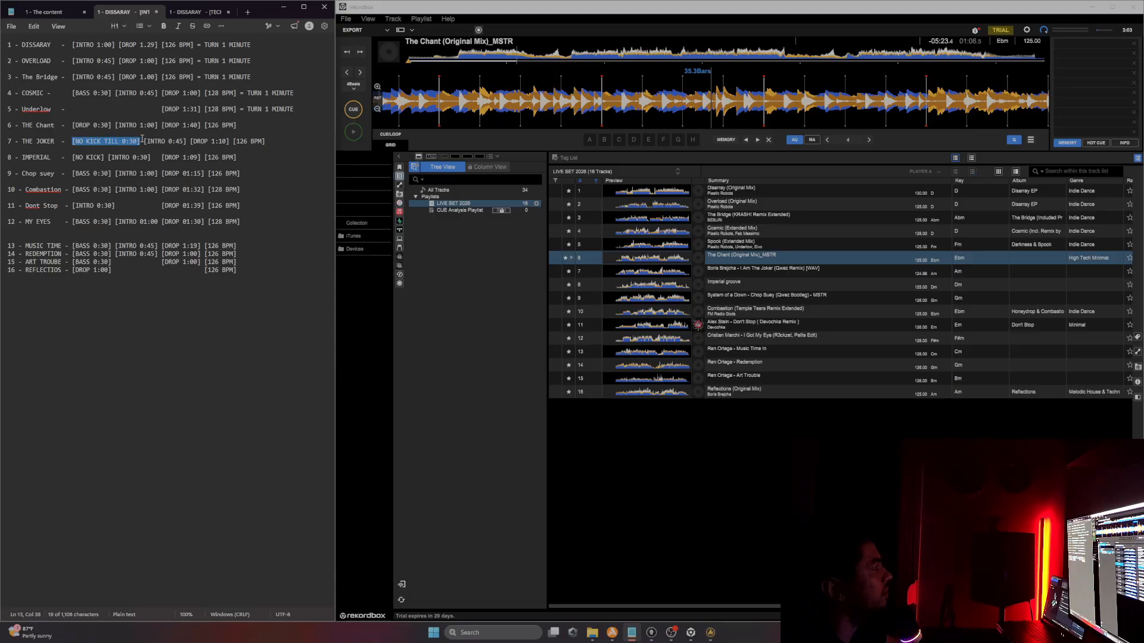
click(26, 123)
click(73, 143)
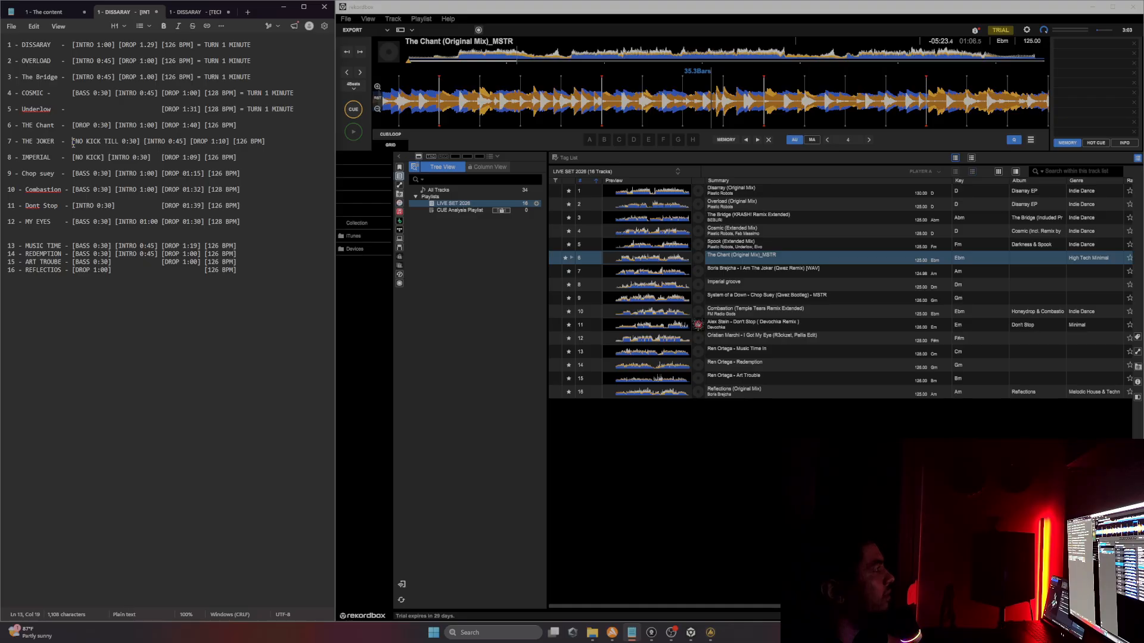
drag(72, 143, 140, 140)
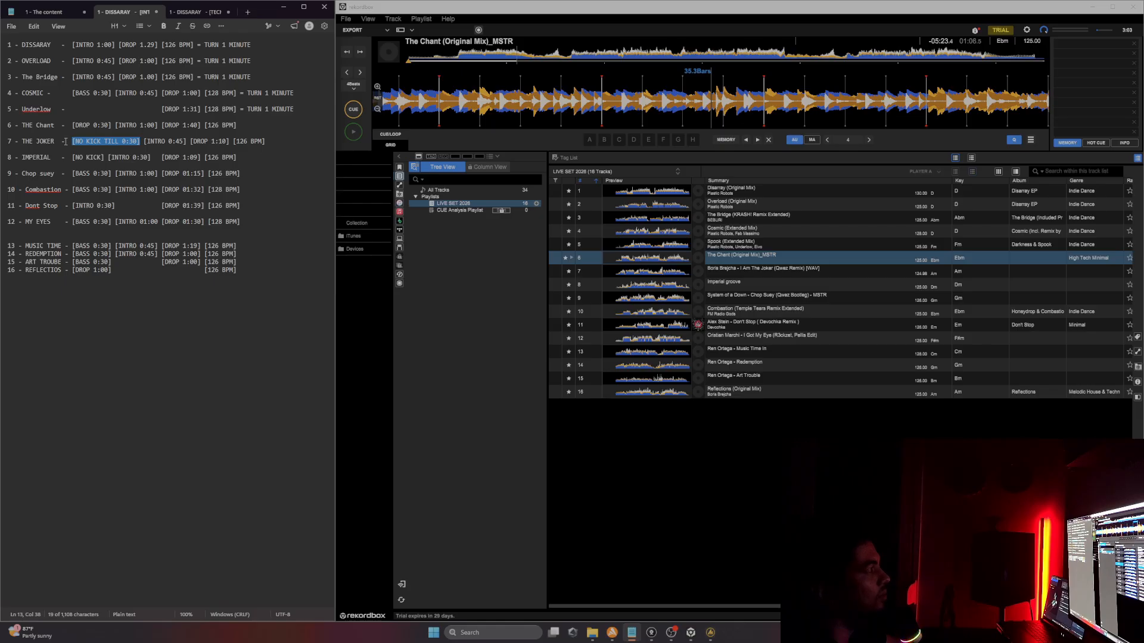
click(253, 125)
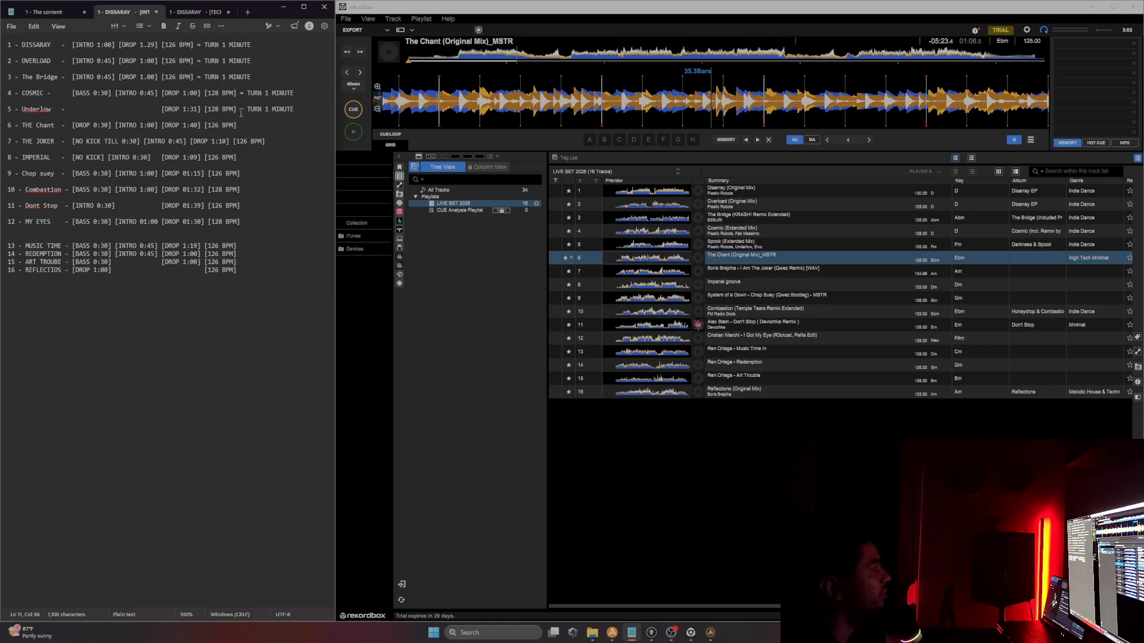
Step: Copy Underlow's turn cue to the end of The Chant's line and change it to "= TURN 30 SEGS"
drag(242, 112, 295, 110)
key(ctrl+c)
click(268, 126)
key(ctrl+v)
drag(265, 125, 298, 125)
text(30 SEGS)
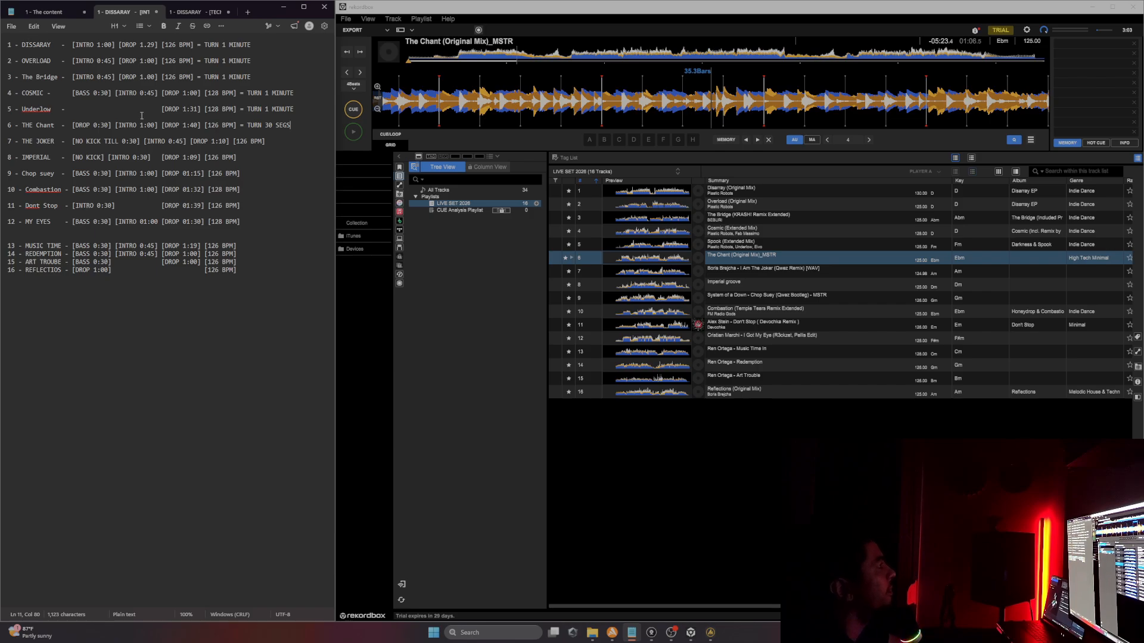
Step: Append "= TURN 1 MINUTE" to the end of The Joker's line
drag(8, 158, 152, 158)
click(131, 160)
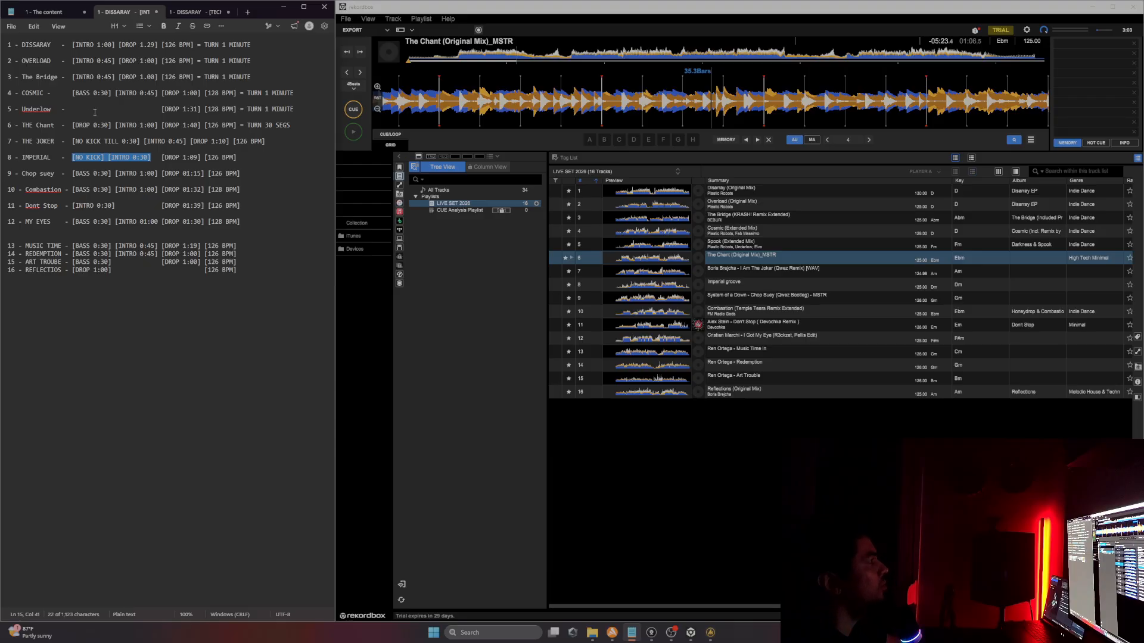
drag(164, 158, 196, 154)
click(275, 146)
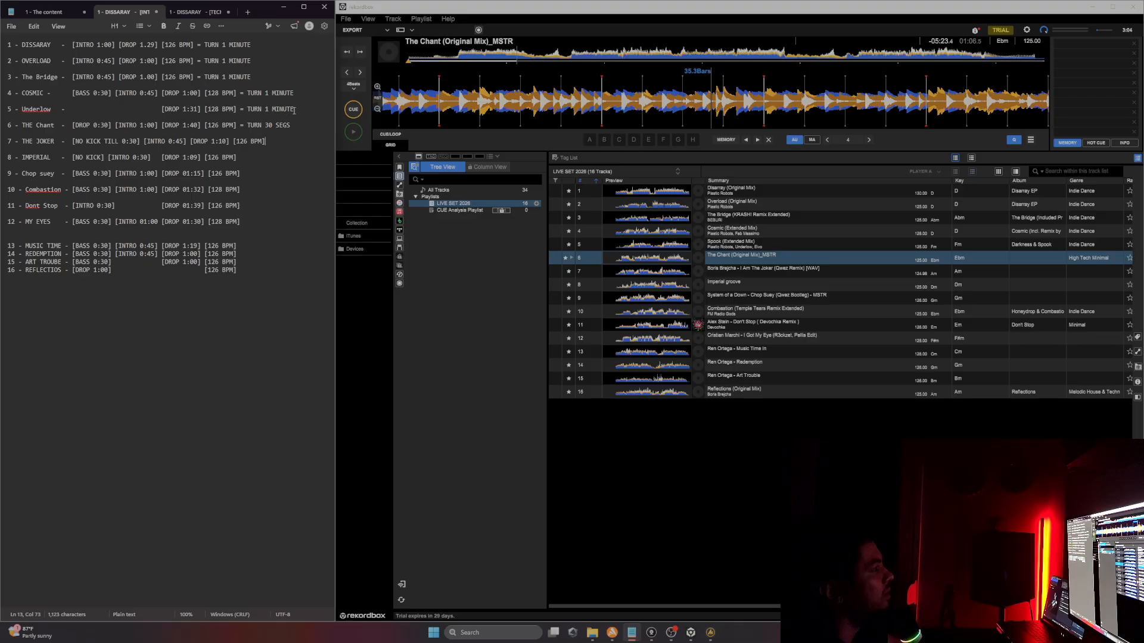
drag(294, 111, 239, 110)
click(244, 152)
click(276, 144)
key(ctrl+v)
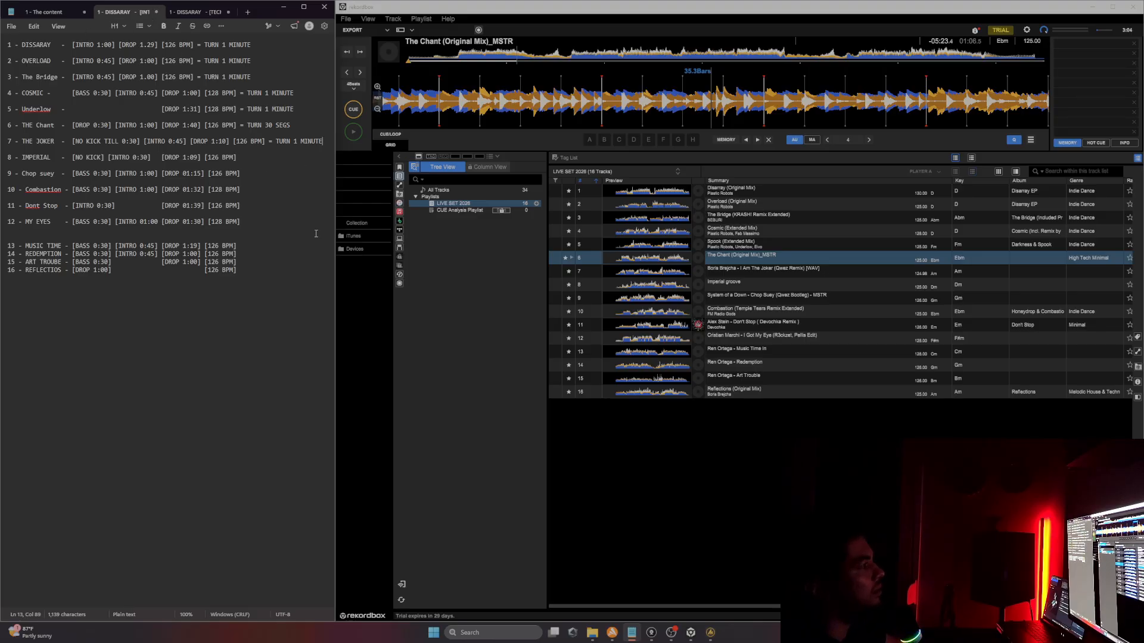
Step: Relabel The Chant's first tag as BASS 0:30
drag(294, 109, 245, 112)
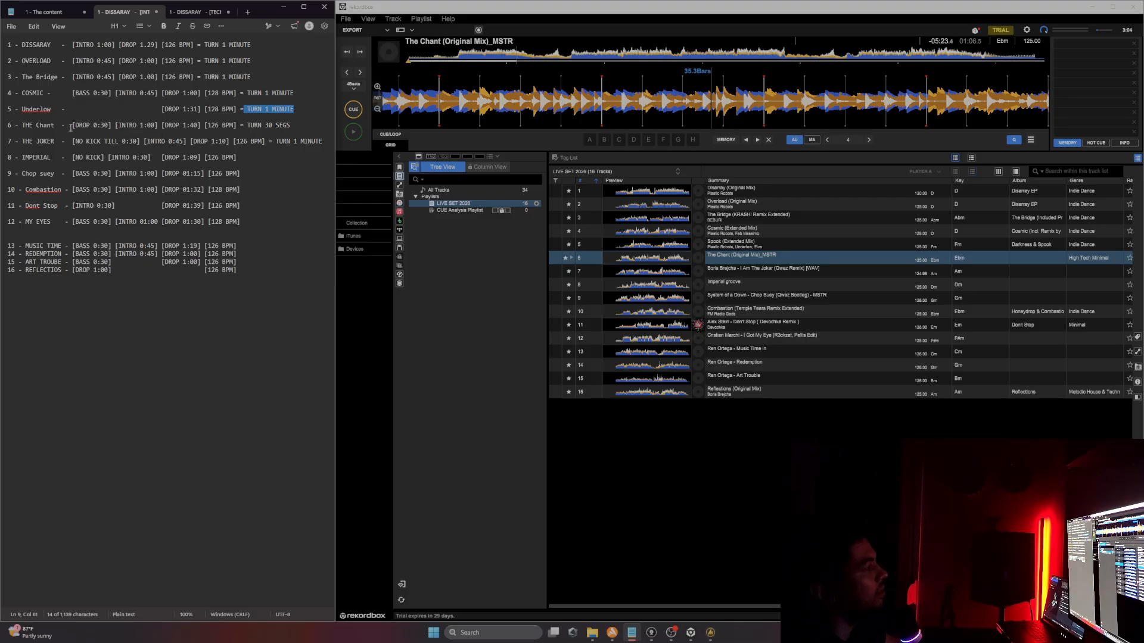
double_click(80, 126)
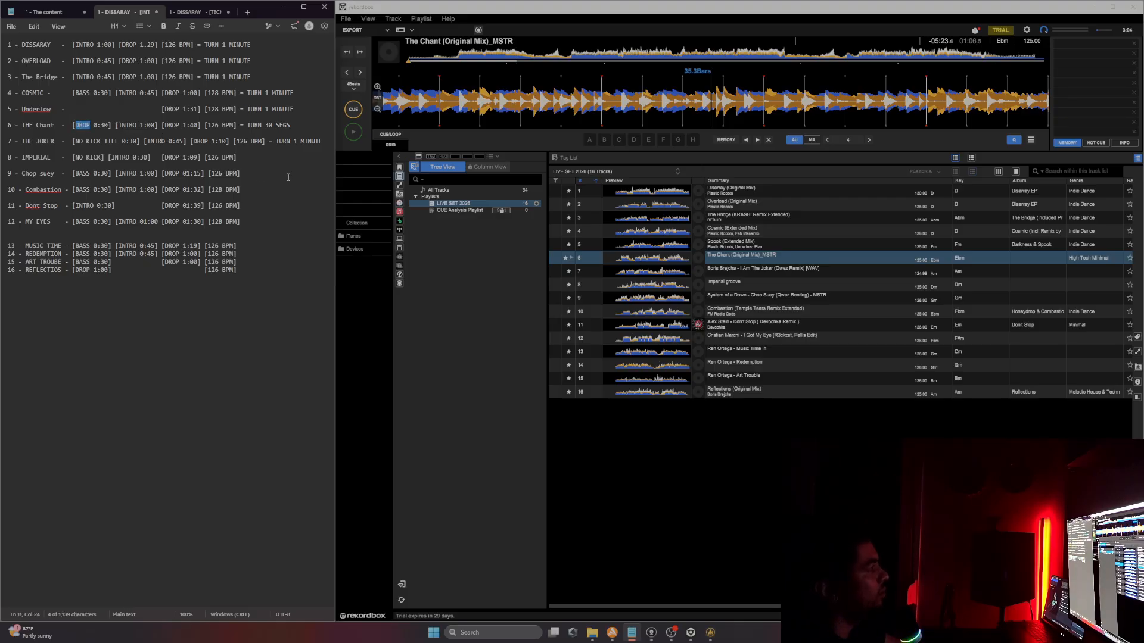
text(BASS)
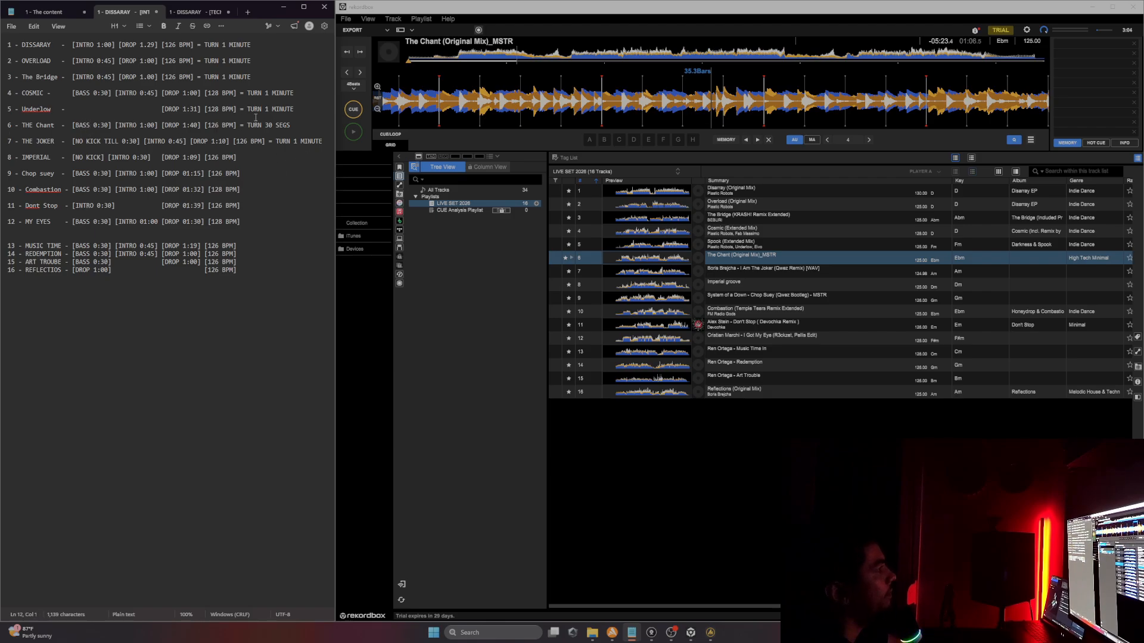
Step: Add "= TURN 30 SEGS" or "= TURN 1 MINUTE" cues to the lines from Imperial through Art Troube
drag(245, 109, 299, 109)
drag(72, 125, 111, 125)
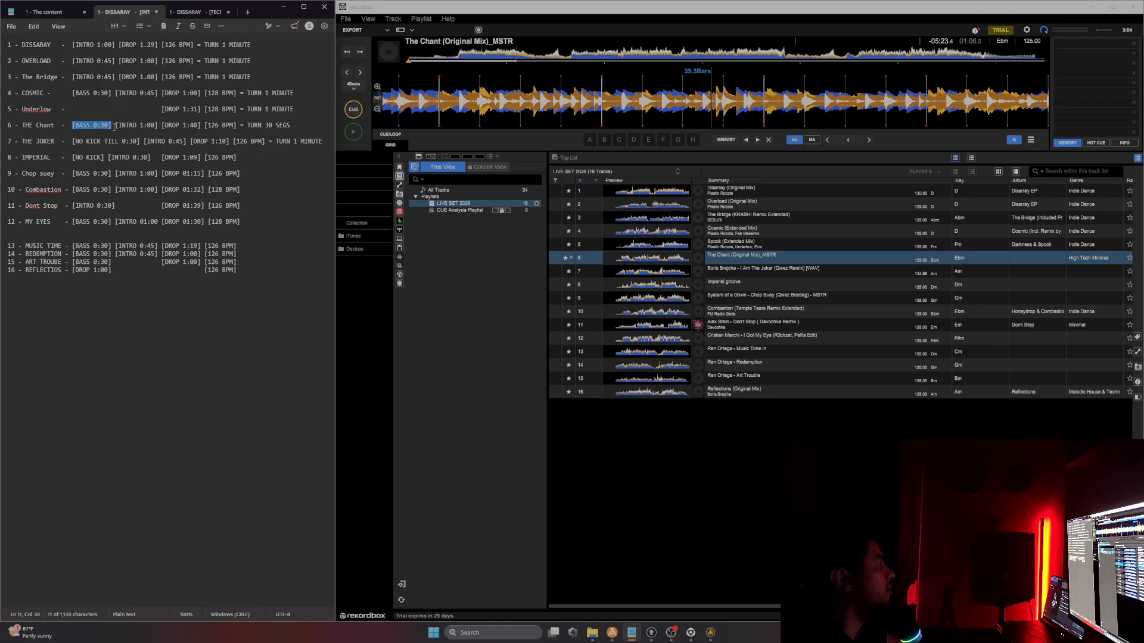
double_click(256, 117)
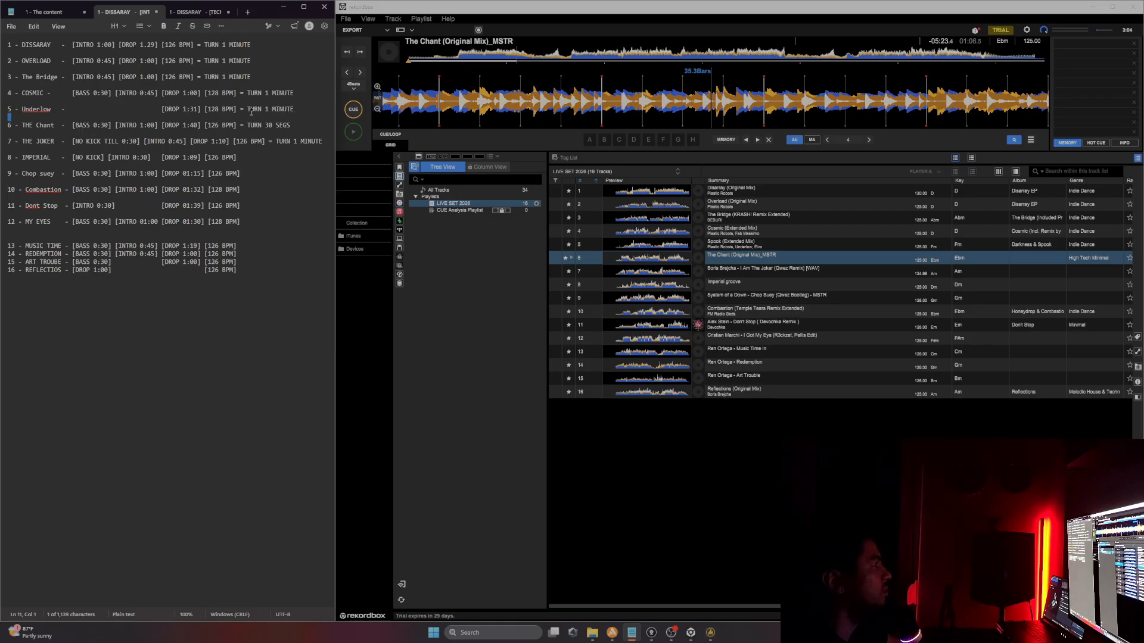
drag(249, 112, 307, 103)
click(283, 114)
mouse_move(247, 110)
mouse_down()
mouse_move(298, 103)
mouse_move(256, 113)
mouse_up()
click(250, 111)
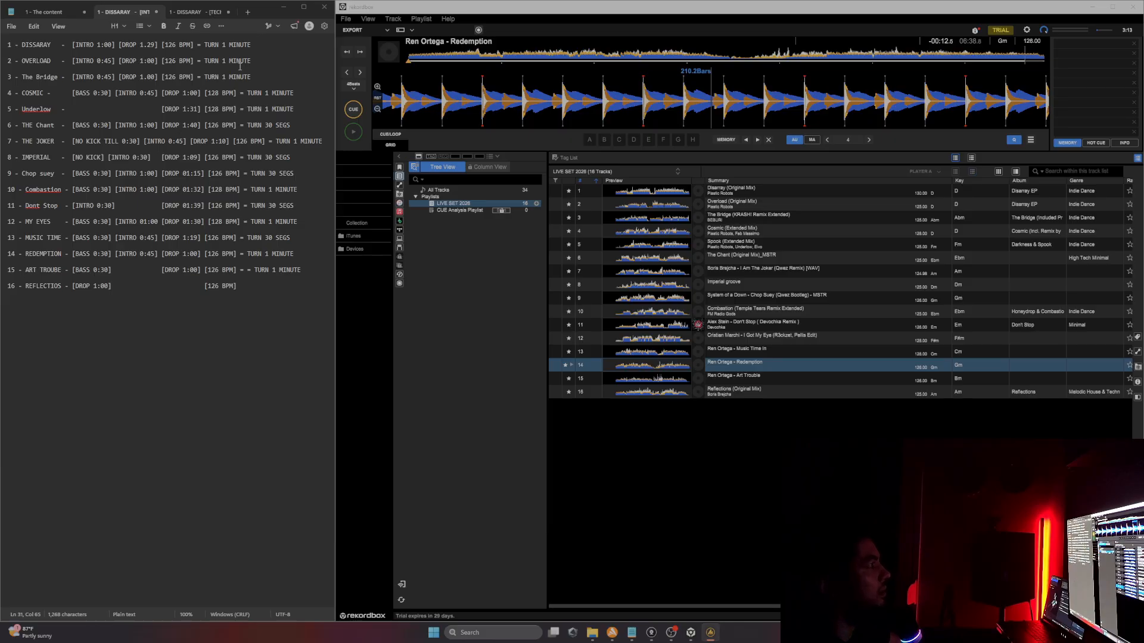
drag(207, 48, 249, 80)
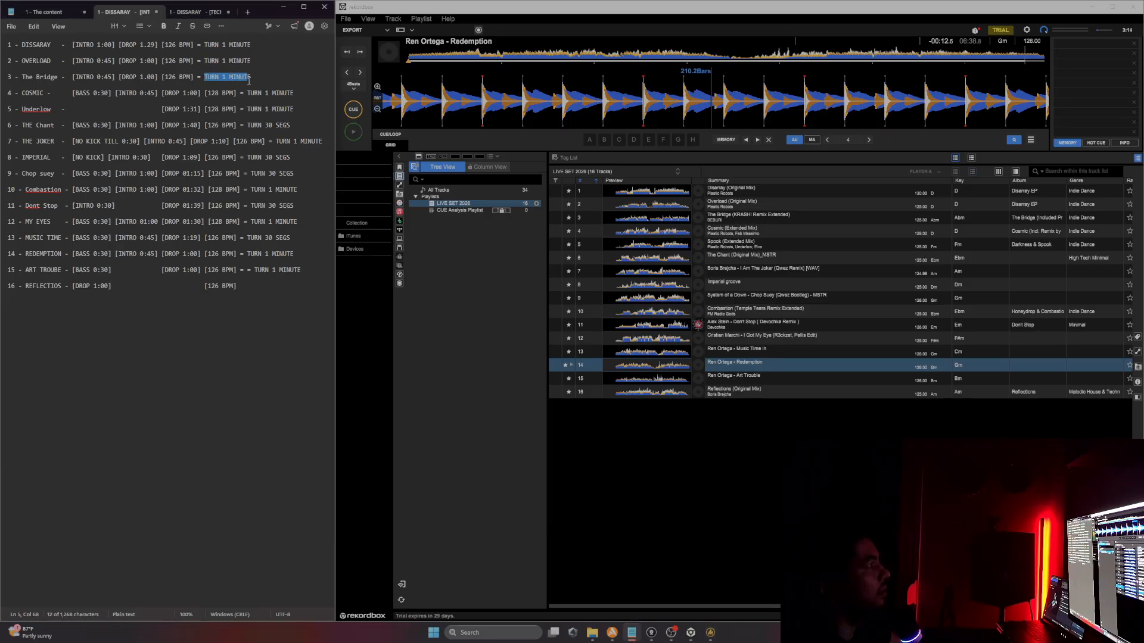
click(251, 92)
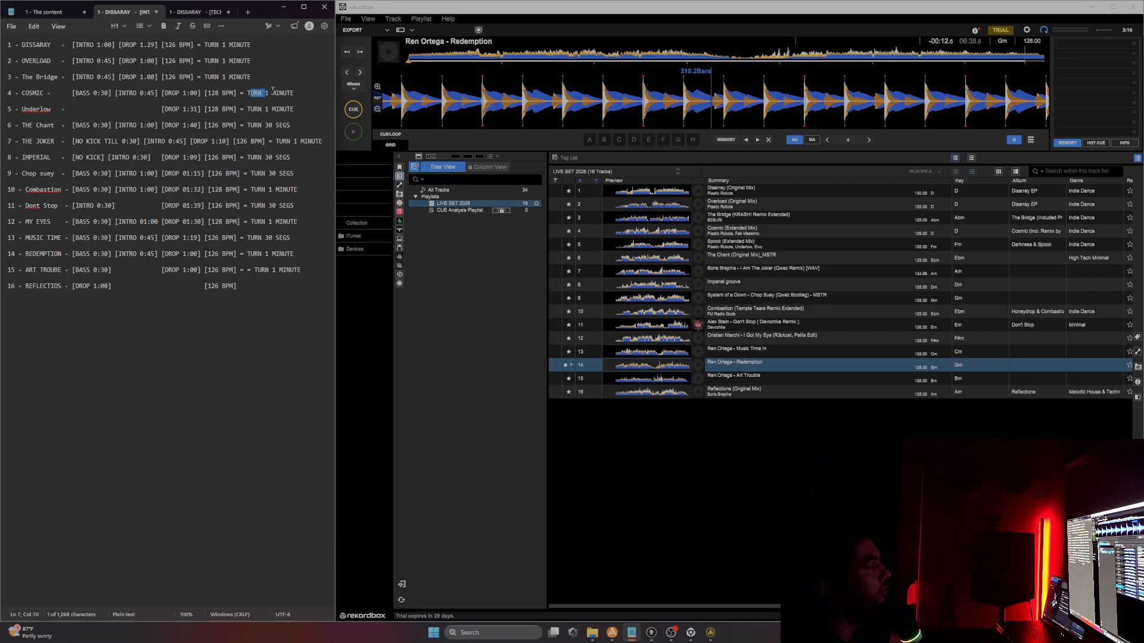
triple_click(250, 91)
click(272, 92)
drag(266, 299, 7, 43)
click(217, 306)
Step: Review the set-preparation outline in The content document, including the Anatomy performance and Perfomance Mix test sections, and return to the tracklist
click(45, 12)
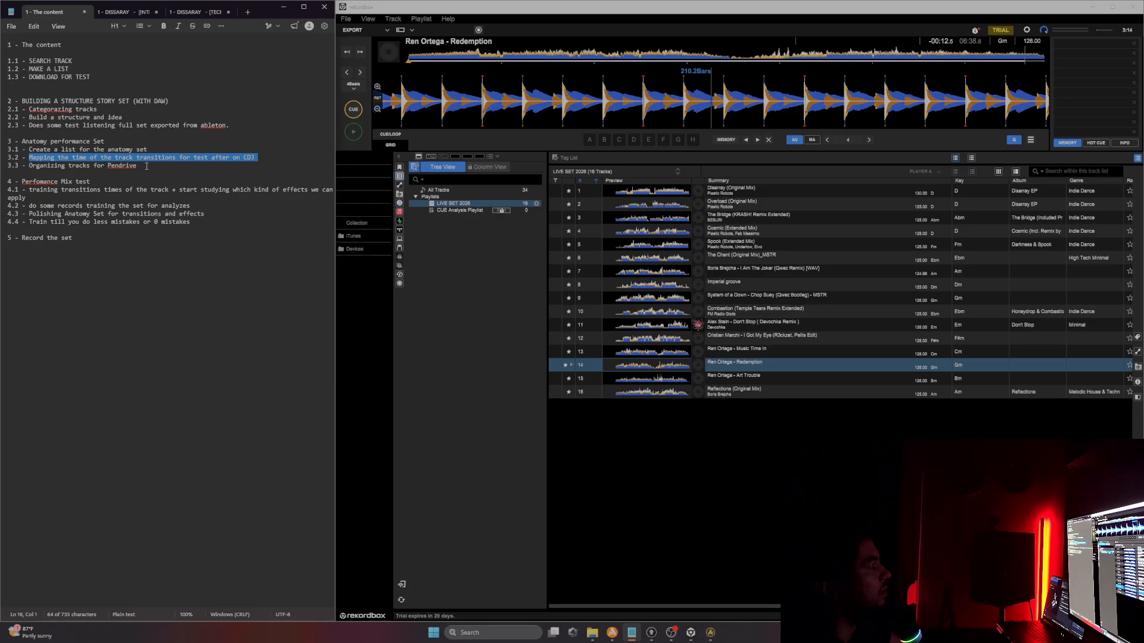
click(146, 166)
click(3, 165)
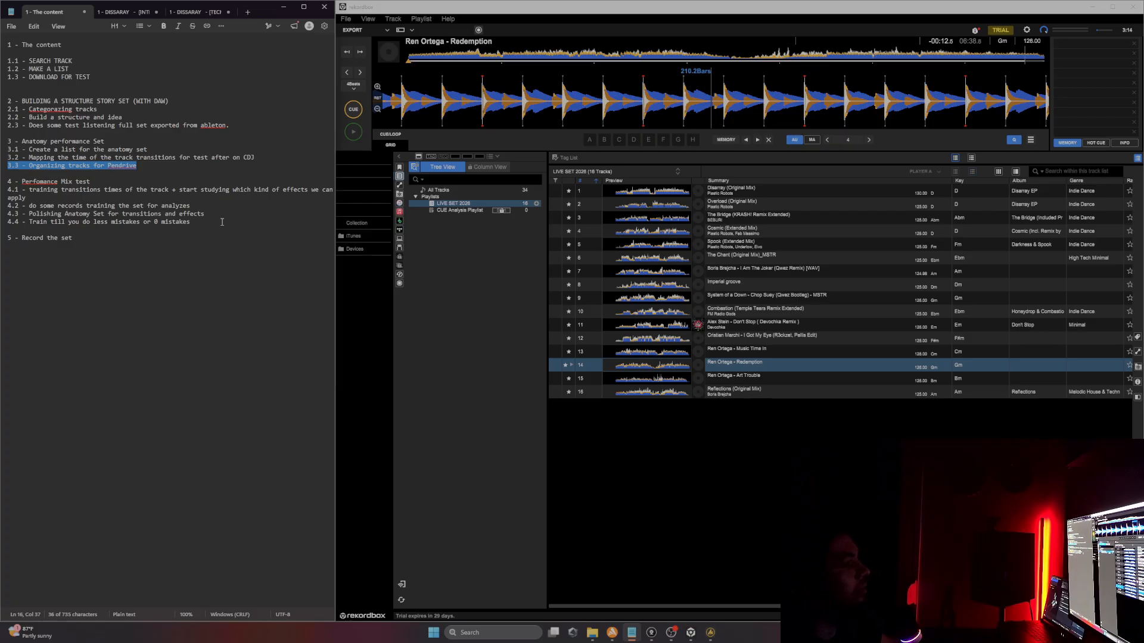
click(234, 260)
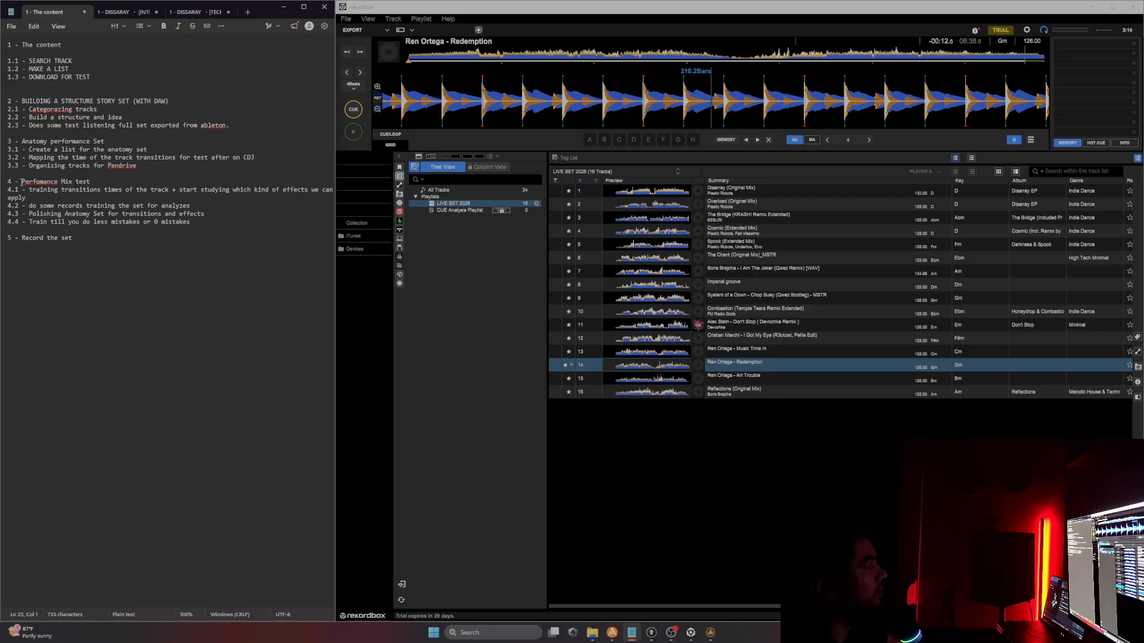
drag(22, 182, 92, 183)
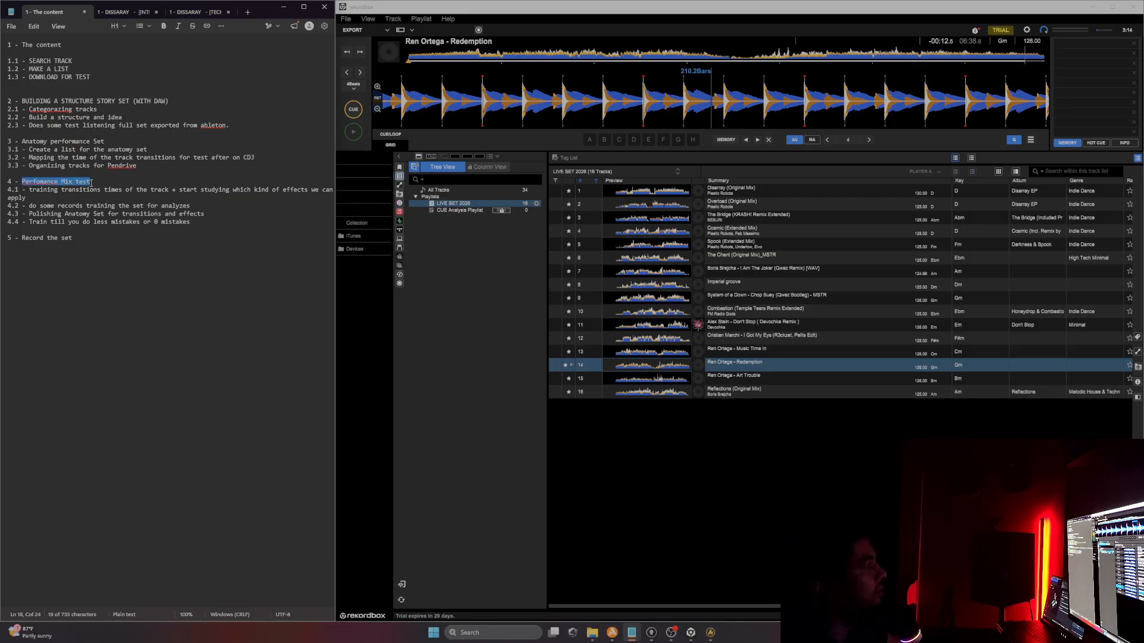
click(164, 258)
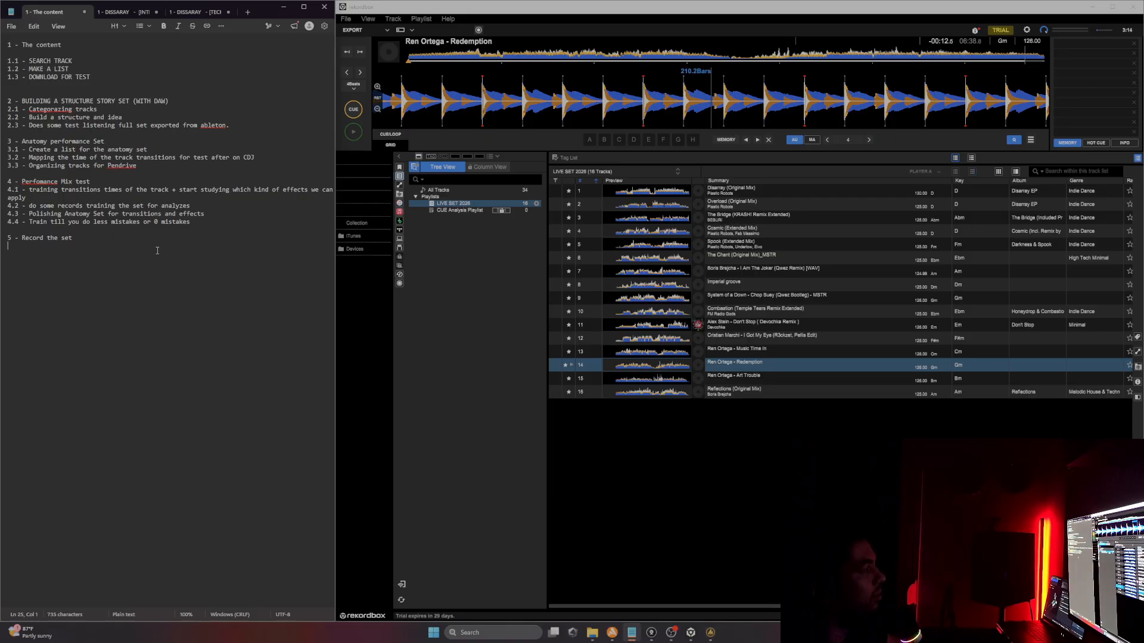
click(126, 12)
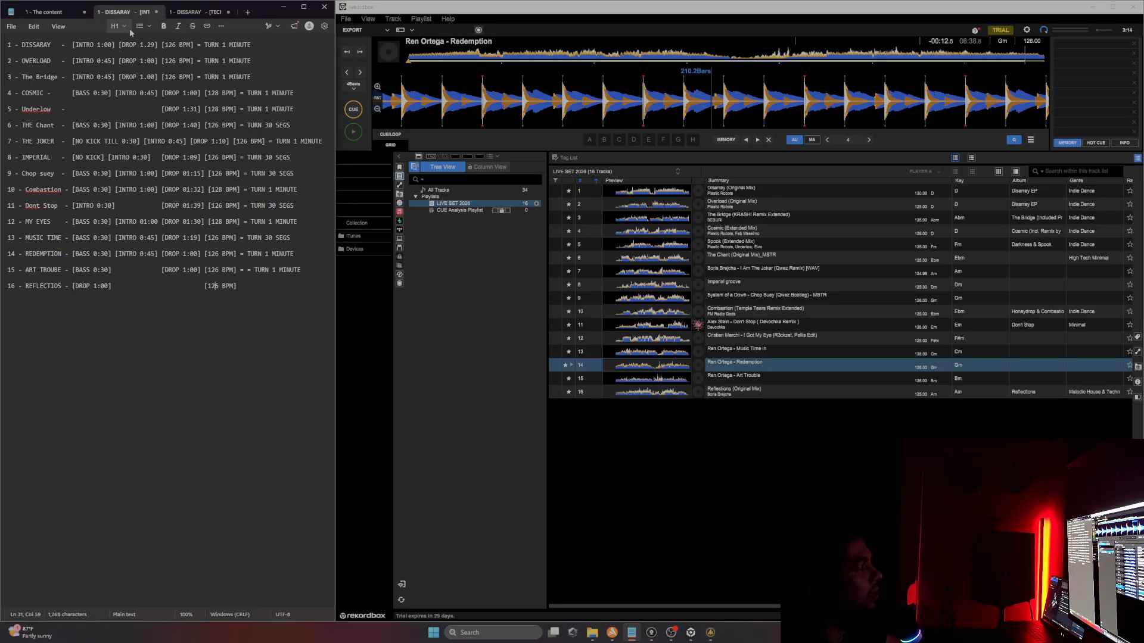
click(273, 49)
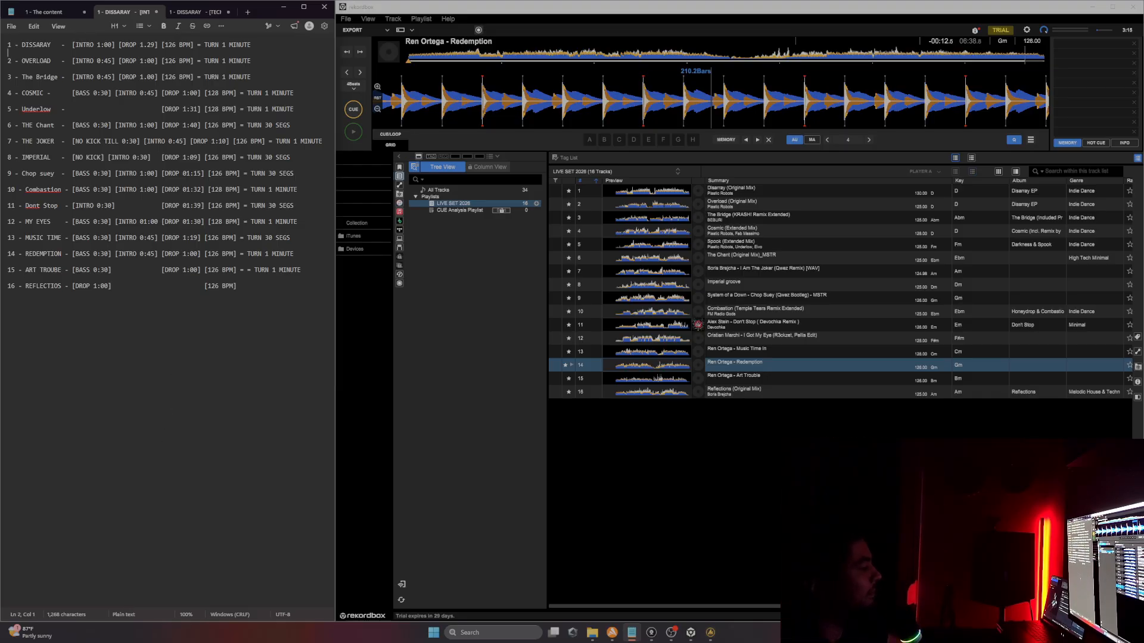
key(alt+Tab)
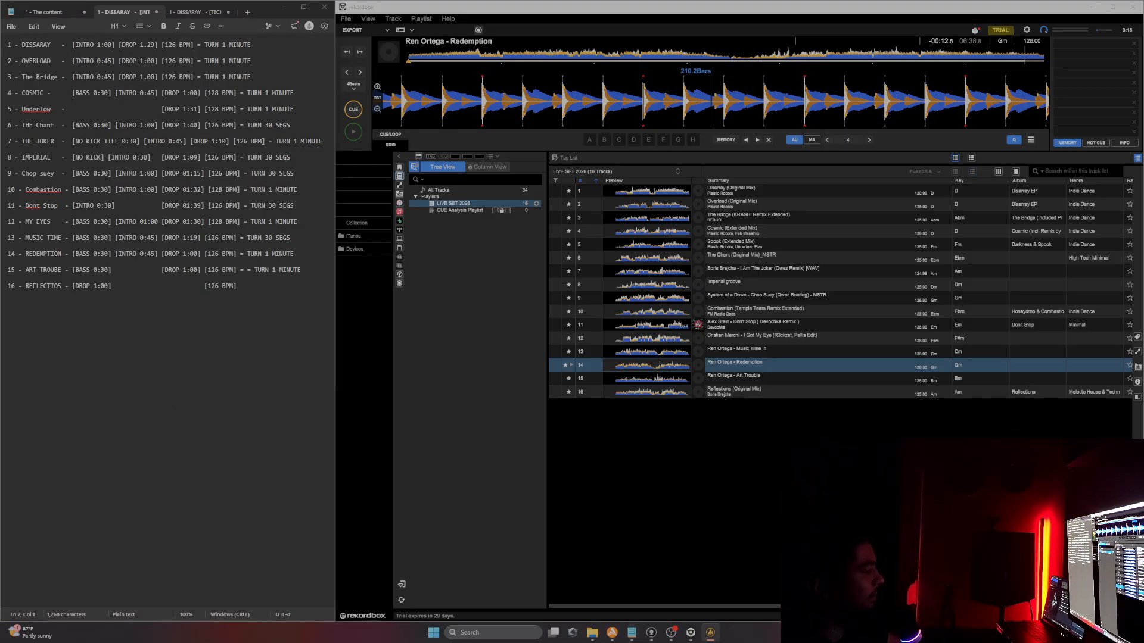